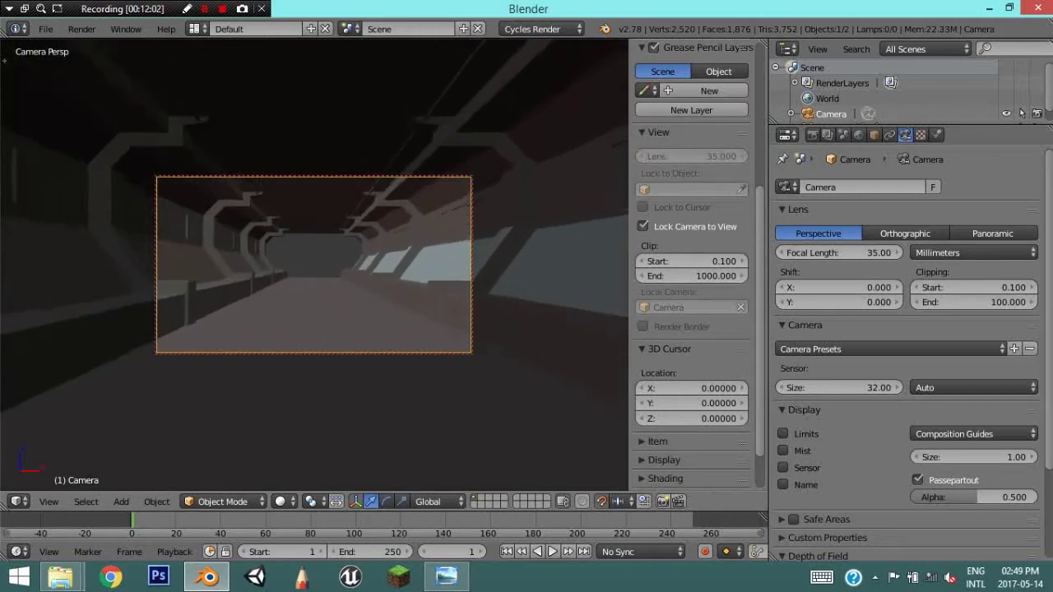
# Reframe the camera down the corridor using walk navigation
pyautogui.hotkey('shift', 'f')
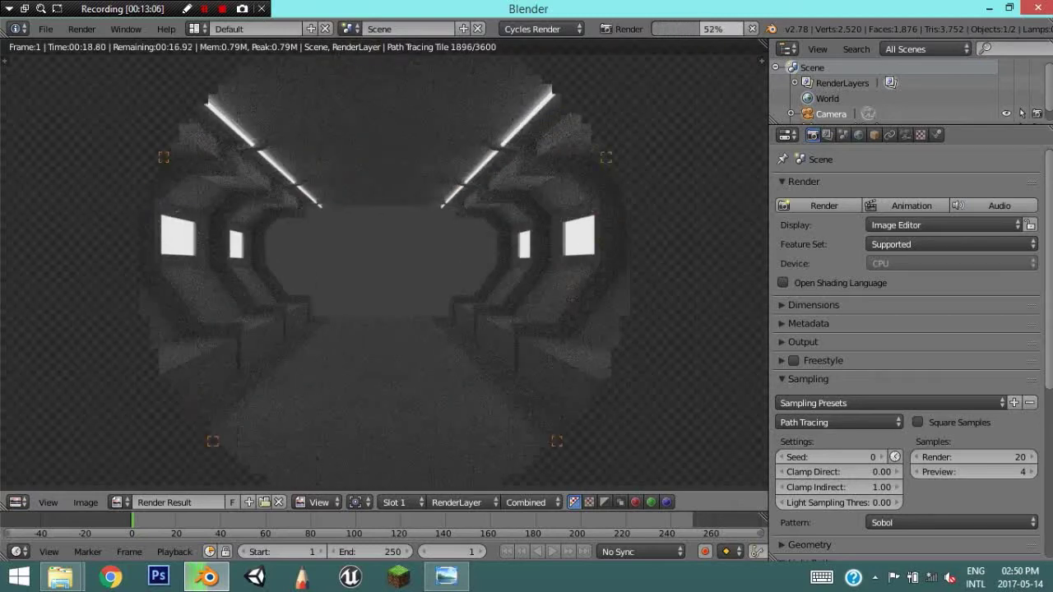
# Zoom and pan the test render result to inspect more of the corridor
pyautogui.scroll(-2, 384, 265)
pyautogui.moveTo(383, 265); pyautogui.dragTo(346, 224, button='middle')
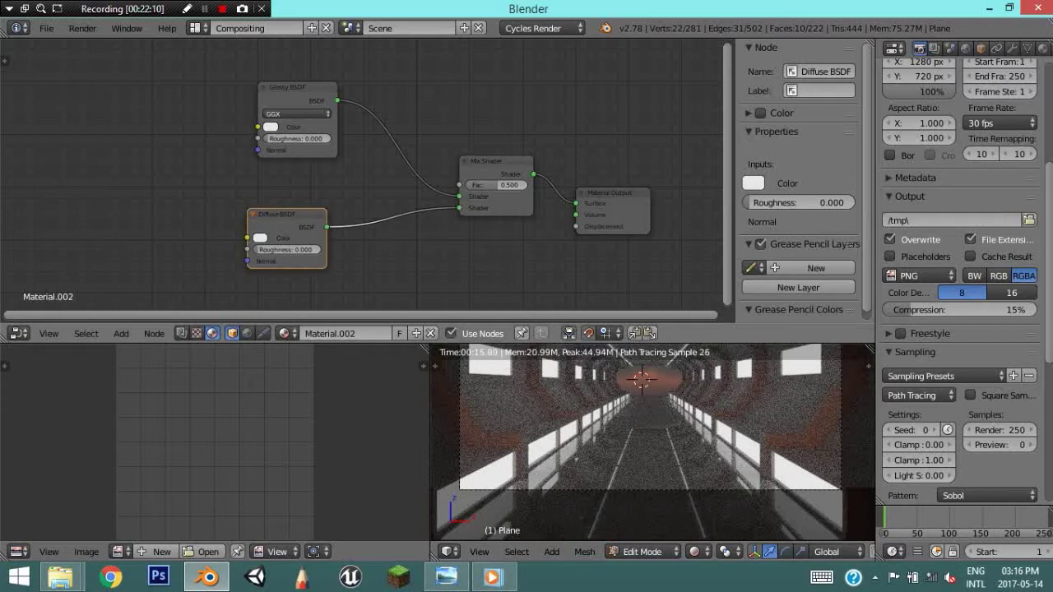
# Insert a Mix Shader on Material.002's Diffuse link and add an Emission node
pyautogui.press('g')
pyautogui.hotkey('shift', 'a')
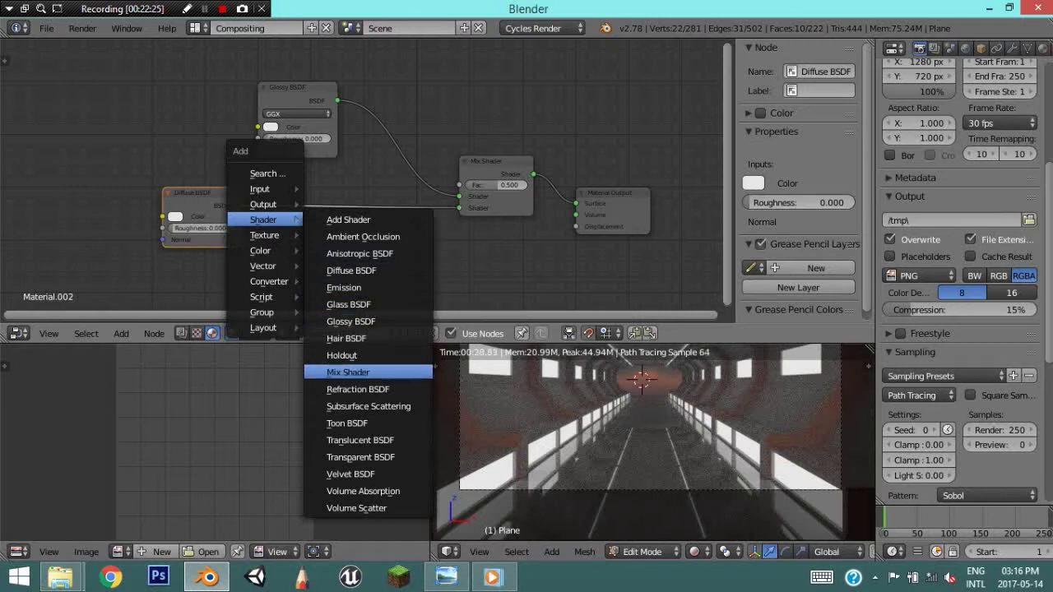
pyautogui.click(348, 372)
pyautogui.click(381, 223)
pyautogui.moveTo(381, 223); pyautogui.dragTo(401, 184, button='middle')
pyautogui.hotkey('shift', 'a')
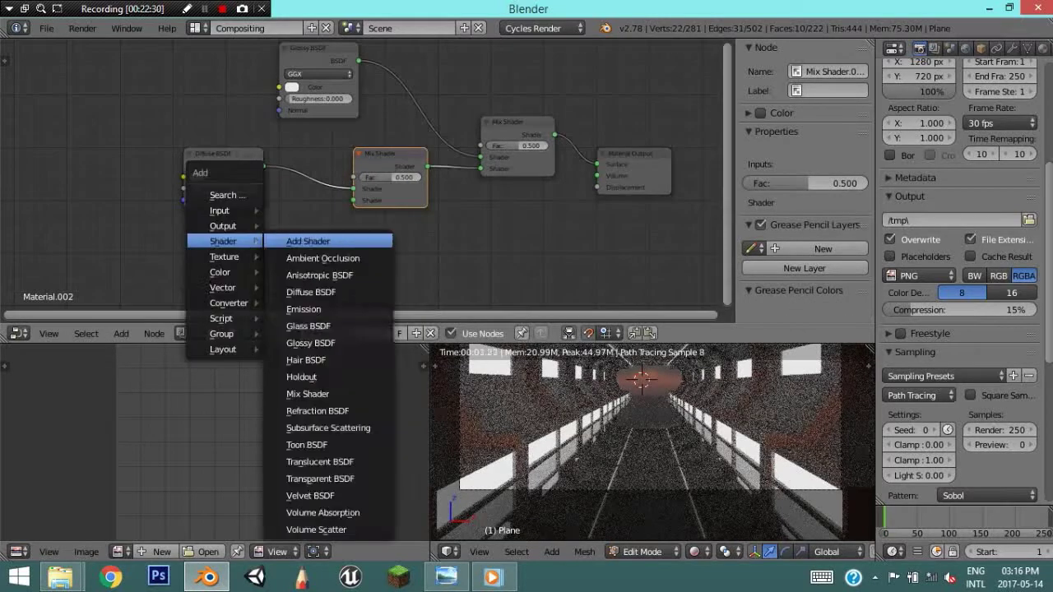
pyautogui.click(304, 308)
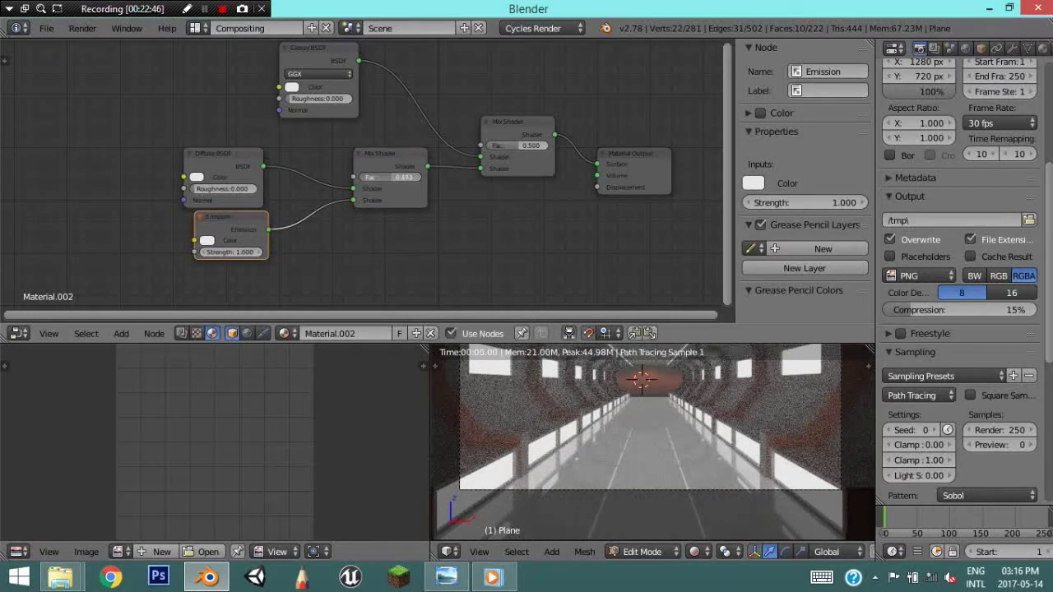
# Set both Mix Shader factors to 0.300 and switch the viewport to solid shading
pyautogui.moveTo(404, 176); pyautogui.dragTo(387, 177)
pyautogui.moveTo(519, 146)
pyautogui.mouseDown()
pyautogui.moveTo(534, 145)
pyautogui.moveTo(512, 146)
pyautogui.mouseUp()
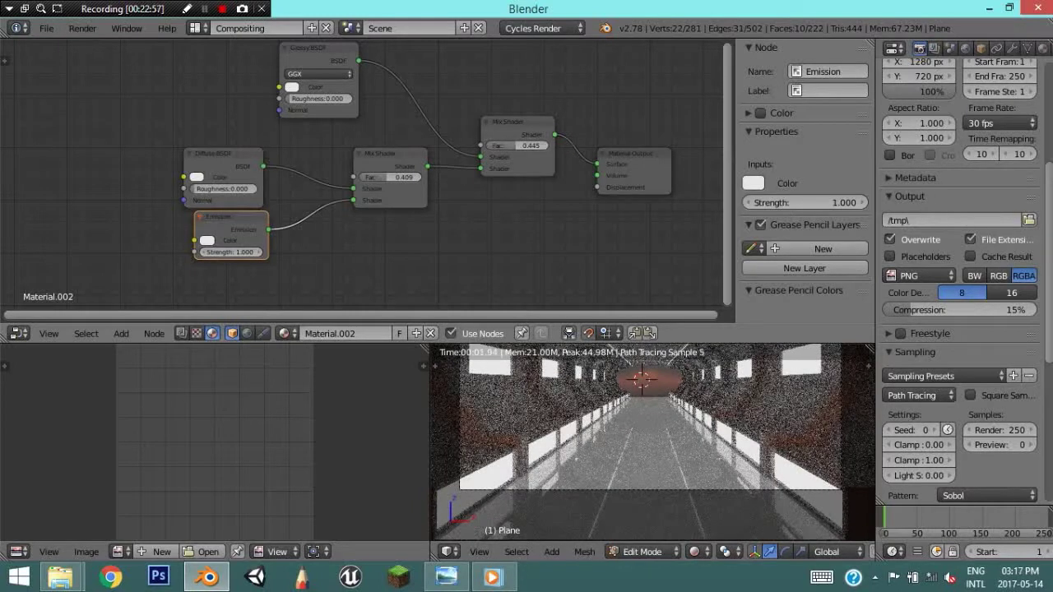
pyautogui.press('Return')
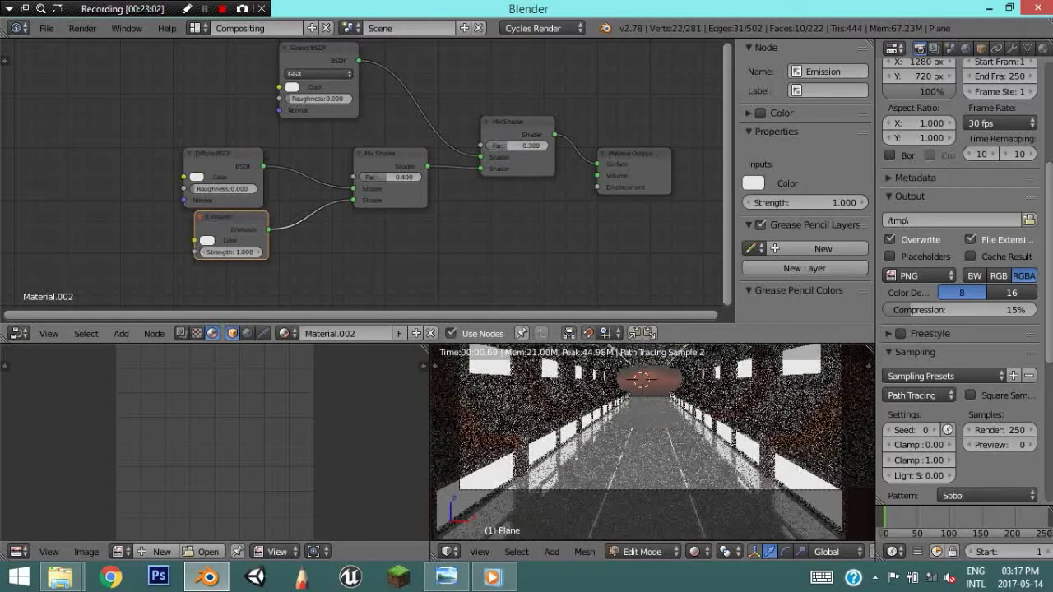
pyautogui.write('0.3')
pyautogui.press('Return')
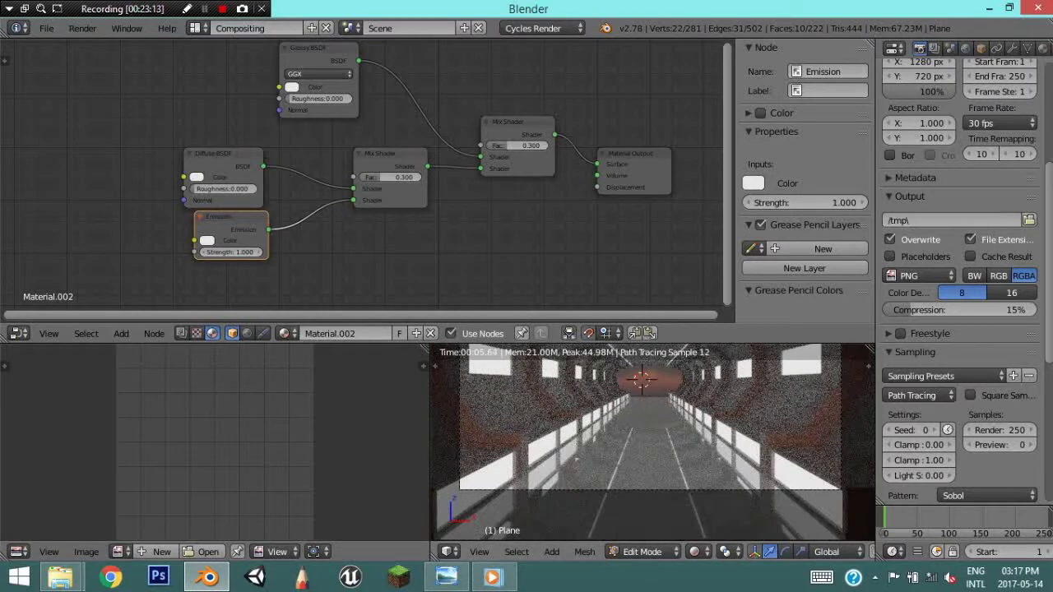
pyautogui.hotkey('shift', 'z')
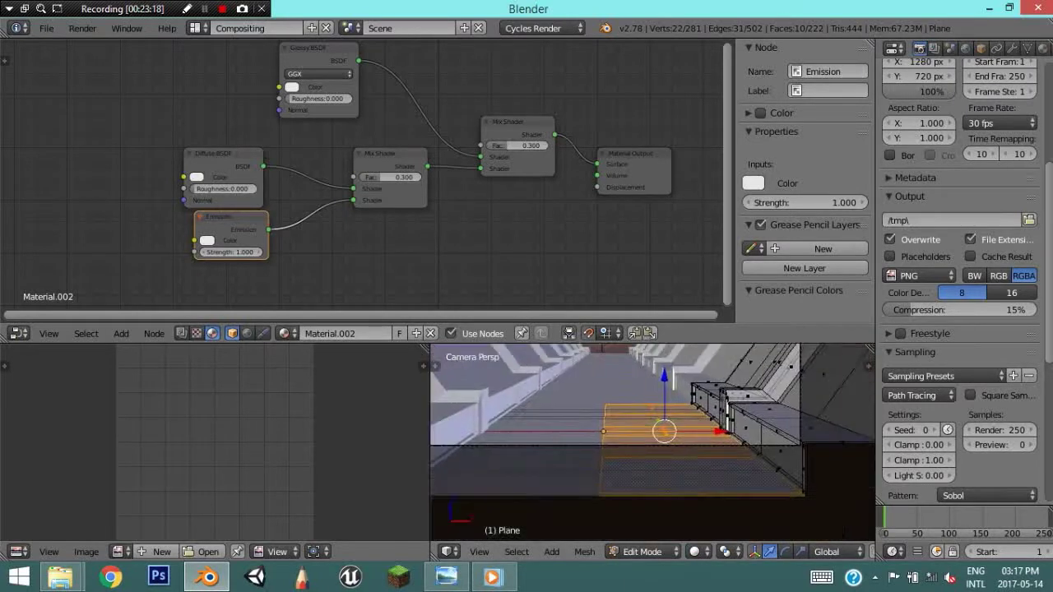
# Assign Material.004 to the selected corridor wall trim faces
pyautogui.moveTo(650, 445); pyautogui.dragTo(700, 428, button='middle')
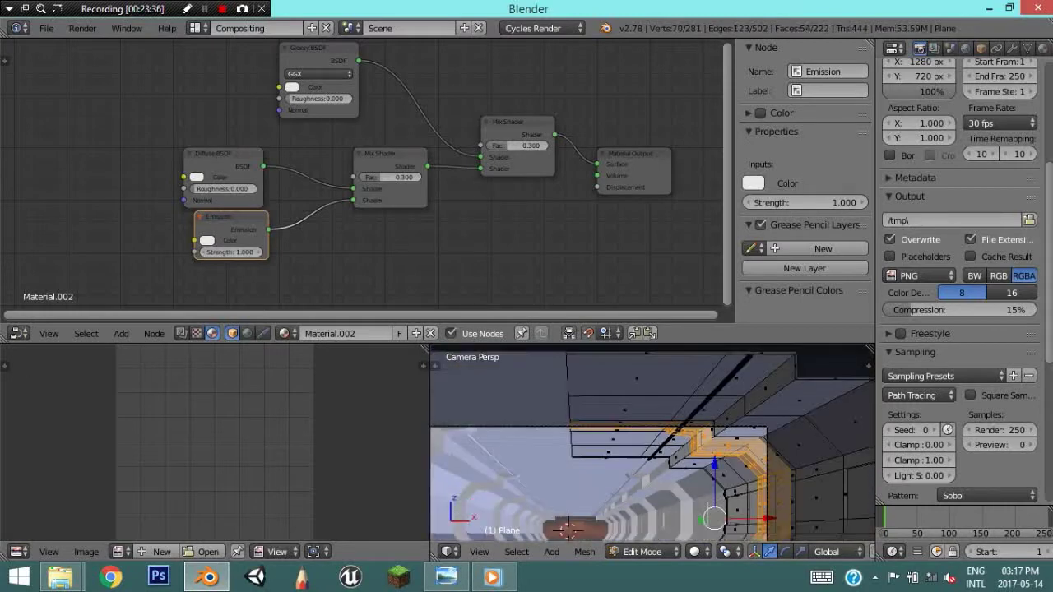
pyautogui.scroll(5, 962, 329)
pyautogui.click(1042, 48)
pyautogui.click(929, 153)
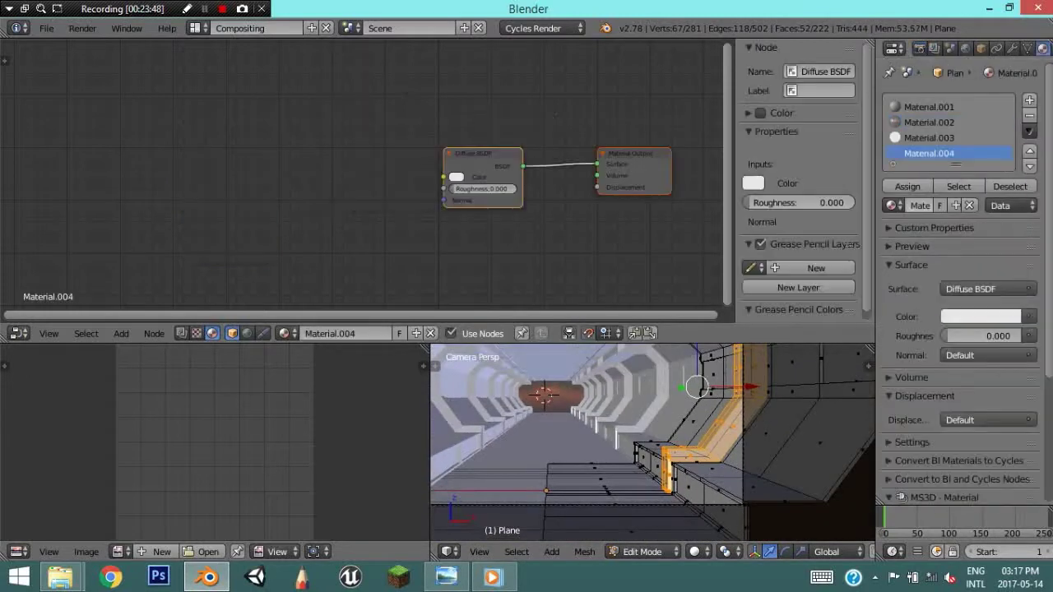
# Mix an Emission shader into Material.004's Diffuse, warm the Diffuse colour, and preview it rendered
pyautogui.moveTo(485, 150); pyautogui.dragTo(313, 103)
pyautogui.hotkey('shift', 'a')
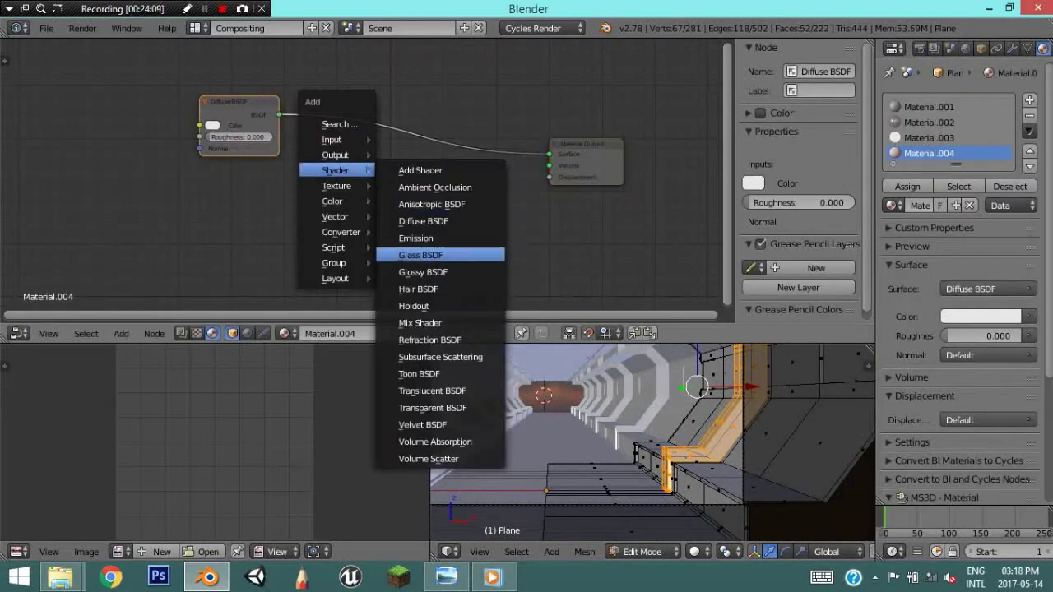
pyautogui.click(411, 324)
pyautogui.click(436, 148)
pyautogui.hotkey('shift', 'a')
pyautogui.click(376, 289)
pyautogui.moveTo(284, 189); pyautogui.dragTo(402, 178)
pyautogui.click(222, 198)
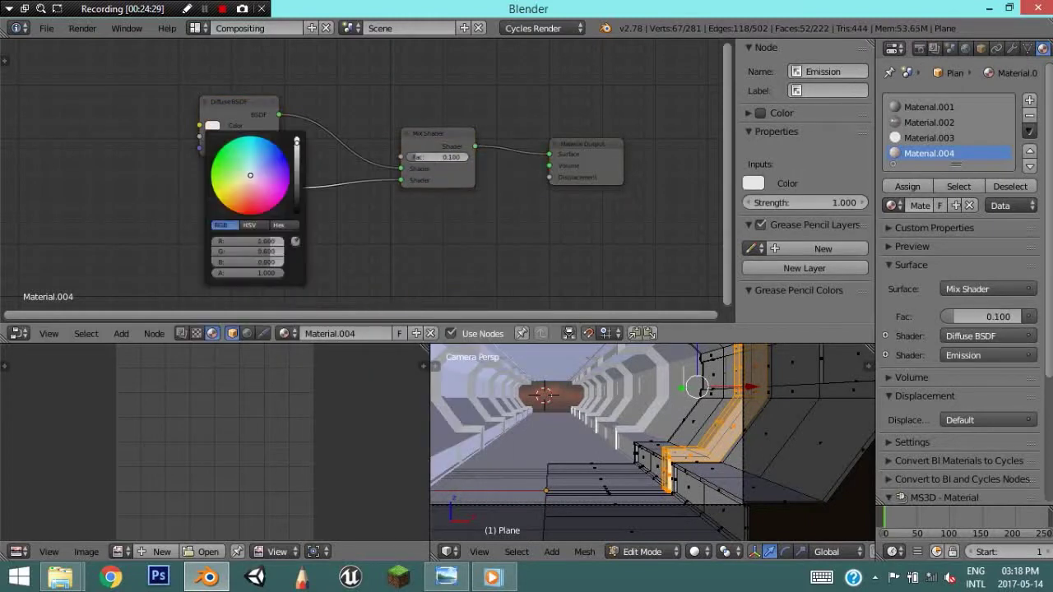
pyautogui.hotkey('shift', 'z')
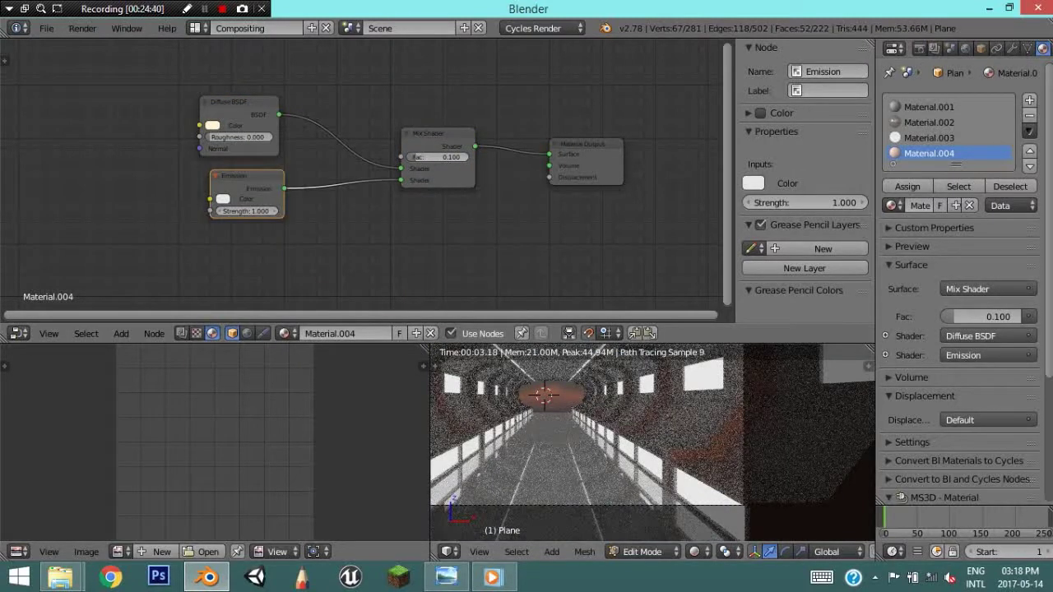
# Show the 3D view sidebar and return to Object Mode
pyautogui.press('n')
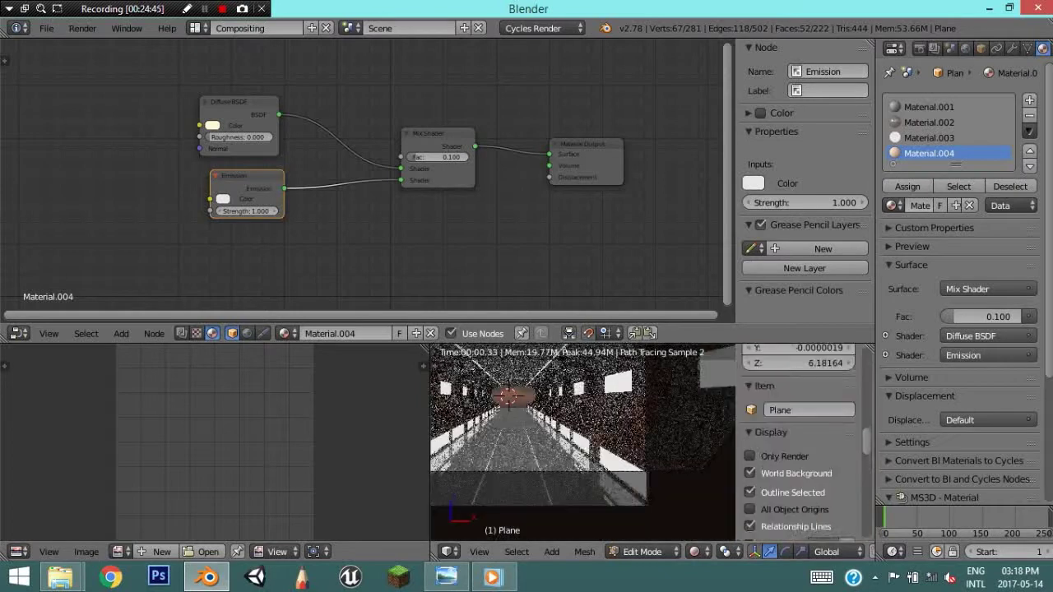
pyautogui.scroll(-5, 798, 444)
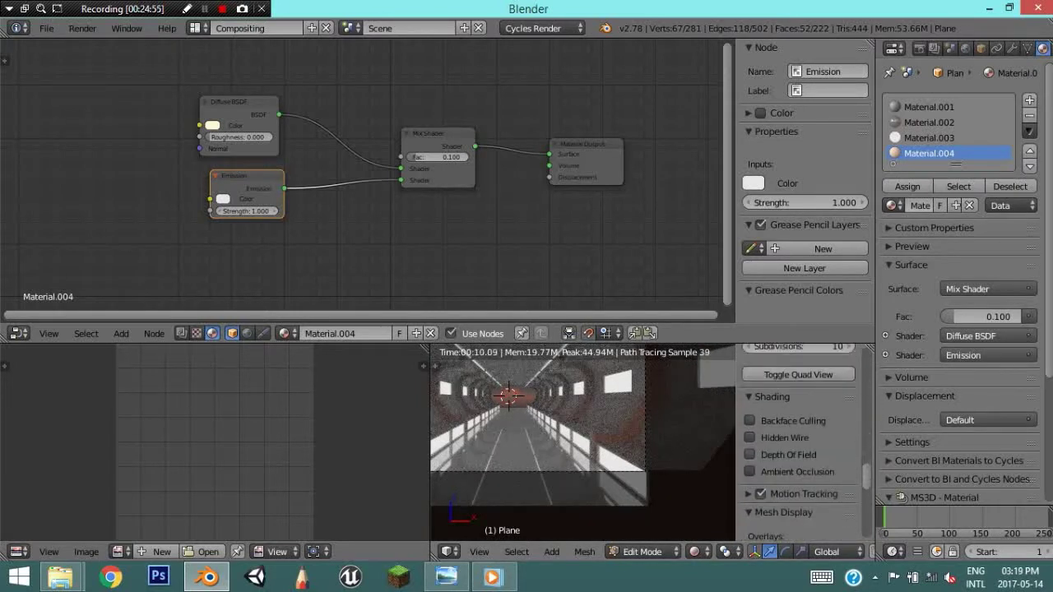
pyautogui.scroll(-5, 802, 444)
pyautogui.press('Tab')
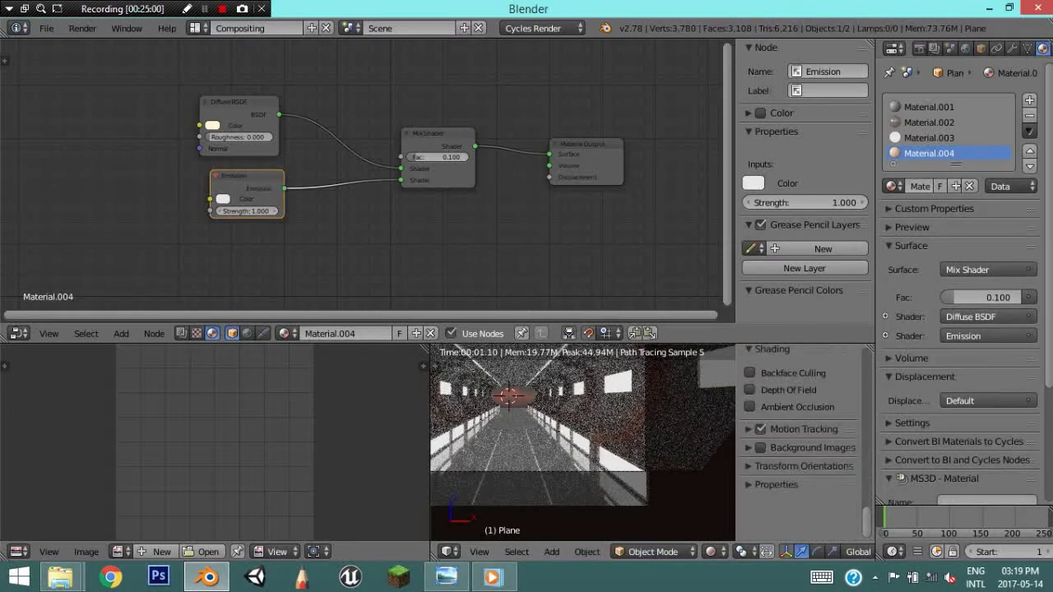
# Switch the screen layout to Default
pyautogui.scroll(3, 802, 444)
pyautogui.scroll(3, 802, 444)
pyautogui.scroll(-2, 802, 444)
pyautogui.scroll(-2, 802, 444)
pyautogui.scroll(-4, 802, 444)
pyautogui.scroll(-4, 802, 445)
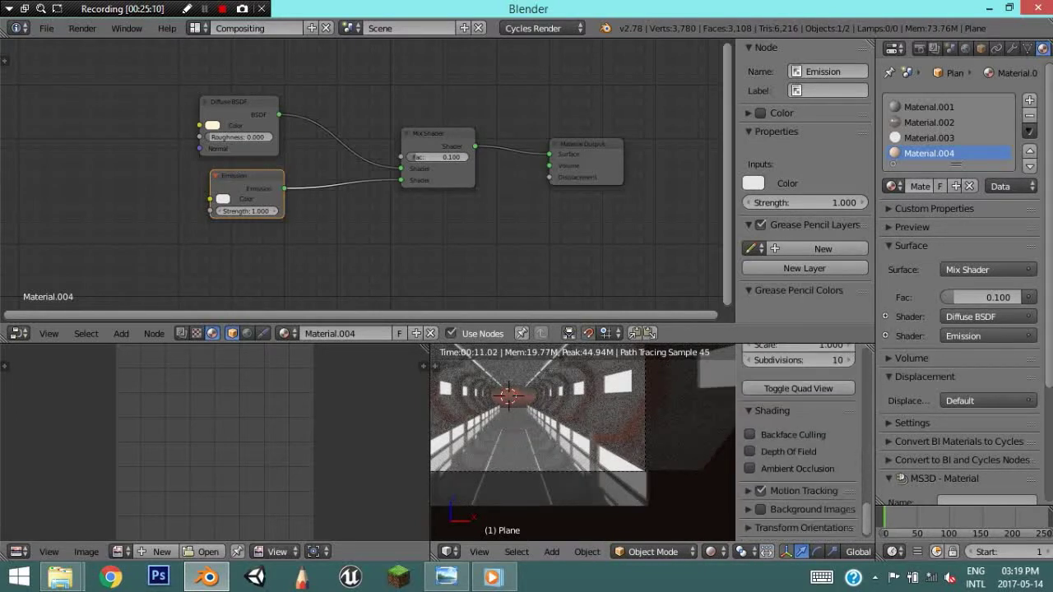
pyautogui.scroll(-3, 802, 444)
pyautogui.scroll(3, 802, 444)
pyautogui.scroll(3, 802, 444)
pyautogui.scroll(3, 802, 444)
pyautogui.scroll(2, 802, 444)
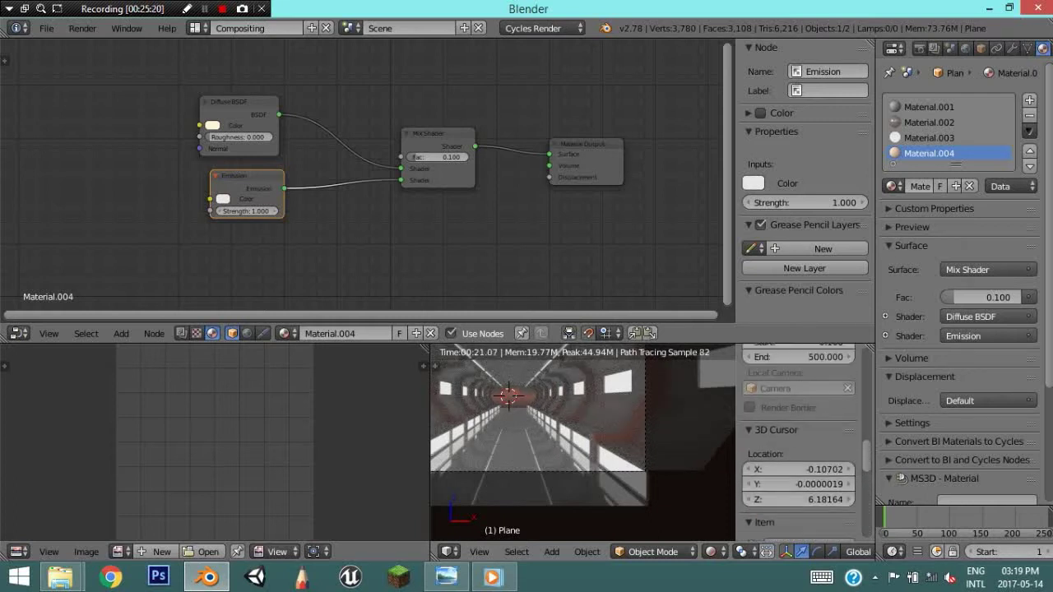
pyautogui.scroll(-2, 802, 444)
pyautogui.scroll(-4, 802, 444)
pyautogui.scroll(-1, 802, 444)
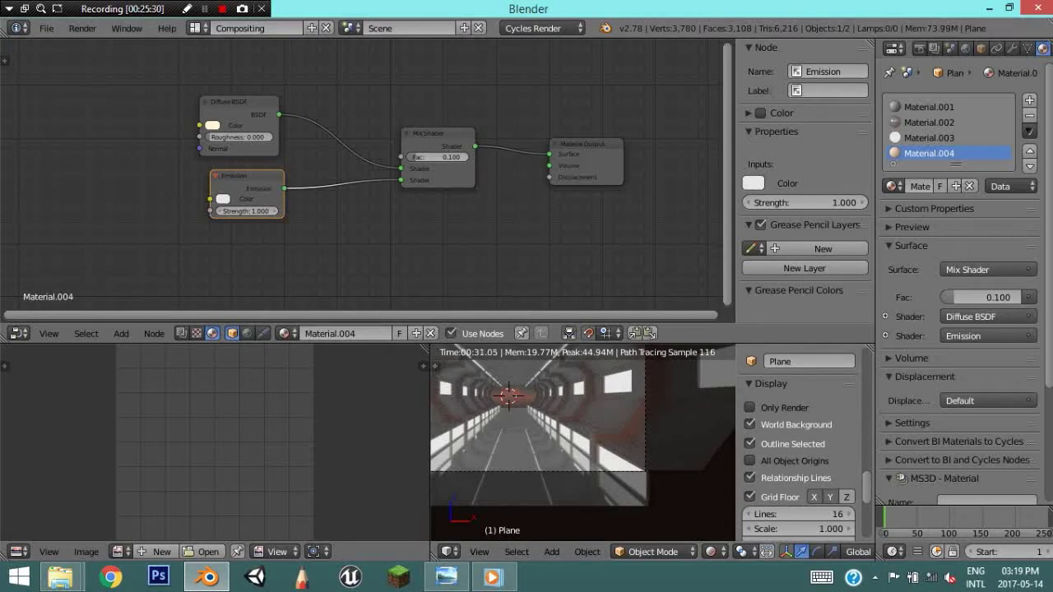
pyautogui.click(197, 28)
pyautogui.press('Return')
# Expand the viewport display options in the sidebar
pyautogui.scroll(-3, 691, 247)
pyautogui.scroll(4, 691, 246)
pyautogui.scroll(-2, 691, 246)
pyautogui.scroll(-3, 691, 247)
pyautogui.scroll(-3, 691, 246)
pyautogui.scroll(-2, 691, 247)
pyautogui.click(664, 261)
# Collapse the sidebar's display, object name and transform orientation sections
pyautogui.click(664, 262)
pyautogui.click(658, 216)
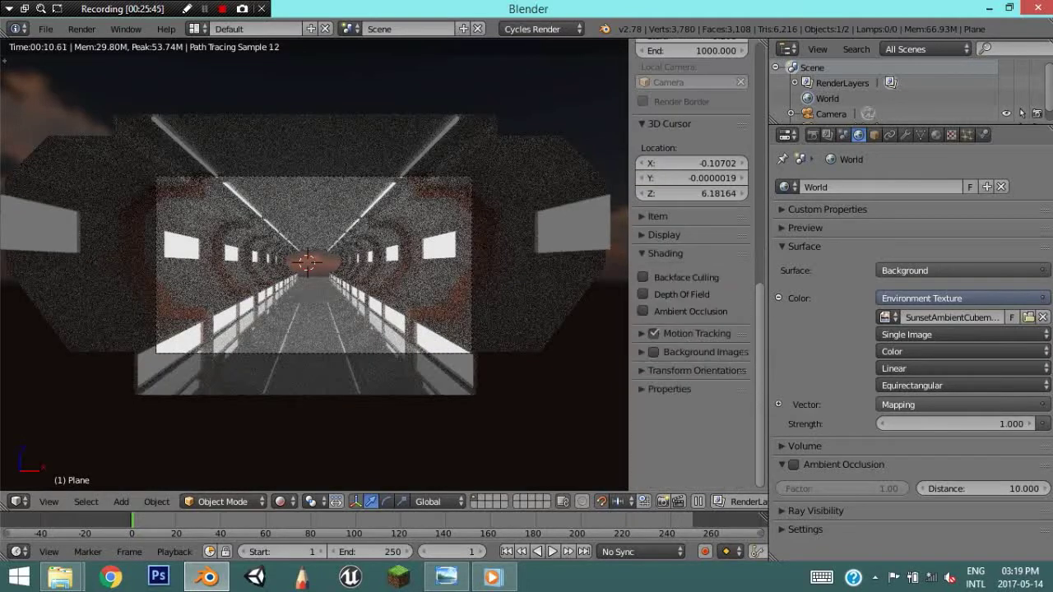
pyautogui.click(697, 308)
pyautogui.click(697, 309)
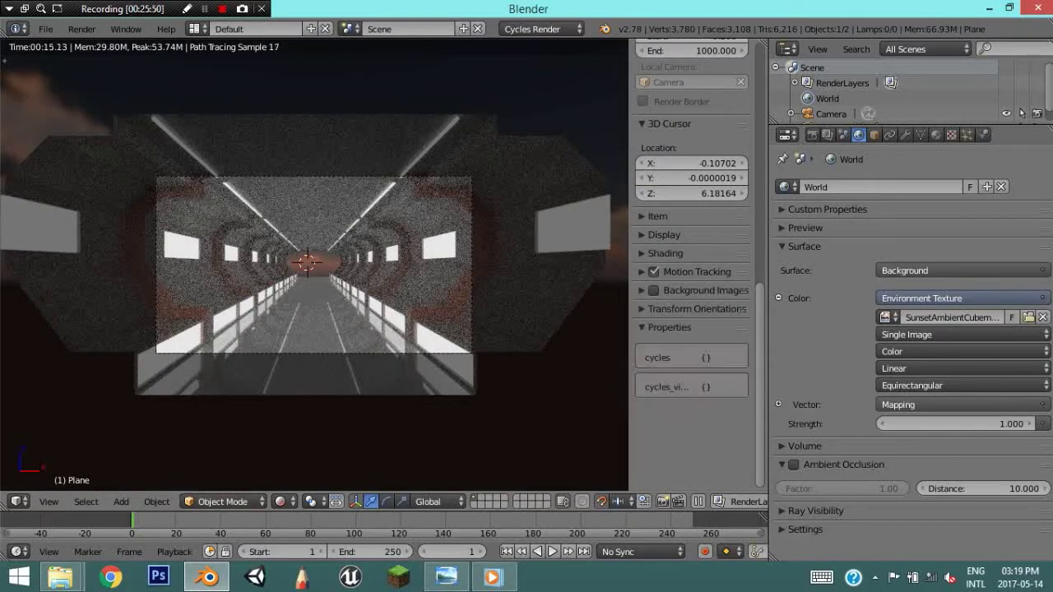
pyautogui.scroll(1, 691, 247)
pyautogui.click(657, 247)
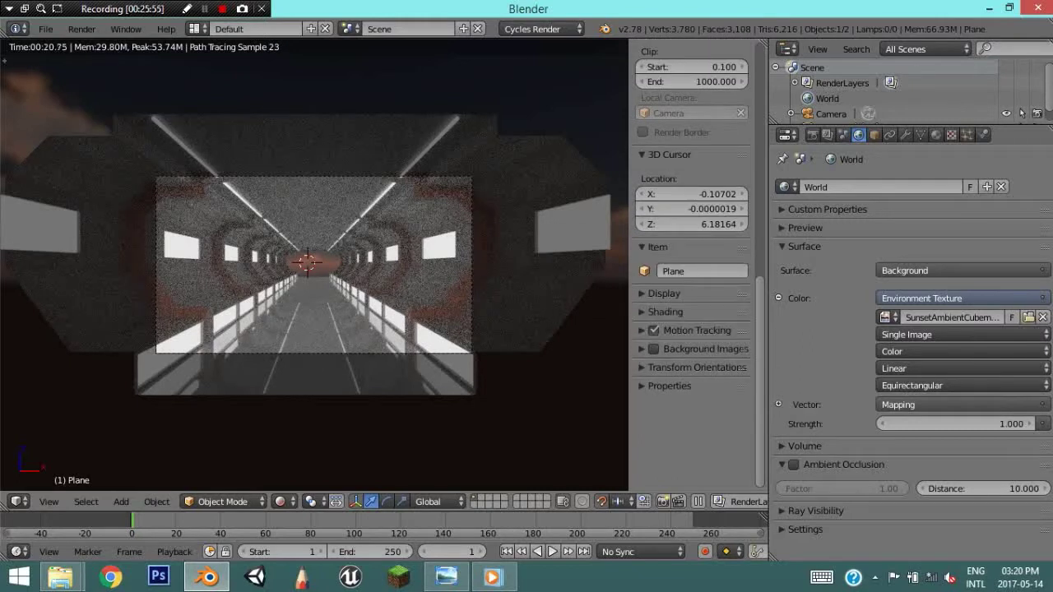
pyautogui.click(657, 247)
pyautogui.scroll(1, 691, 247)
pyautogui.scroll(-3, 247, 502)
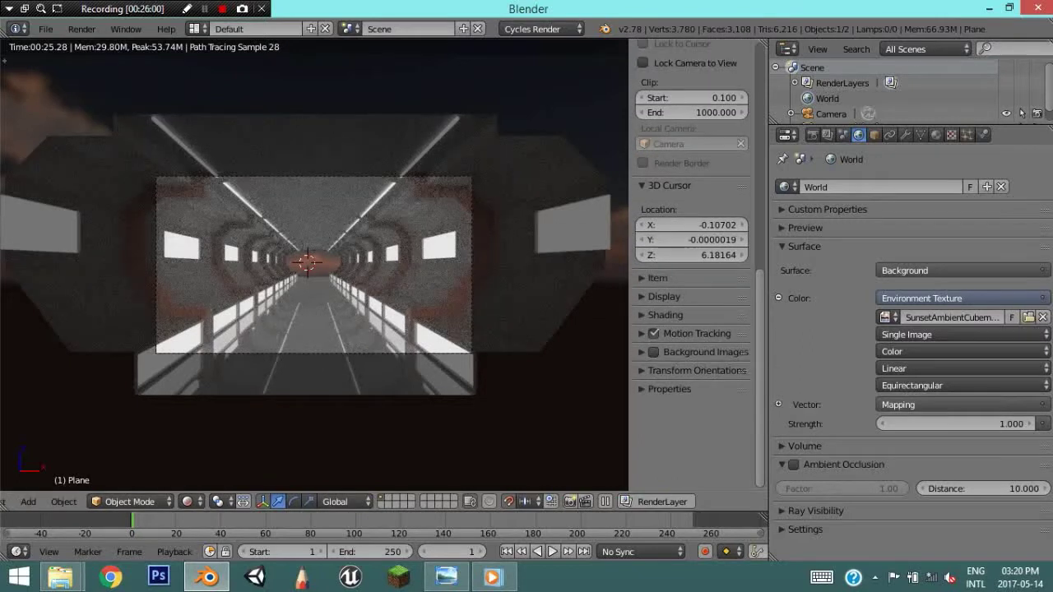
pyautogui.scroll(4, 691, 246)
pyautogui.scroll(3, 691, 247)
pyautogui.scroll(2, 691, 246)
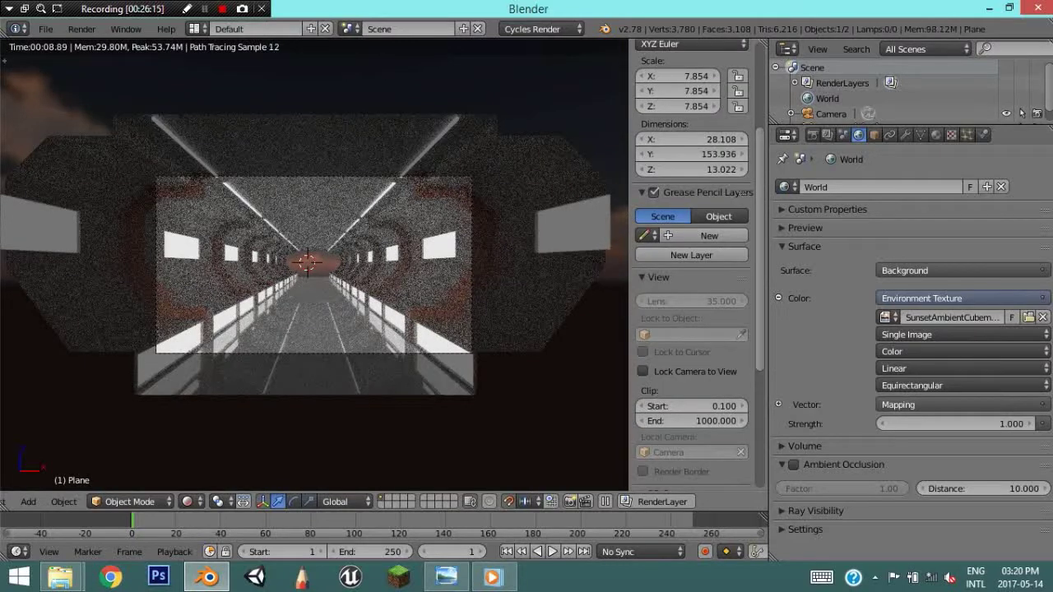
# Leave camera view and expand the sidebar's viewport display and shading options
pyautogui.press('KP_0')
pyautogui.scroll(-1, 691, 246)
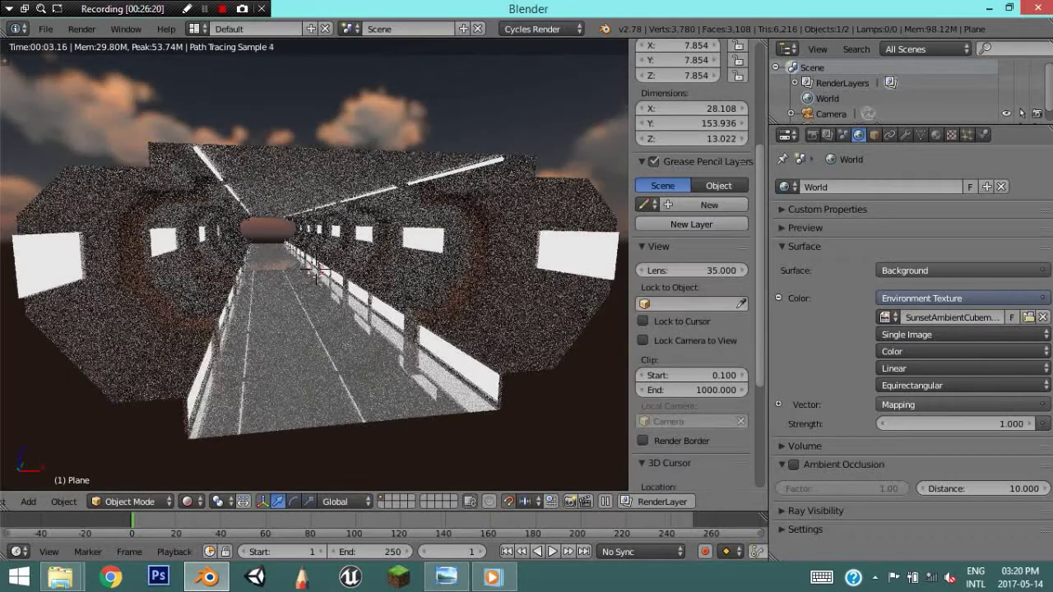
pyautogui.scroll(-5, 691, 224)
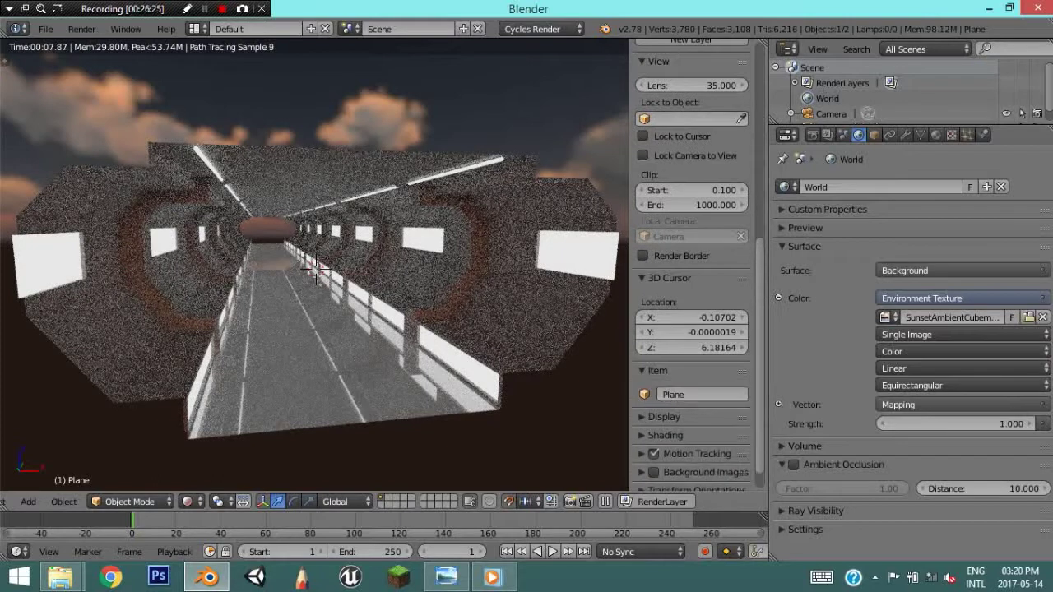
pyautogui.click(664, 388)
pyautogui.scroll(-3, 664, 388)
pyautogui.scroll(-1, 664, 389)
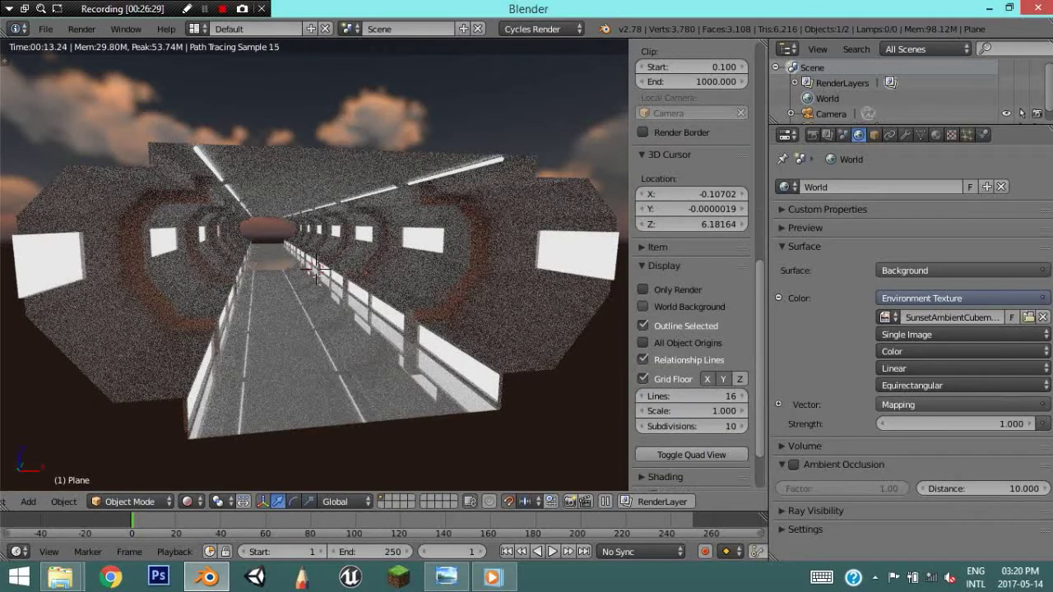
pyautogui.scroll(-2, 691, 287)
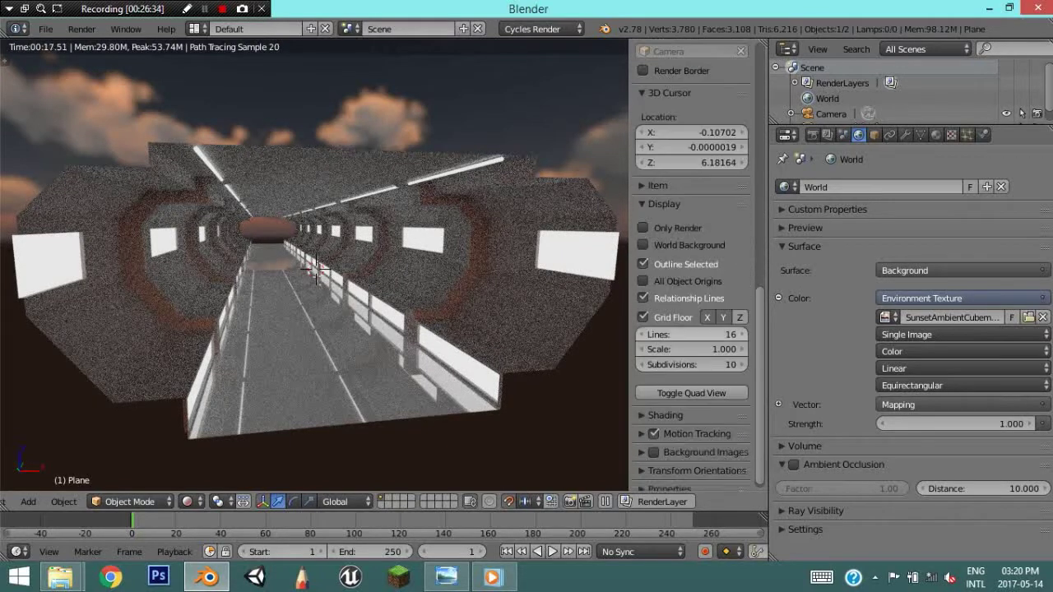
pyautogui.click(664, 415)
pyautogui.scroll(-2, 664, 414)
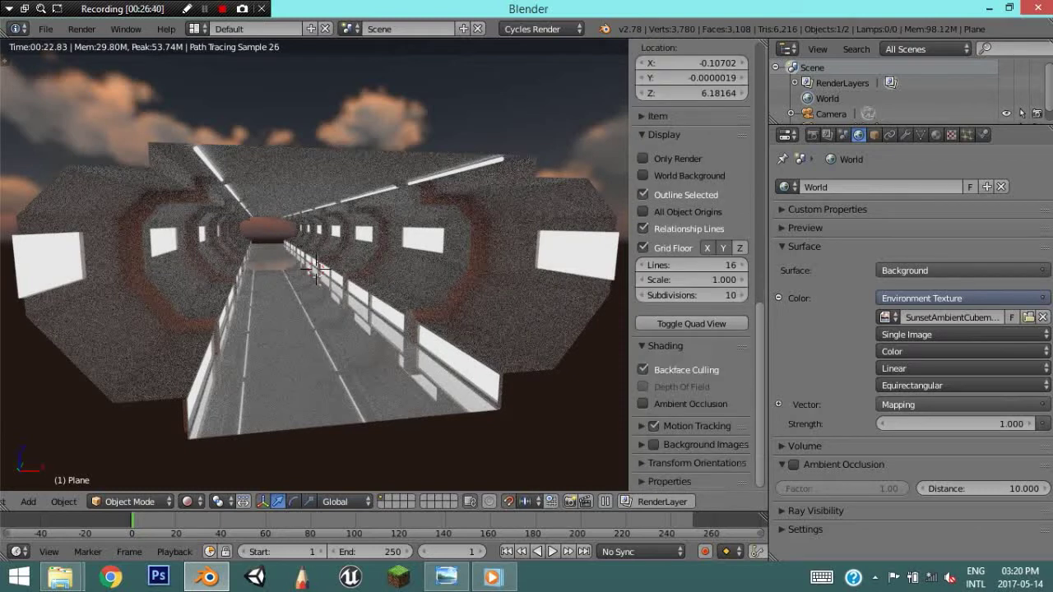
pyautogui.scroll(8, 691, 263)
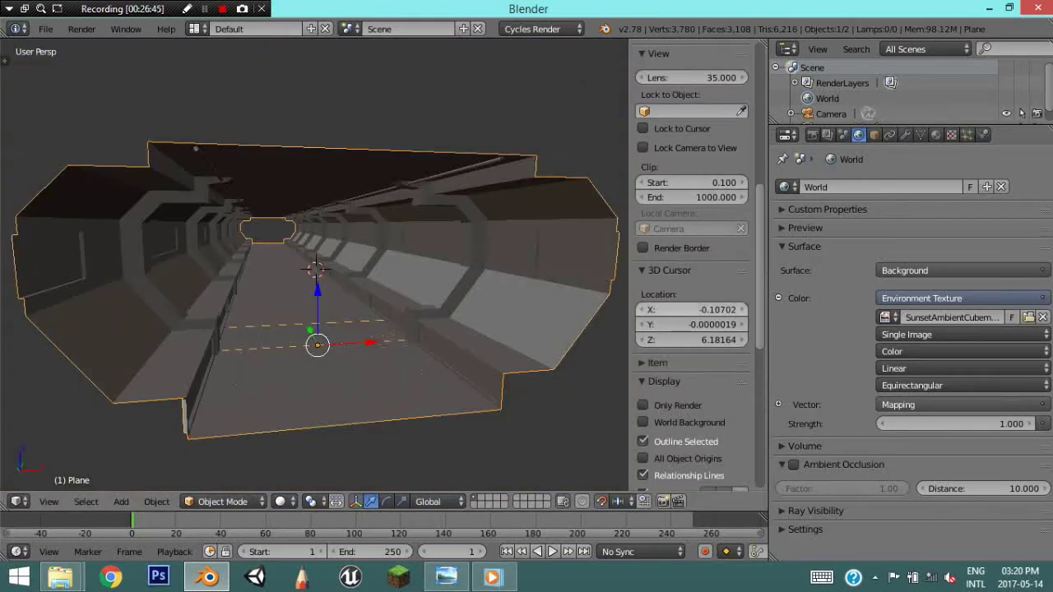
pyautogui.scroll(-11, 691, 264)
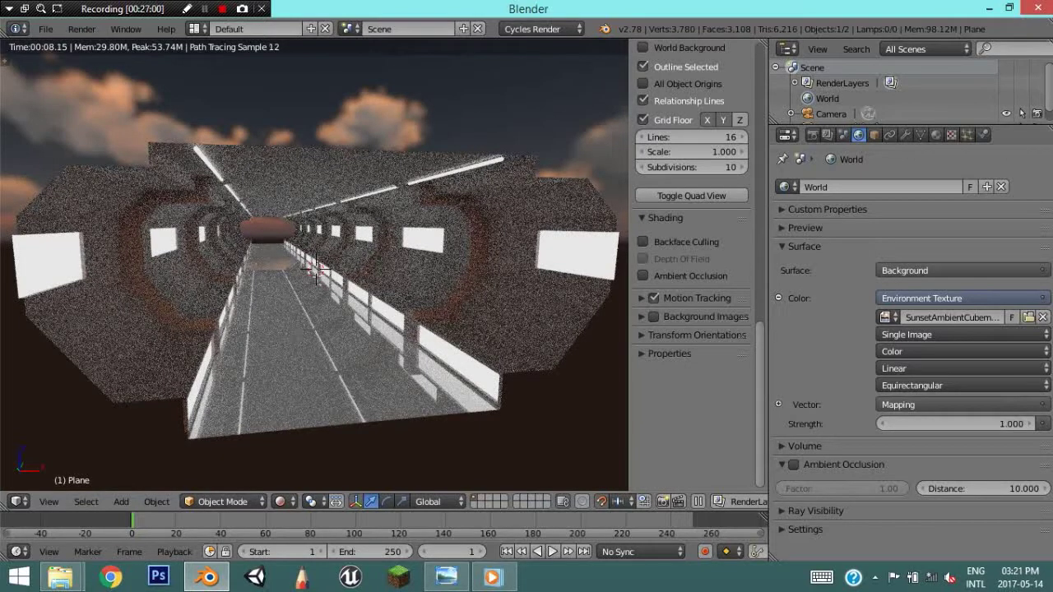
pyautogui.click(194, 28)
# In the Compositing layout, insert a Mix Shader after Material.001's Glossy BSDF
pyautogui.click(239, 73)
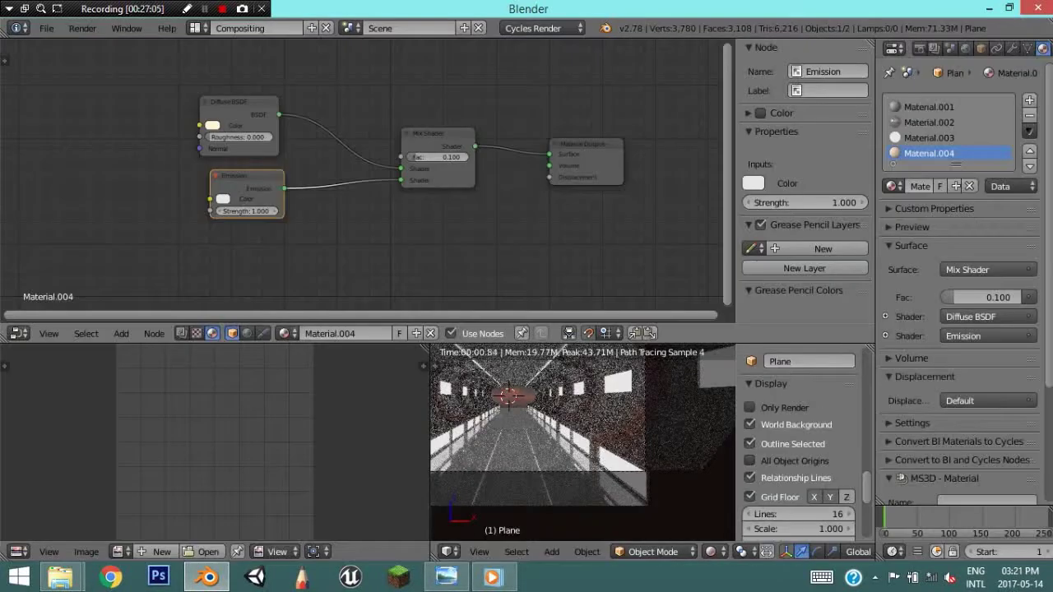
pyautogui.click(929, 107)
pyautogui.press('g')
pyautogui.click(387, 198)
pyautogui.hotkey('shift', 'a')
pyautogui.click(473, 320)
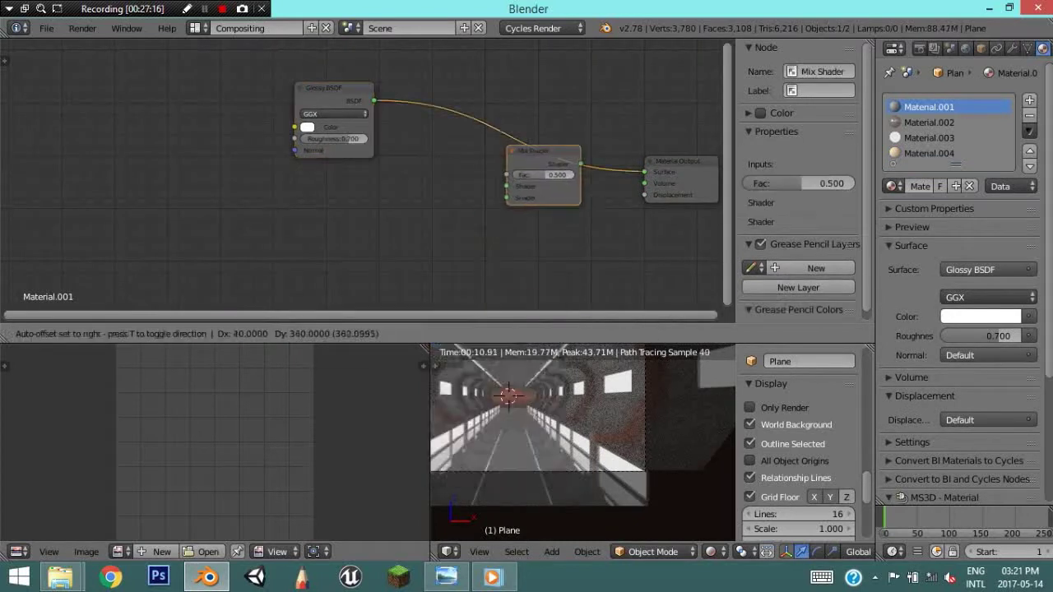
pyautogui.click(543, 156)
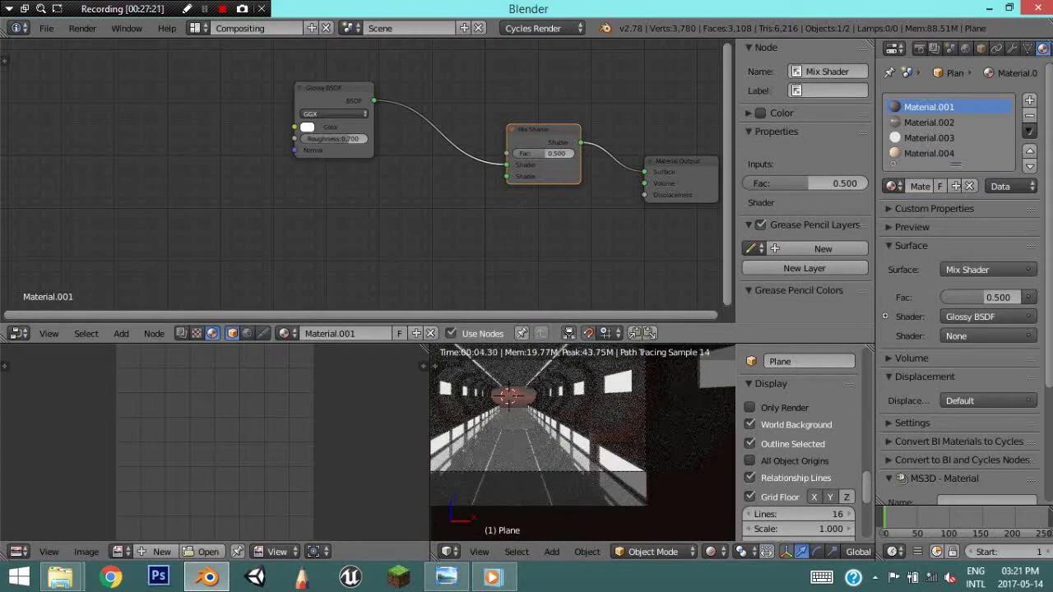
pyautogui.moveTo(329, 87); pyautogui.dragTo(308, 162)
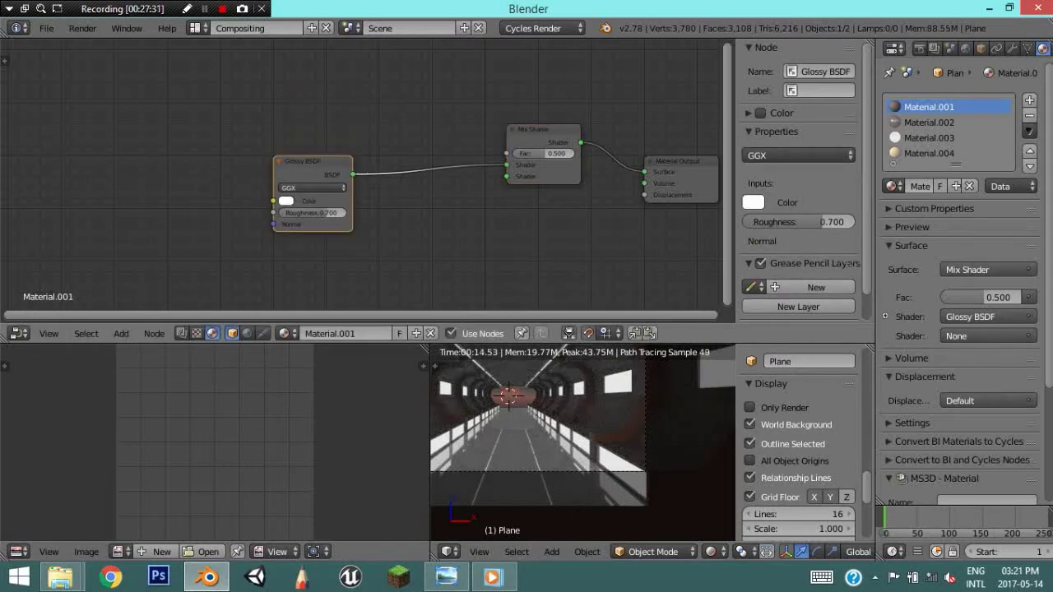
# Add a Diffuse BSDF and connect it to the Mix Shader's first input
pyautogui.hotkey('shift', 'a')
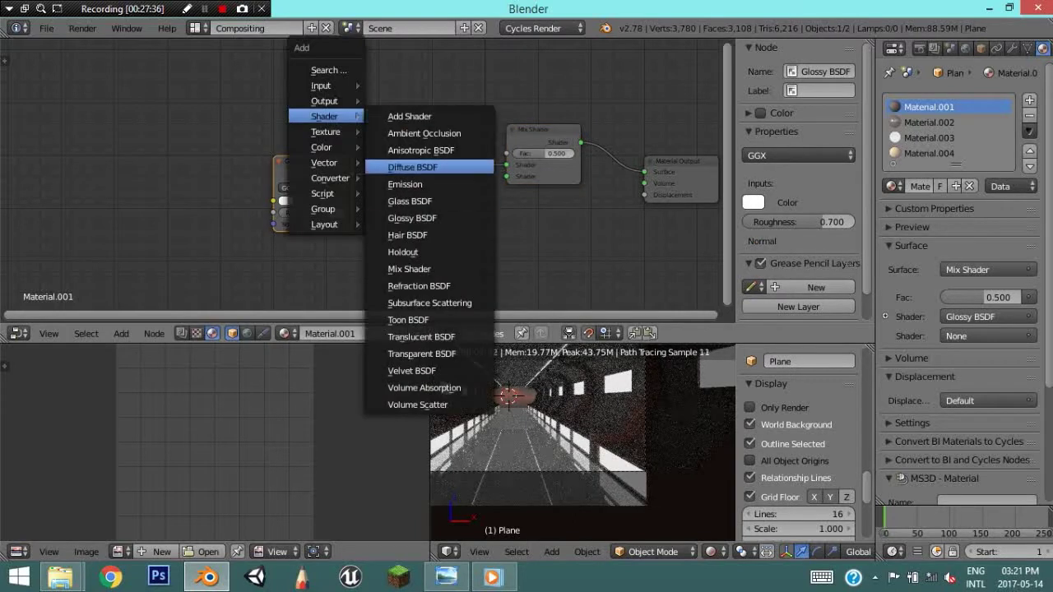
pyautogui.click(436, 167)
pyautogui.click(316, 124)
pyautogui.moveTo(352, 110); pyautogui.dragTo(505, 164)
# Add an Emission node through a second Mix Shader at factor 0.100
pyautogui.hotkey('shift', 'a')
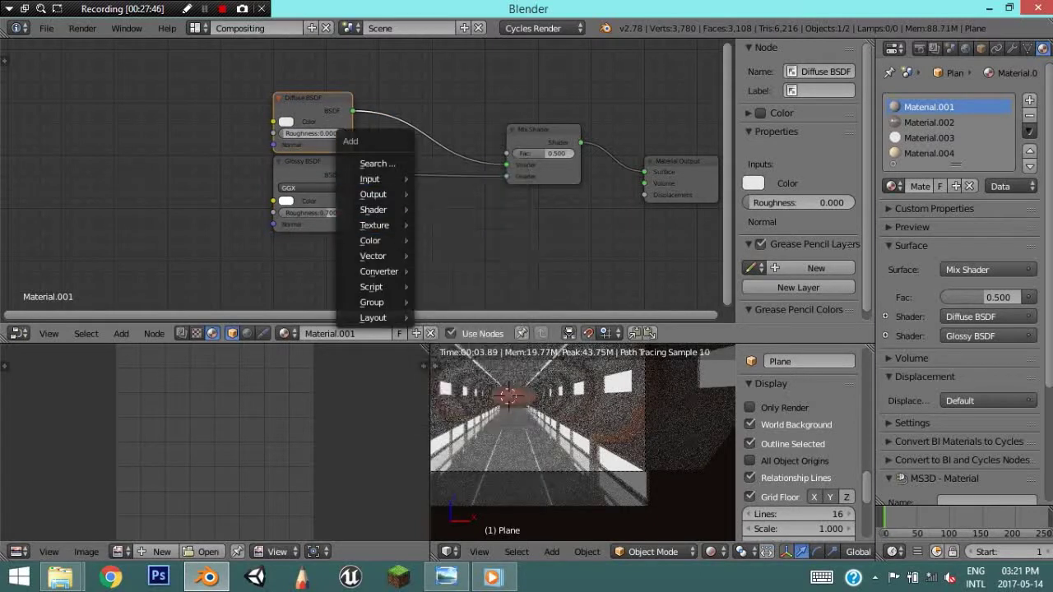
pyautogui.moveTo(372, 210)
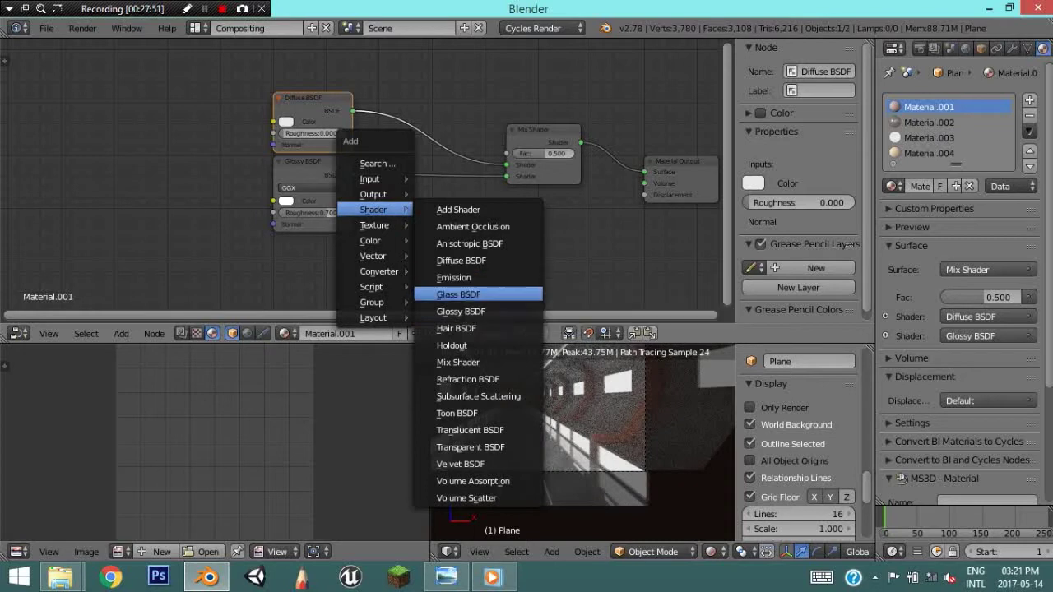
pyautogui.click(453, 277)
pyautogui.click(372, 235)
pyautogui.hotkey('shift', 'a')
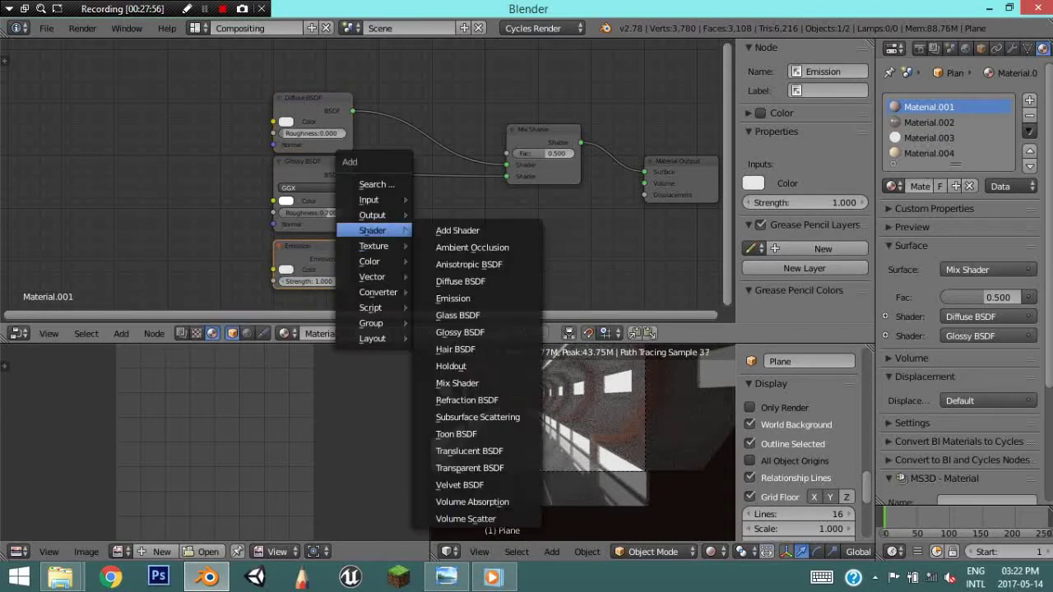
pyautogui.click(457, 383)
pyautogui.click(438, 177)
pyautogui.moveTo(347, 259); pyautogui.dragTo(402, 208)
pyautogui.write('0.1')
pyautogui.press('Return')
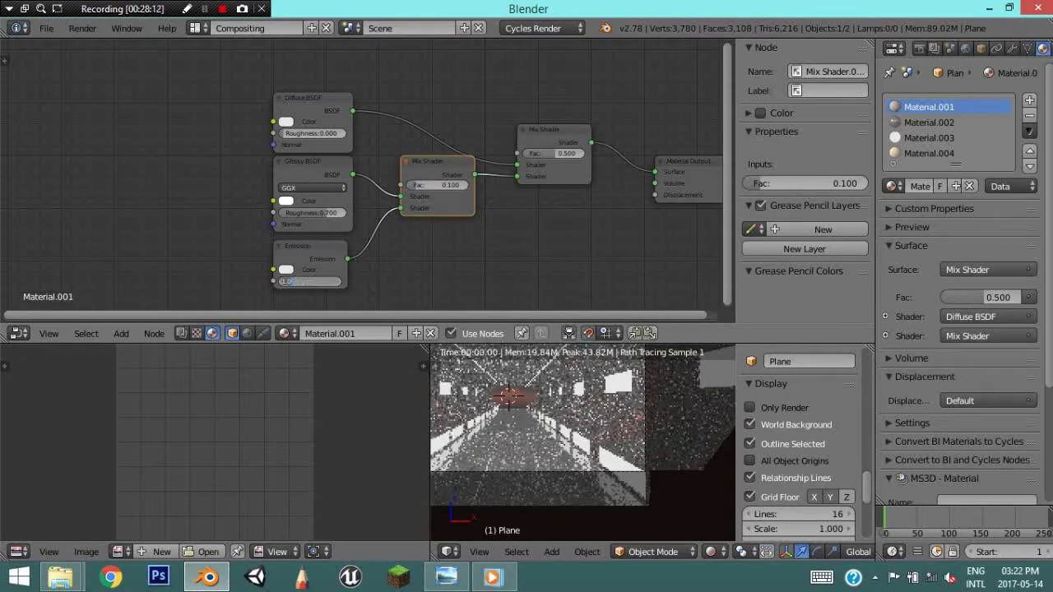
# Set Diffuse Roughness to 0.5 and remove the Emission node and extra Mix Shader
pyautogui.moveTo(309, 281); pyautogui.dragTo(290, 281)
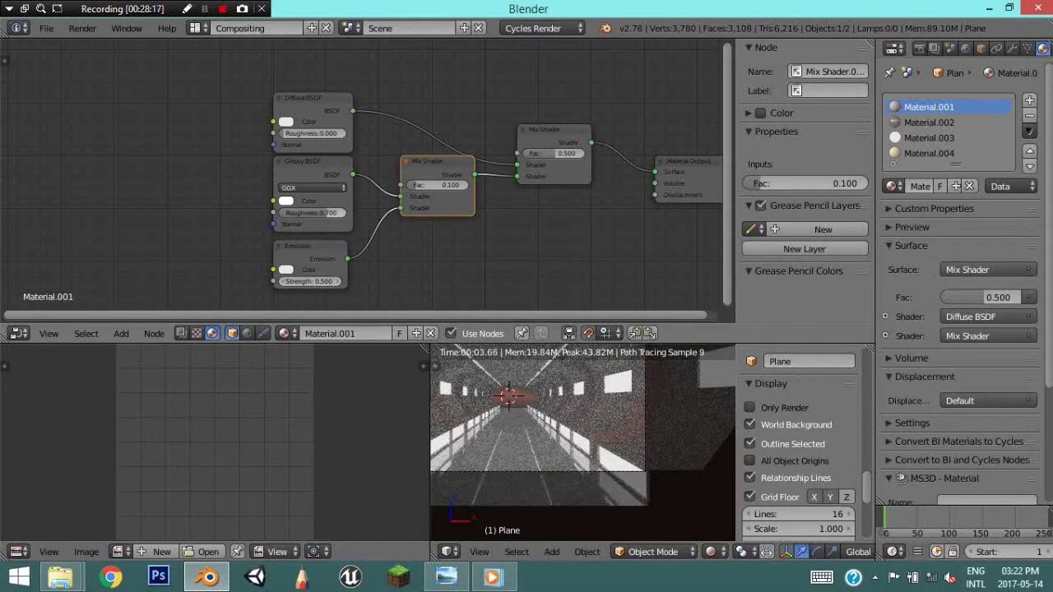
pyautogui.moveTo(311, 133); pyautogui.dragTo(329, 134)
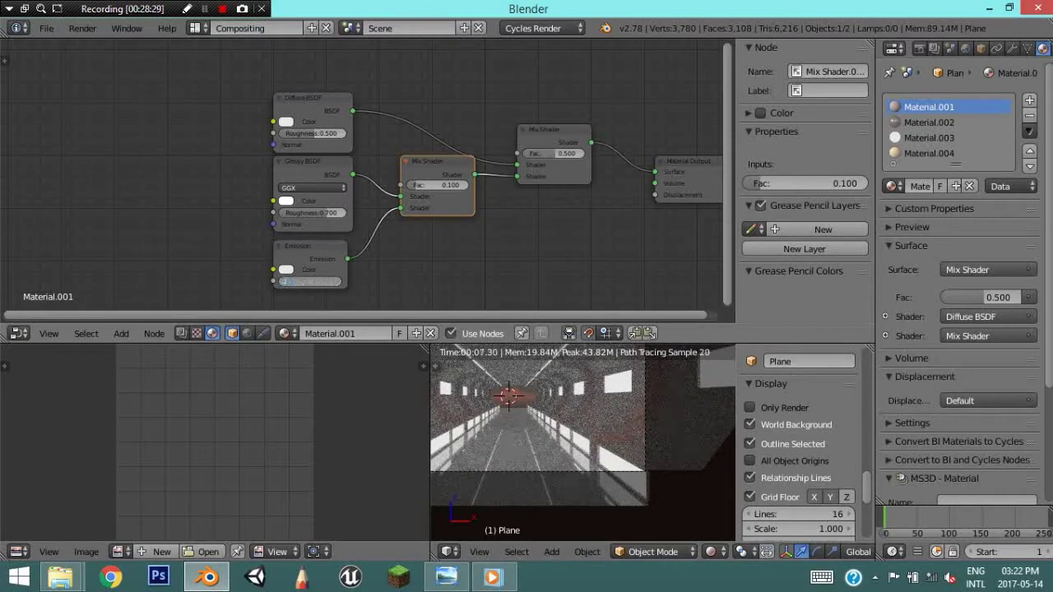
pyautogui.moveTo(309, 281); pyautogui.dragTo(296, 281)
pyautogui.click(309, 247)
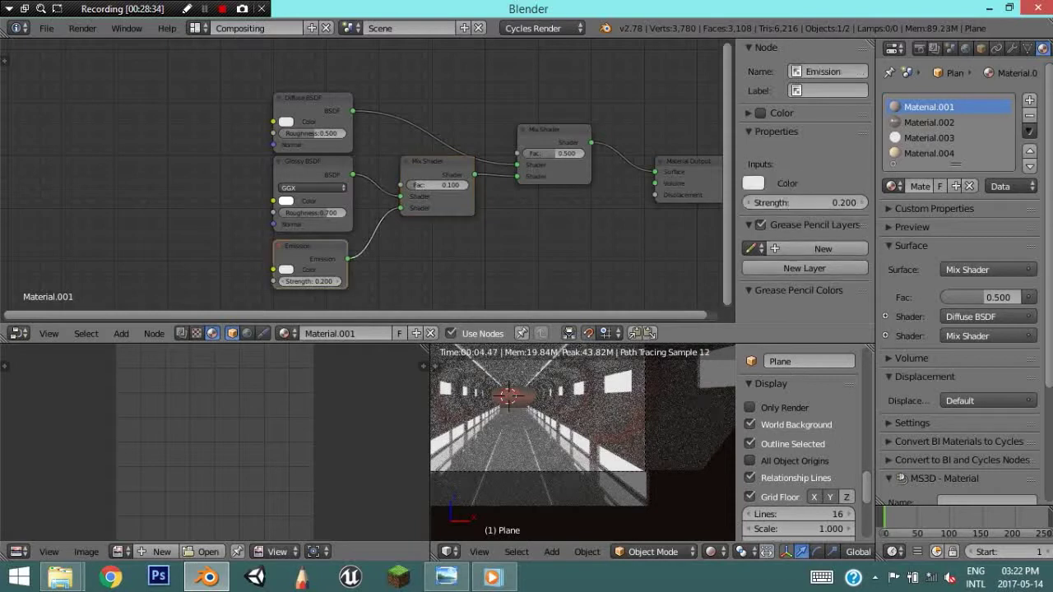
pyautogui.press('x')
pyautogui.moveTo(352, 175); pyautogui.dragTo(516, 176)
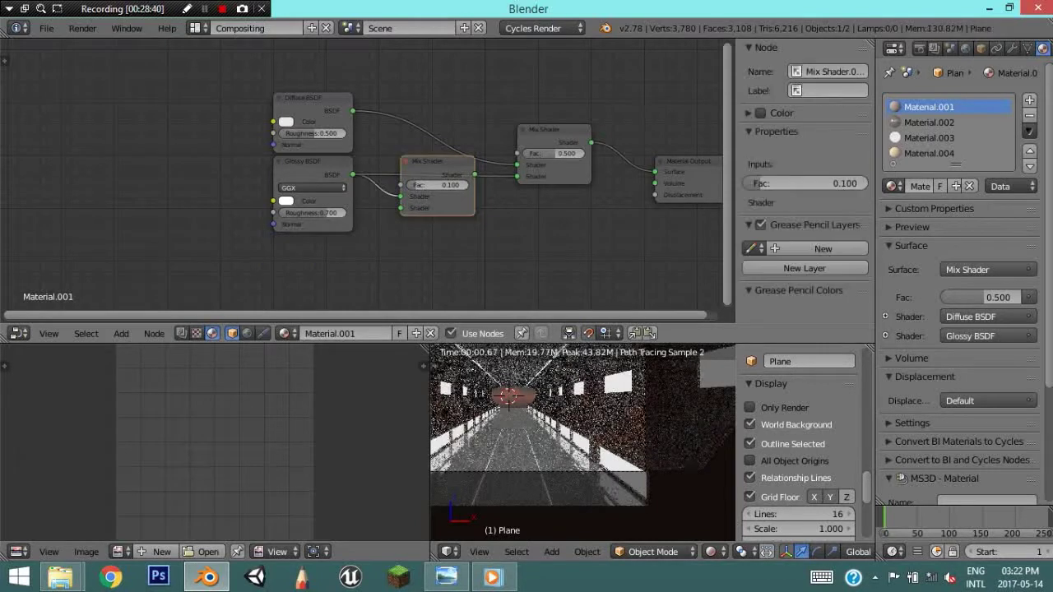
pyautogui.press('x')
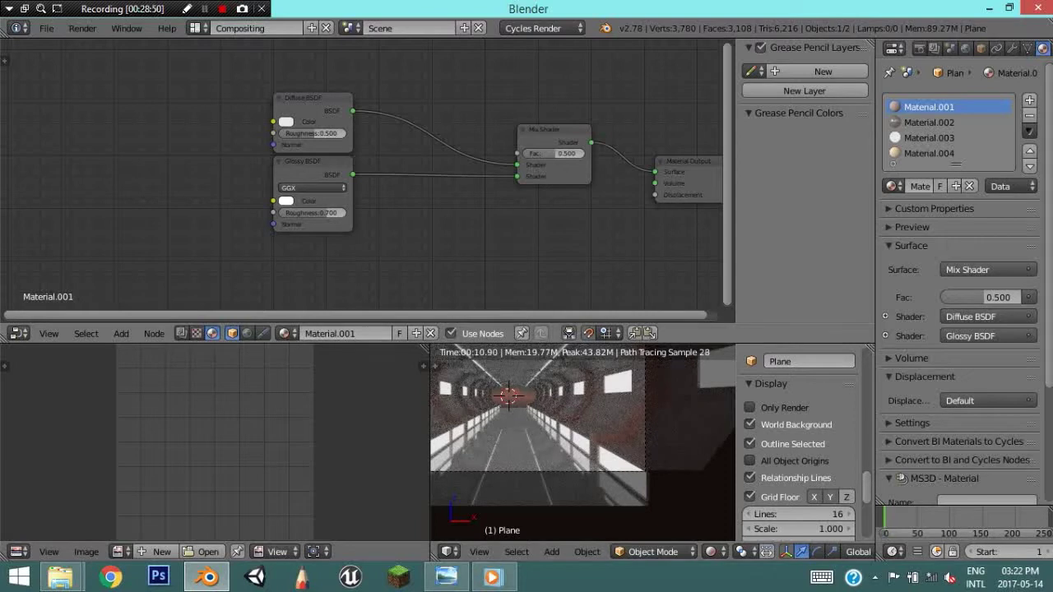
# Rearrange the Diffuse and Glossy nodes and set Glossy Roughness to 0.6
pyautogui.moveTo(313, 161); pyautogui.dragTo(322, 194)
pyautogui.moveTo(312, 98); pyautogui.dragTo(345, 88)
pyautogui.click(318, 111)
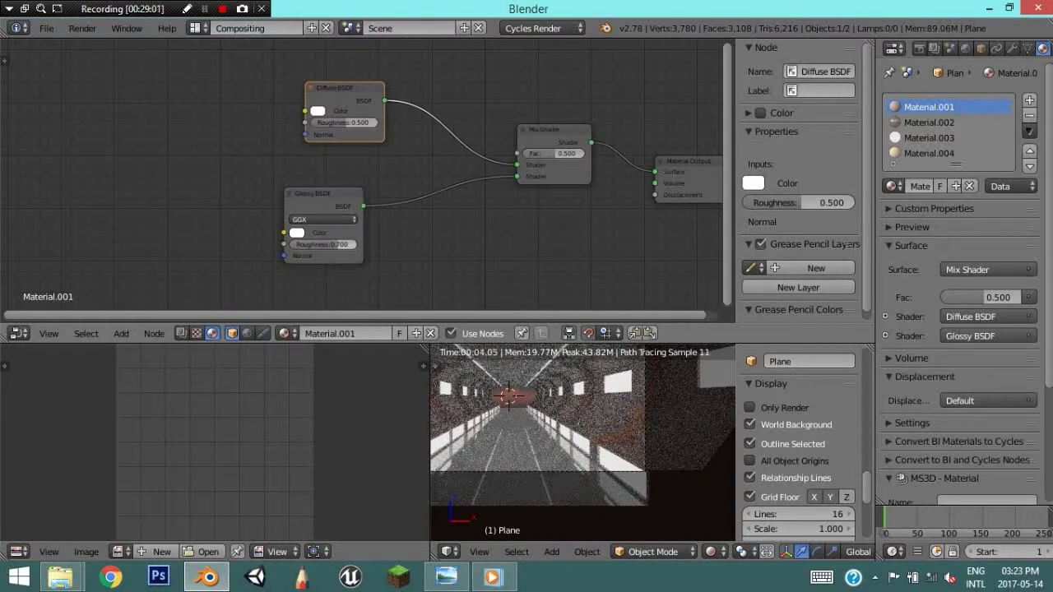
pyautogui.click(322, 245)
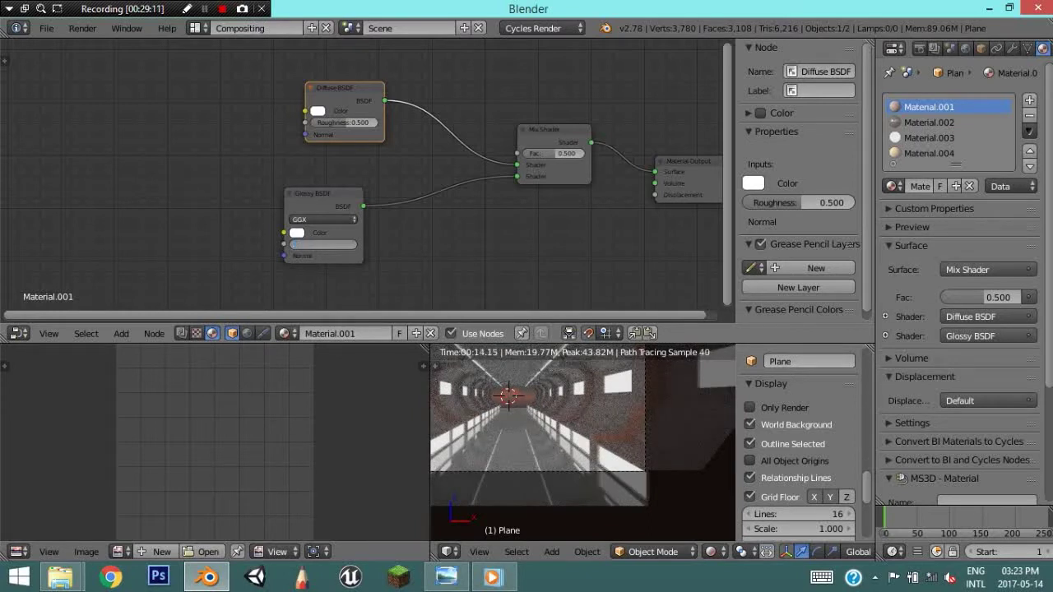
pyautogui.press('Return')
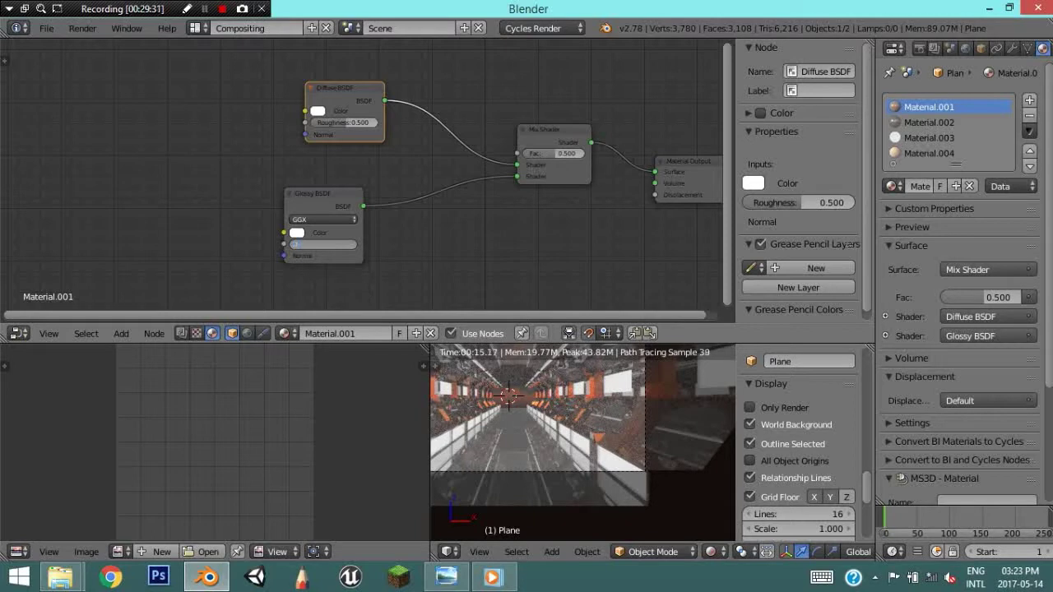
pyautogui.press('Return')
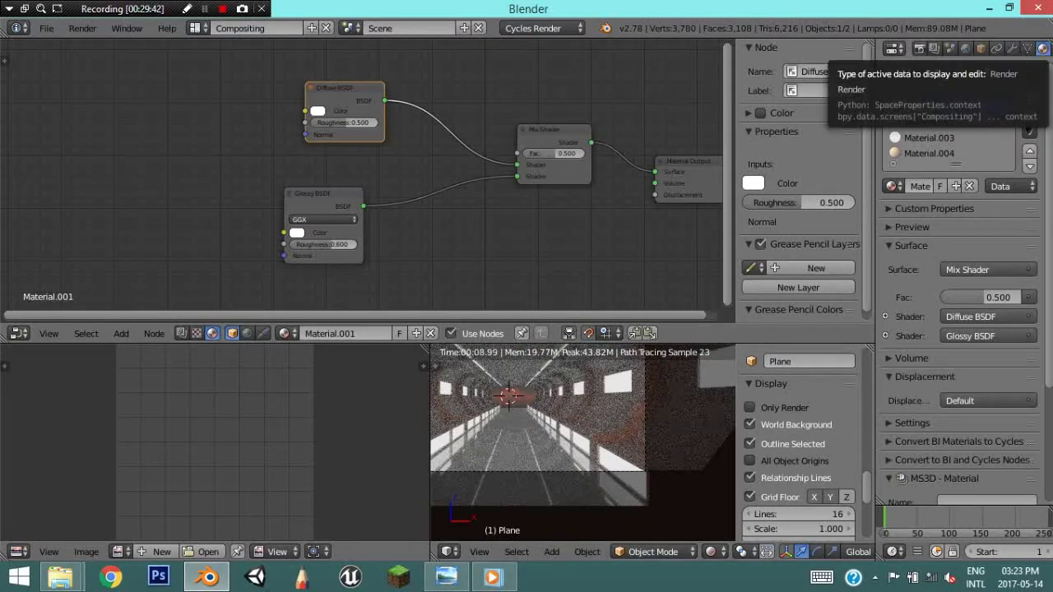
pyautogui.click(919, 47)
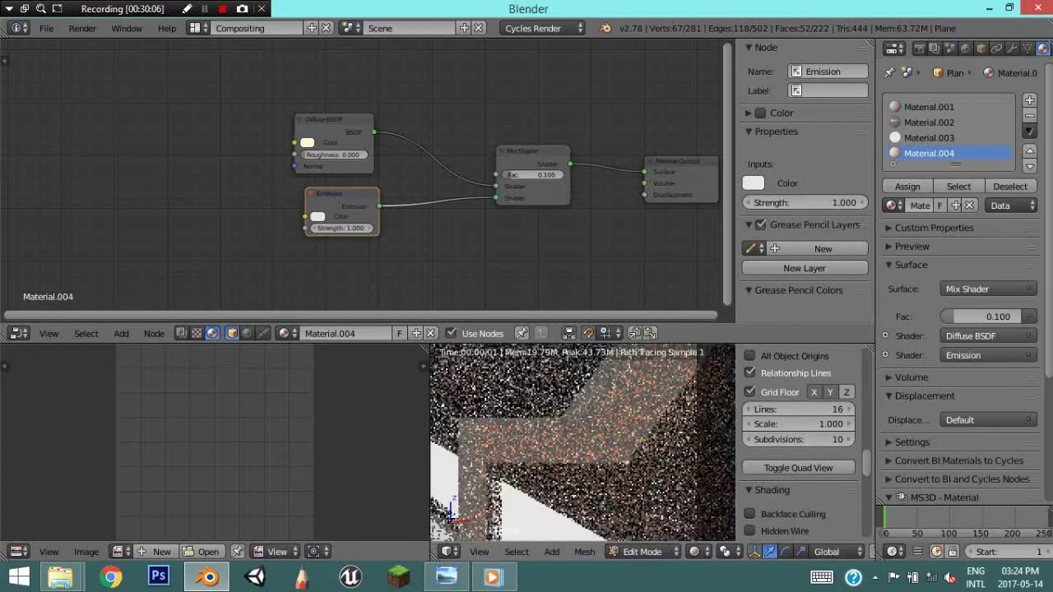
# Lower Material.004's Emission Strength from 0.5 through 0.2 and 0.1 down to 0
pyautogui.scroll(2, 362, 177)
pyautogui.write('0.5')
pyautogui.press('Return')
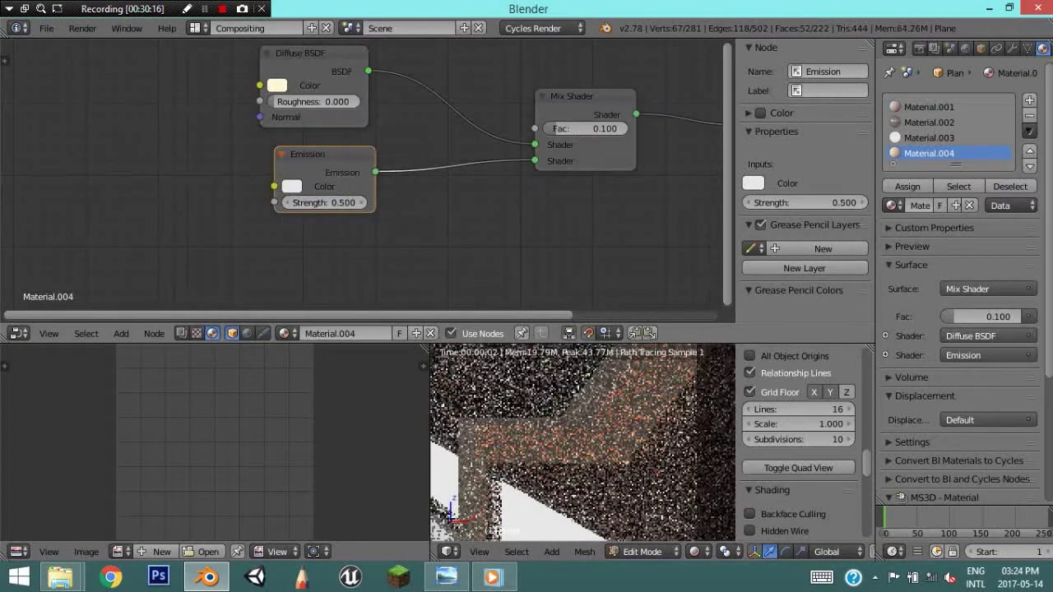
pyautogui.click(325, 202)
pyautogui.write('2')
pyautogui.press('Return')
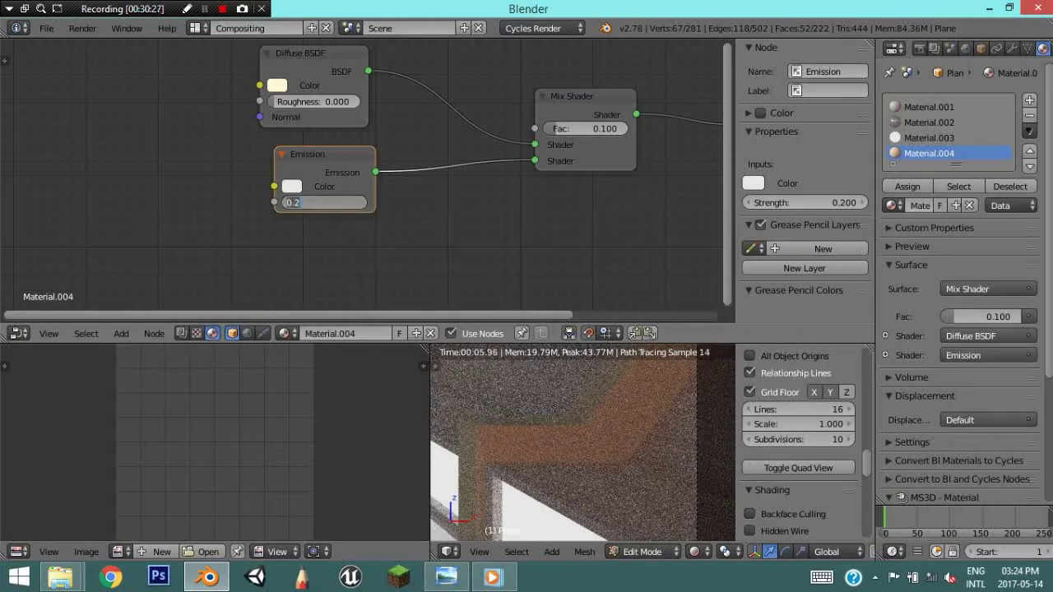
pyautogui.press('Return')
pyautogui.click(325, 203)
pyautogui.write('0')
pyautogui.press('Return')
# Connect Diffuse directly to the Surface output and delete the Emission node
pyautogui.moveTo(493, 206); pyautogui.dragTo(316, 226, button='middle')
pyautogui.moveTo(191, 91); pyautogui.dragTo(560, 146)
pyautogui.moveTo(407, 119); pyautogui.dragTo(436, 107)
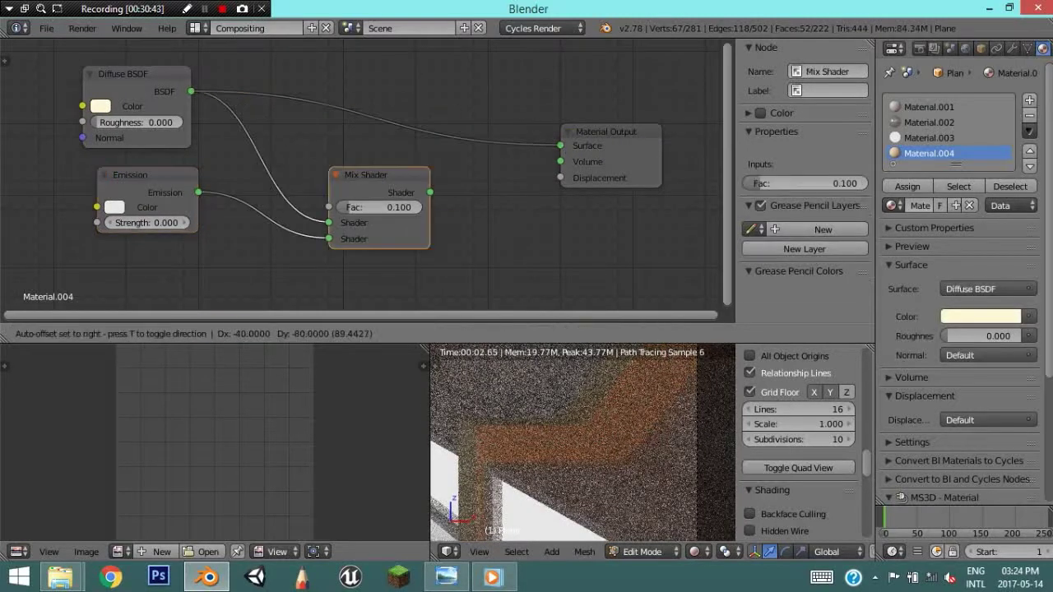
pyautogui.press('Escape')
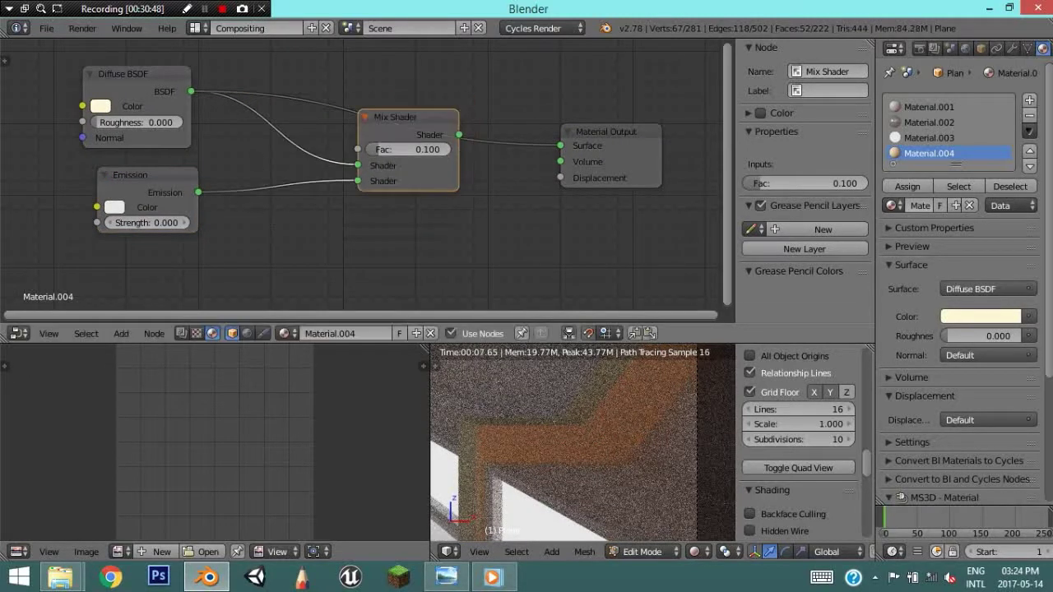
pyautogui.rightClick(132, 175)
pyautogui.press('x')
pyautogui.moveTo(58, 191); pyautogui.dragTo(135, 191, button='middle')
# Feed a Glossy BSDF at roughness 0.908 into the Mix Shader, wire it to Surface, return to Default
pyautogui.hotkey('shift', 'a')
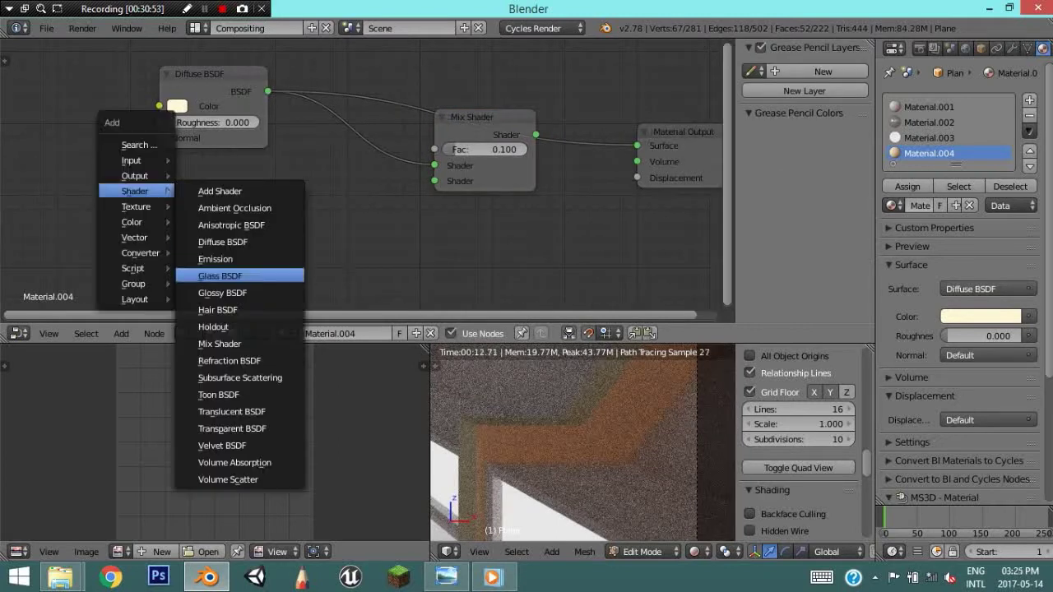
pyautogui.click(222, 292)
pyautogui.click(205, 165)
pyautogui.moveTo(267, 178); pyautogui.dragTo(434, 181)
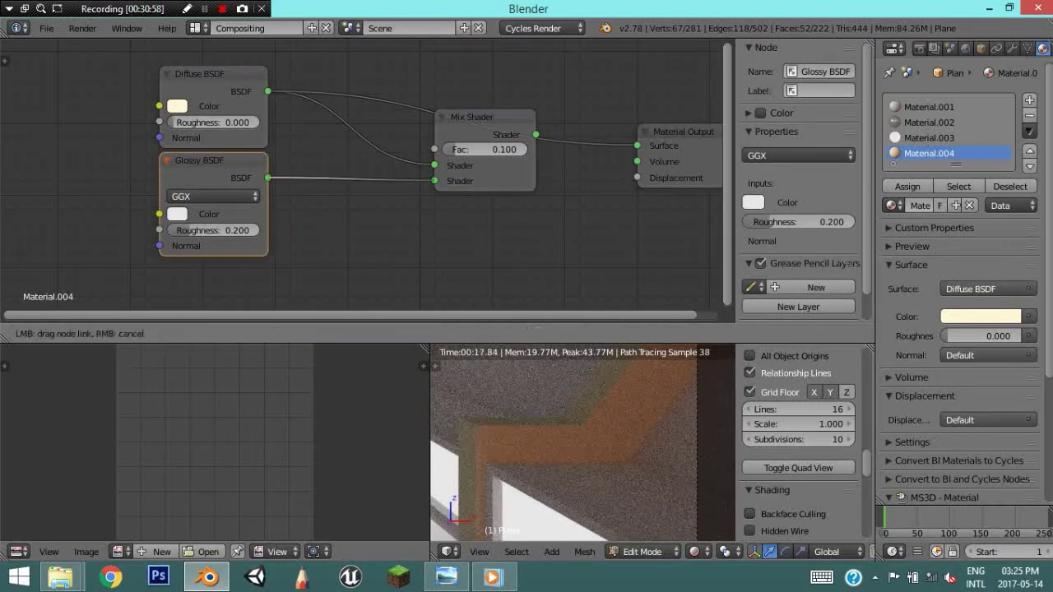
pyautogui.moveTo(206, 231); pyautogui.dragTo(271, 230)
pyautogui.moveTo(536, 134); pyautogui.dragTo(636, 145)
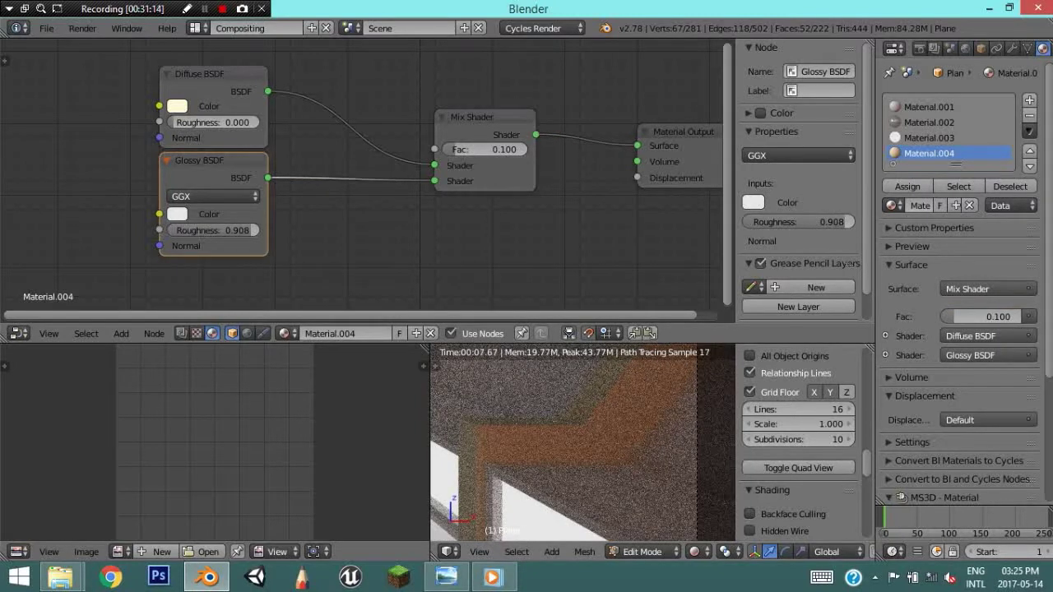
pyautogui.click(247, 28)
pyautogui.click(247, 171)
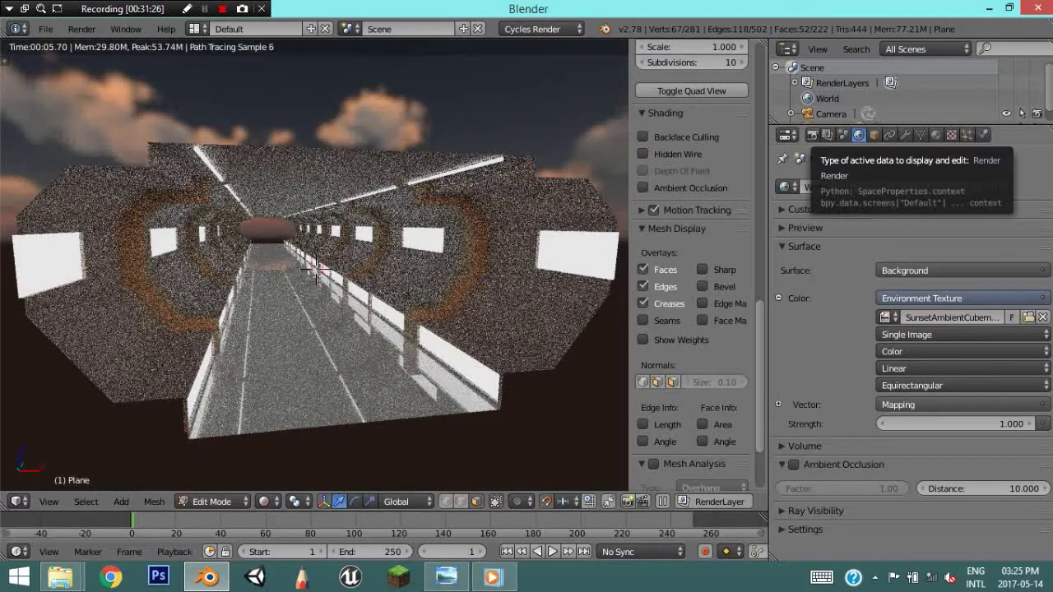
# In Render properties > Light Paths, set Cycles Transparency bounces Min and Max to 8
pyautogui.click(812, 134)
pyautogui.scroll(-3, 905, 329)
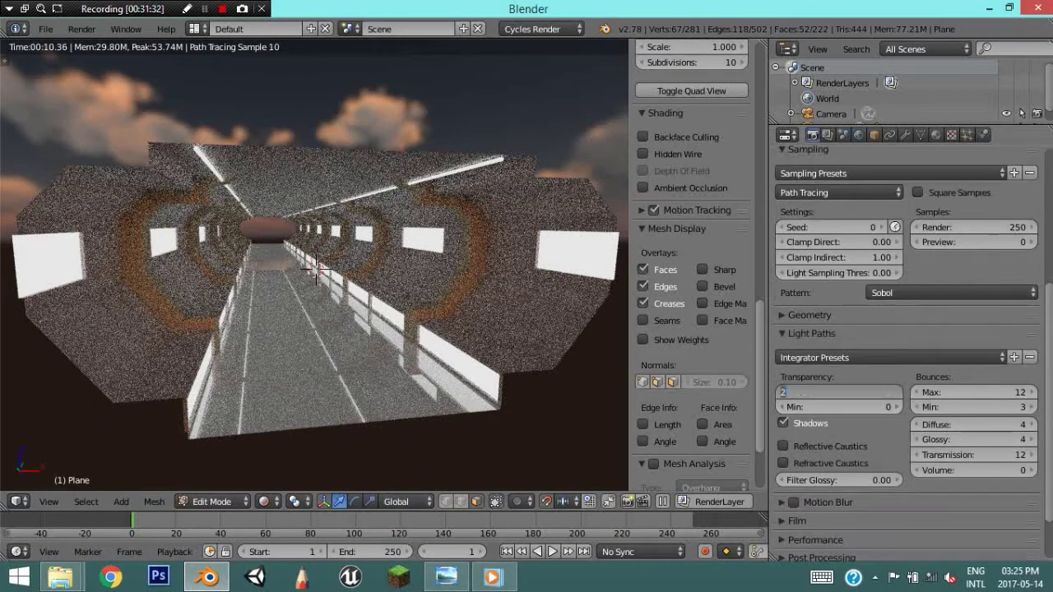
pyautogui.moveTo(823, 407); pyautogui.dragTo(880, 407)
pyautogui.scroll(2, 905, 329)
pyautogui.scroll(-4, 905, 329)
# Expand the Performance settings, then start a final render of the corridor
pyautogui.click(814, 477)
pyautogui.scroll(-5, 905, 371)
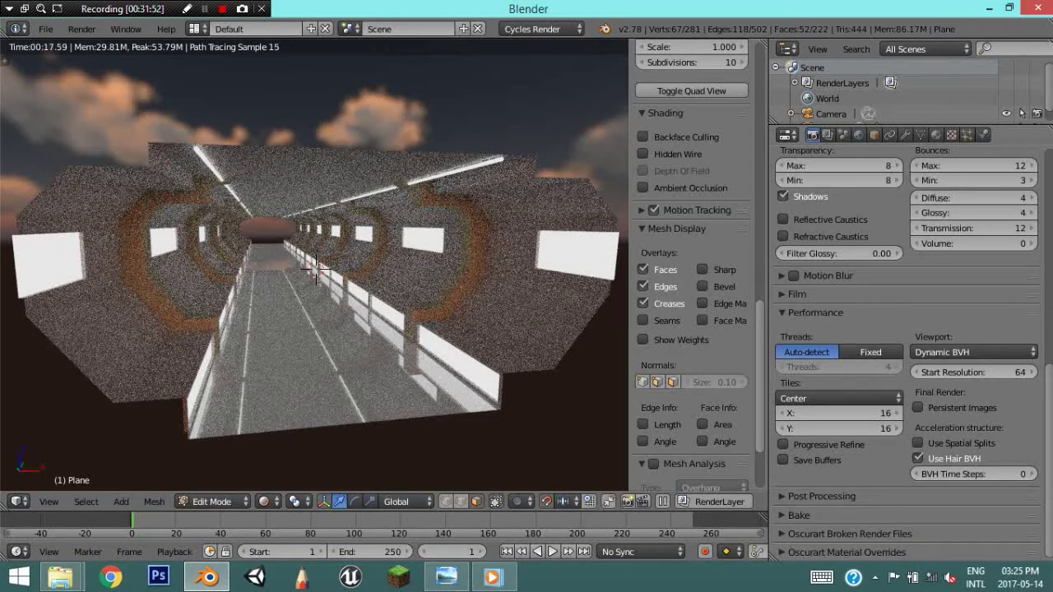
pyautogui.scroll(4, 905, 354)
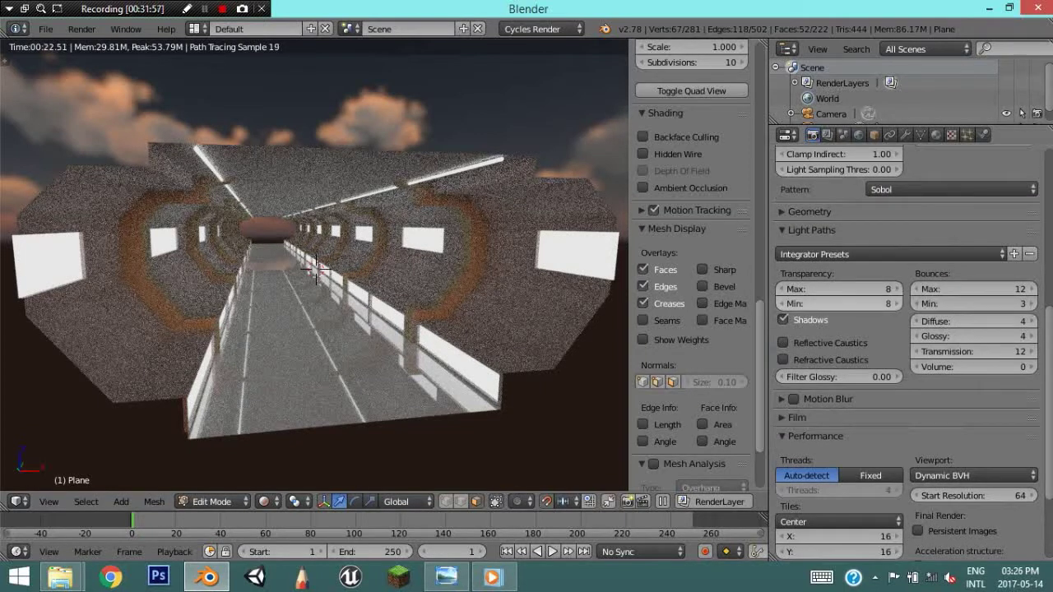
pyautogui.scroll(8, 823, 304)
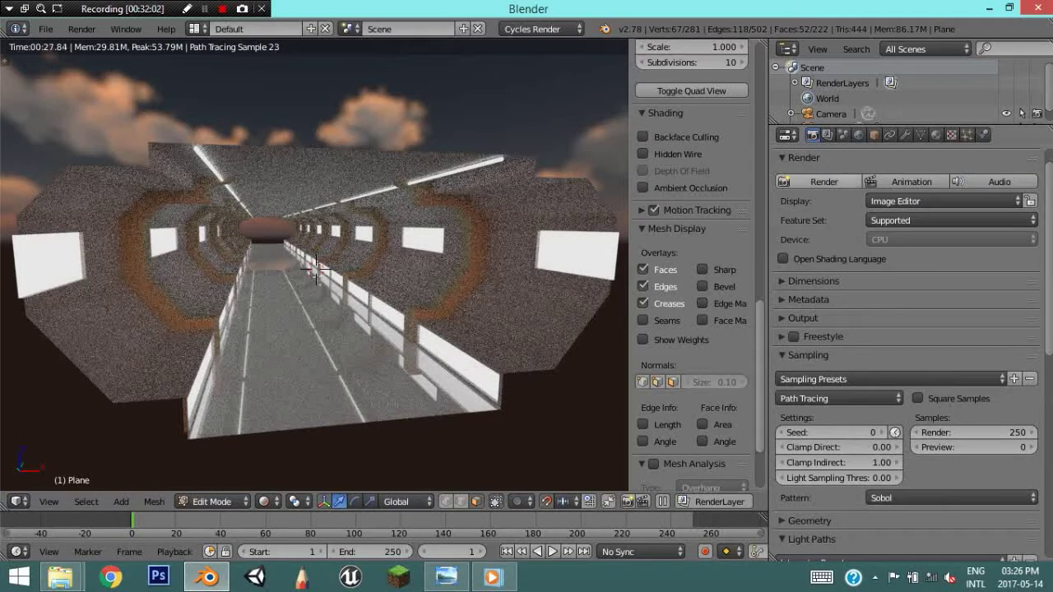
pyautogui.click(824, 182)
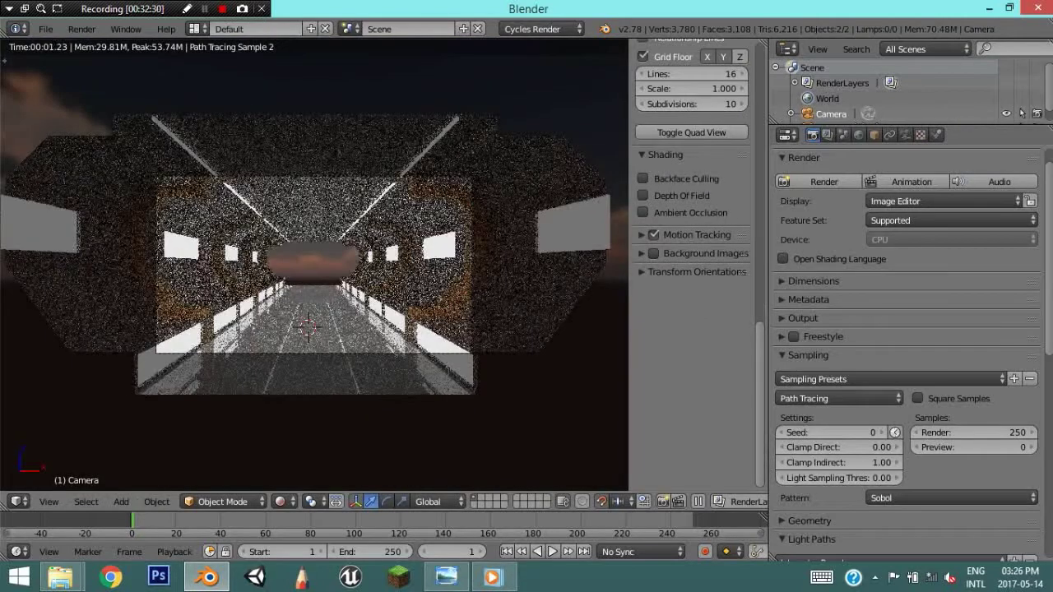
# Set the camera's Clipping End to 100000, then render the scene from Render properties
pyautogui.press('s')
pyautogui.press('5')
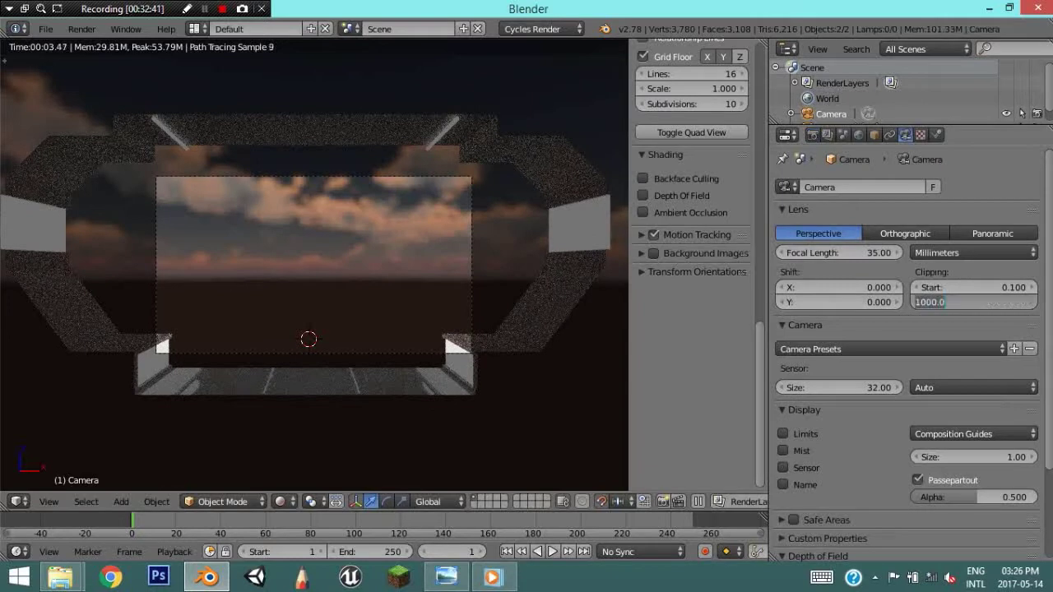
pyautogui.write('100000')
pyautogui.press('Return')
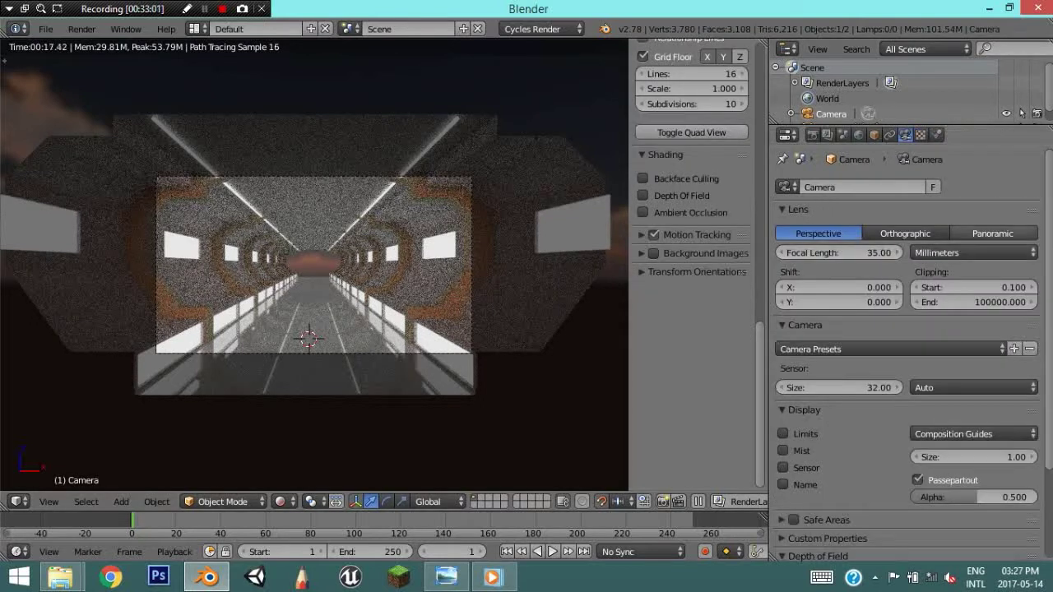
pyautogui.click(812, 135)
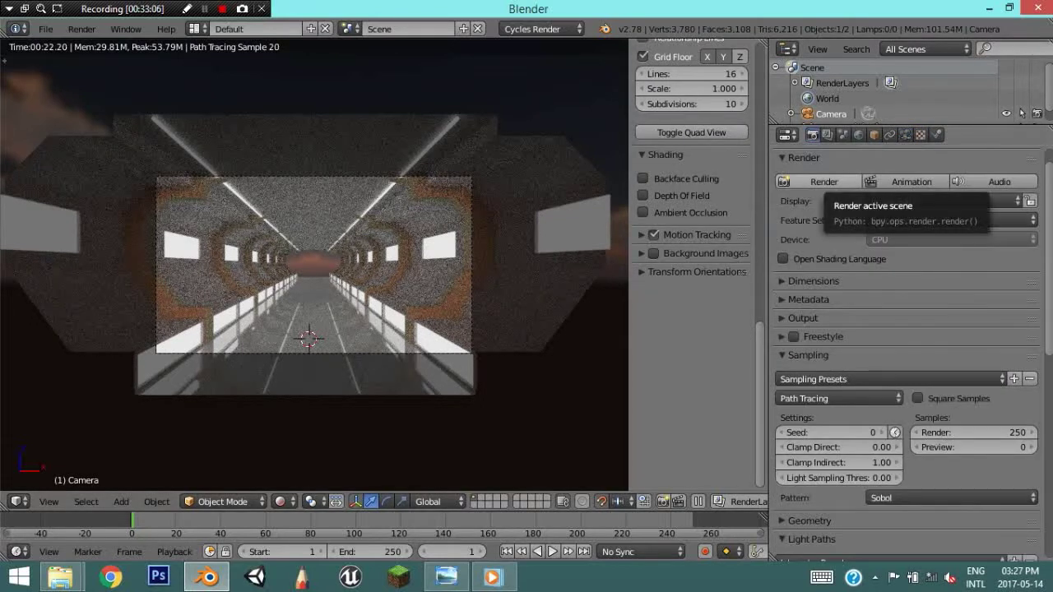
pyautogui.click(822, 181)
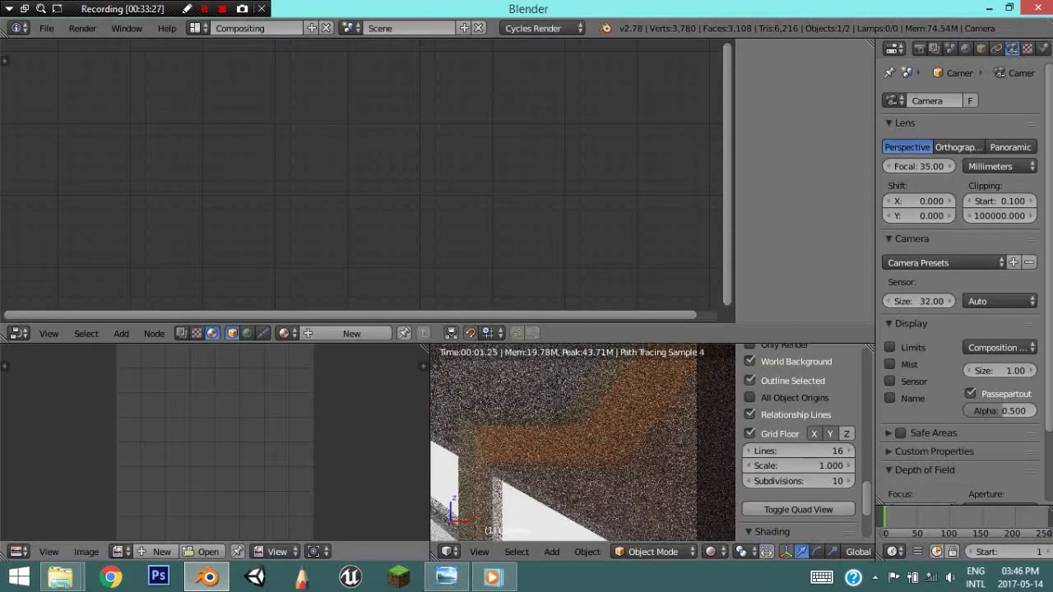
# Switch the node editor from texture nodes to the compositing node tree and frame its nodes
pyautogui.scroll(-3, 362, 173)
pyautogui.click(196, 334)
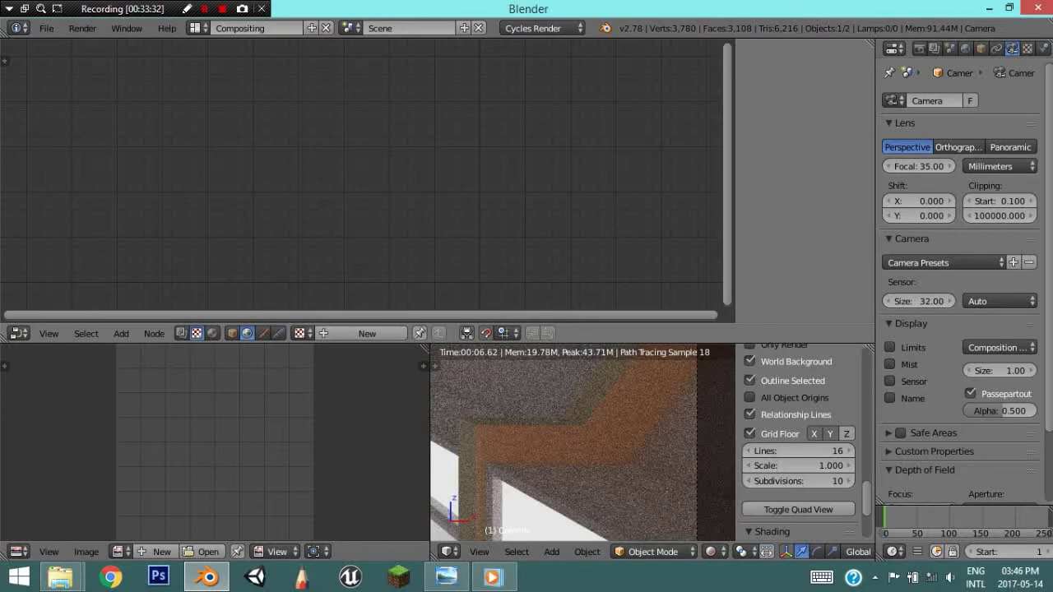
pyautogui.click(181, 333)
pyautogui.click(196, 334)
pyautogui.click(181, 333)
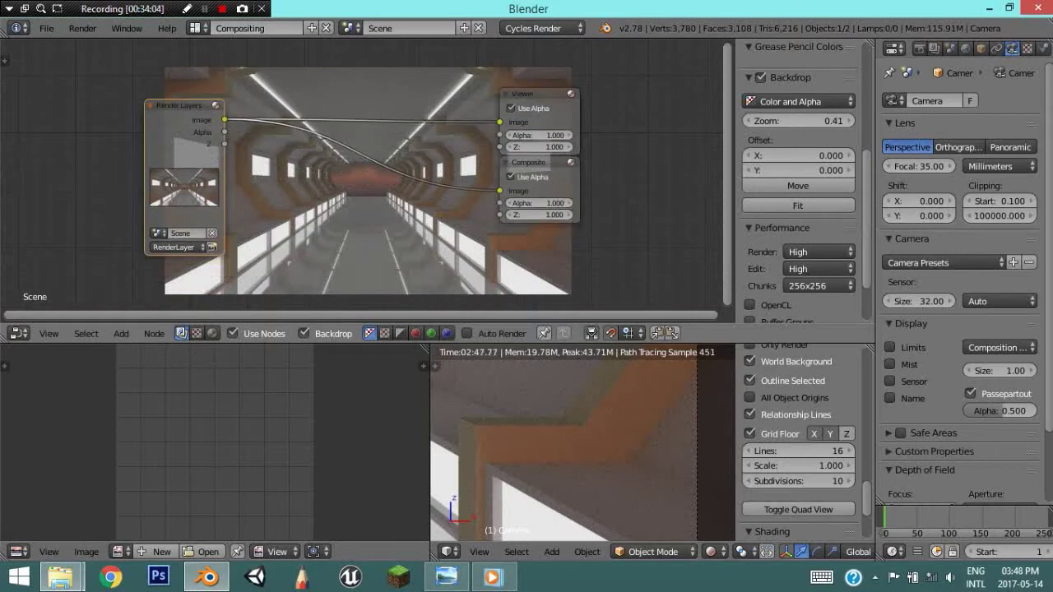
pyautogui.scroll(-2, 362, 197)
pyautogui.moveTo(247, 198); pyautogui.dragTo(346, 197, button='middle')
pyautogui.scroll(-2, 362, 198)
pyautogui.scroll(1, 246, 230)
pyautogui.scroll(1, 246, 230)
# Insert an Alpha Over node into the image link and feed the render into its second image
pyautogui.hotkey('shift', 'a')
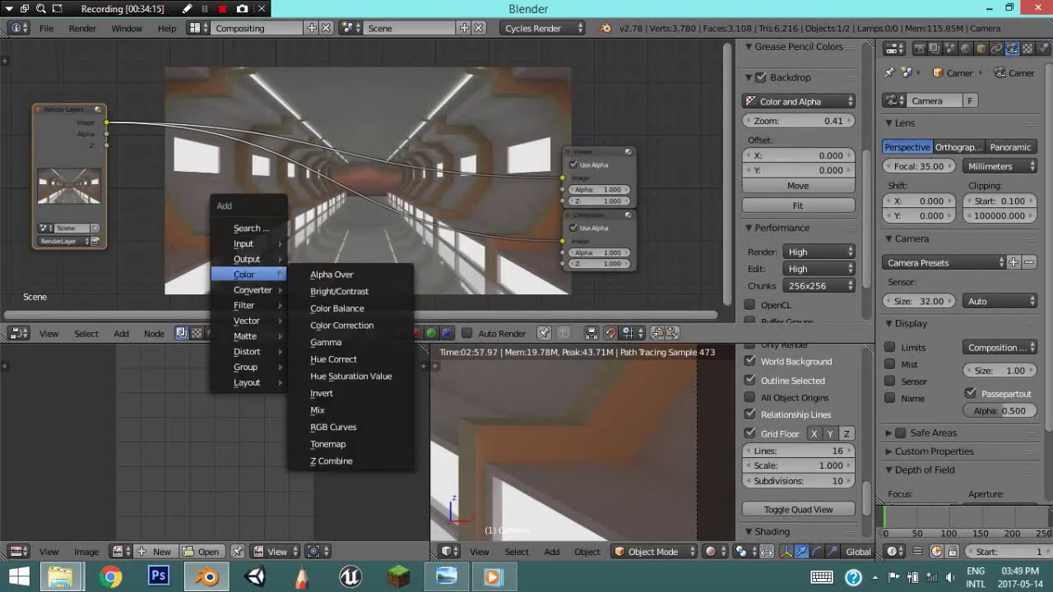
pyautogui.click(331, 274)
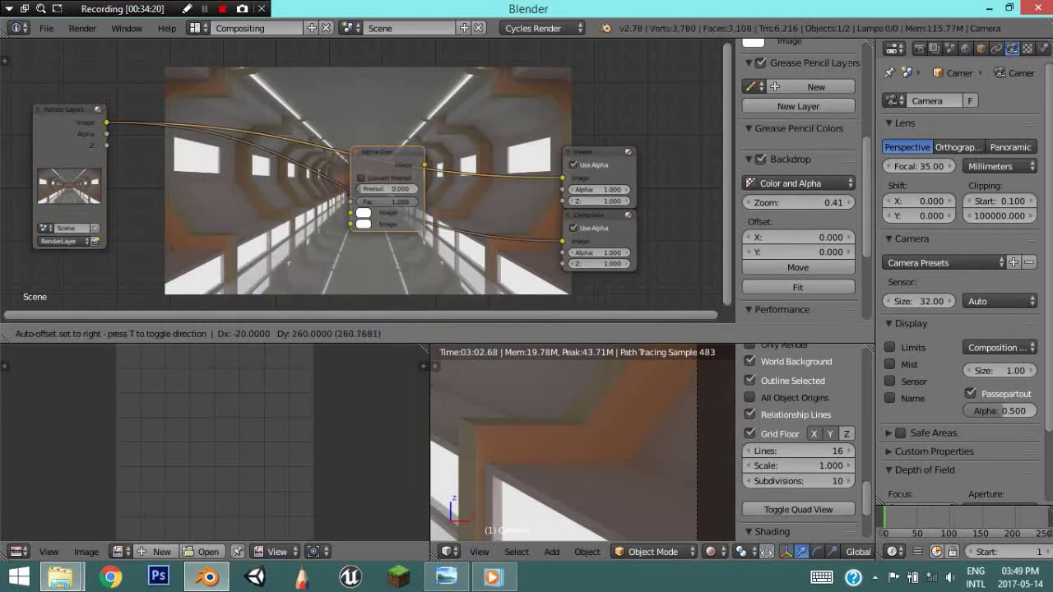
pyautogui.click(387, 189)
pyautogui.moveTo(106, 122); pyautogui.dragTo(351, 224)
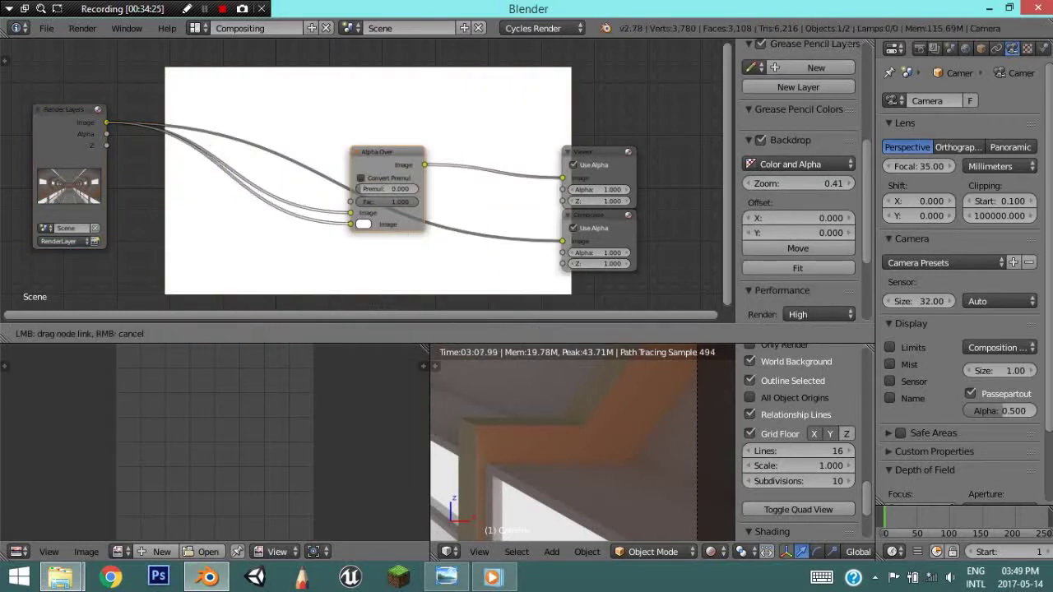
pyautogui.scroll(2, 352, 224)
pyautogui.scroll(2, 352, 224)
# Try Convert Premul, factor 0.464 and premul 0.145 on Alpha Over, then delete the node
pyautogui.click(361, 183)
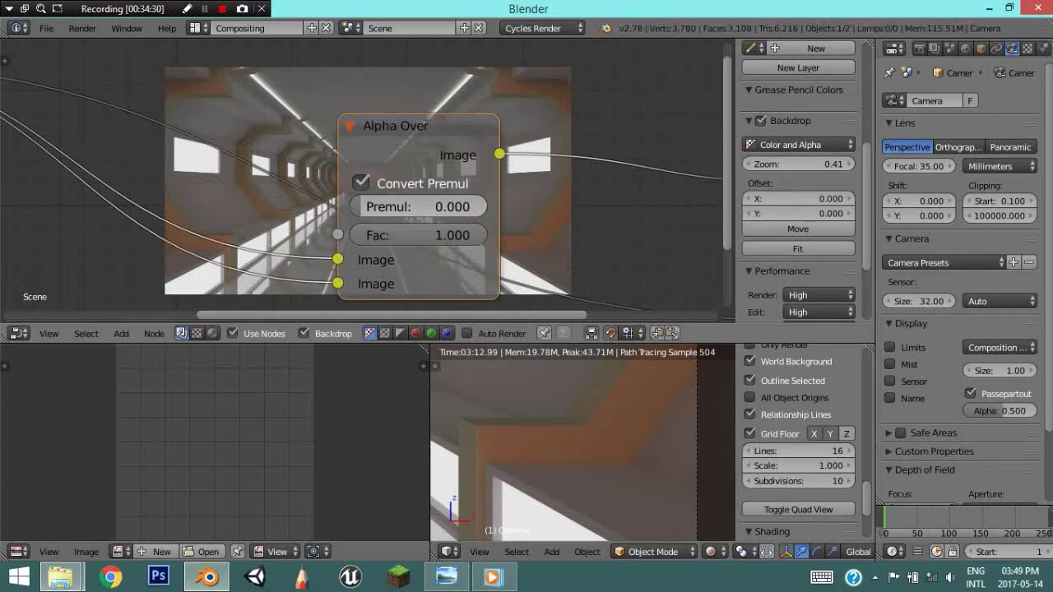
pyautogui.moveTo(444, 235); pyautogui.dragTo(371, 235)
pyautogui.moveTo(418, 206); pyautogui.dragTo(438, 206)
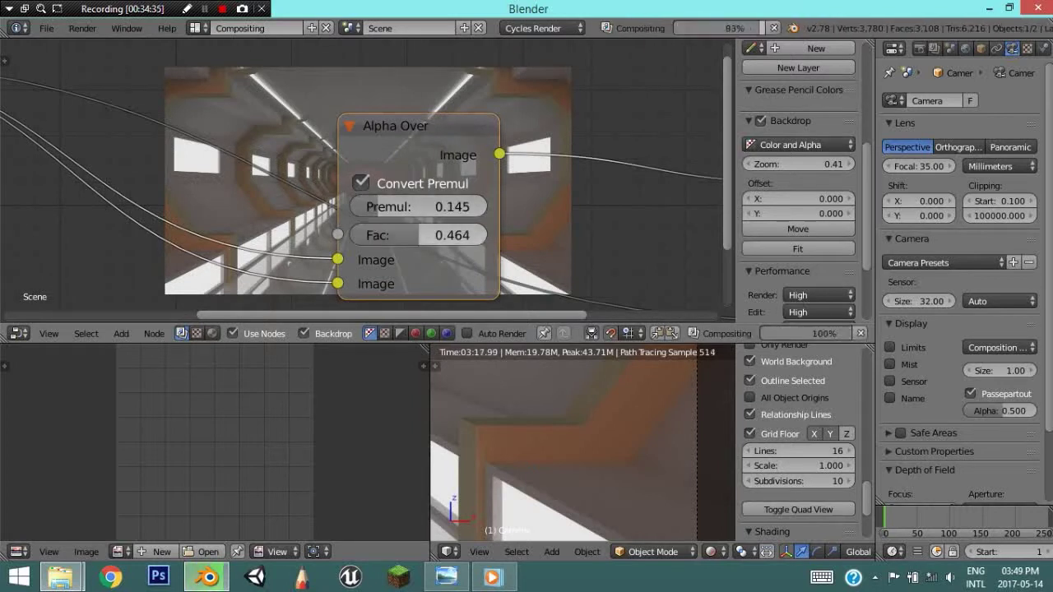
pyautogui.scroll(-5, 798, 181)
pyautogui.hotkey('ctrl', 'x')
pyautogui.scroll(-3, 362, 181)
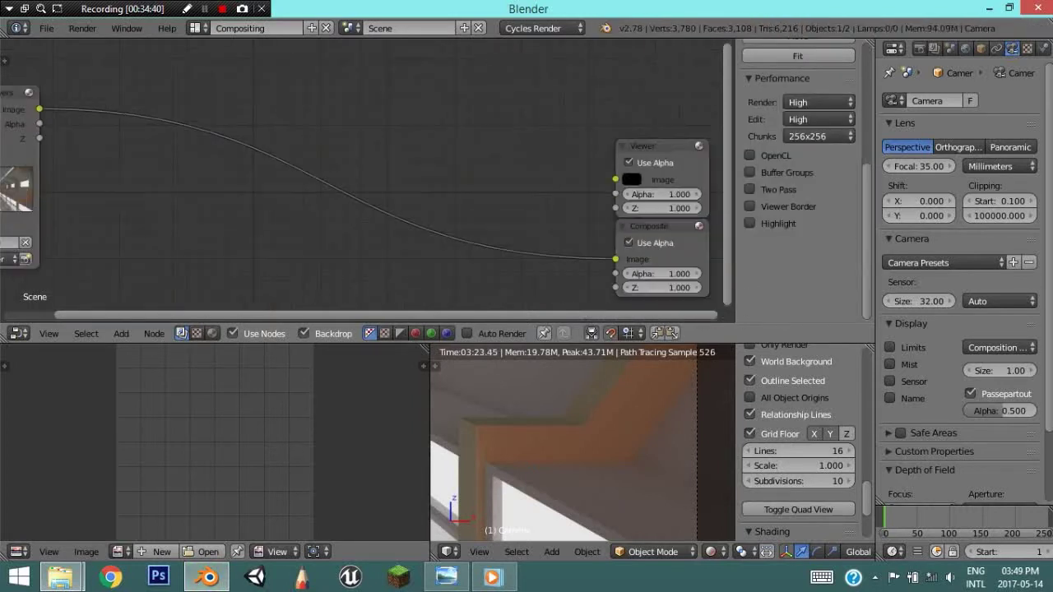
pyautogui.hotkey('shift', 'a')
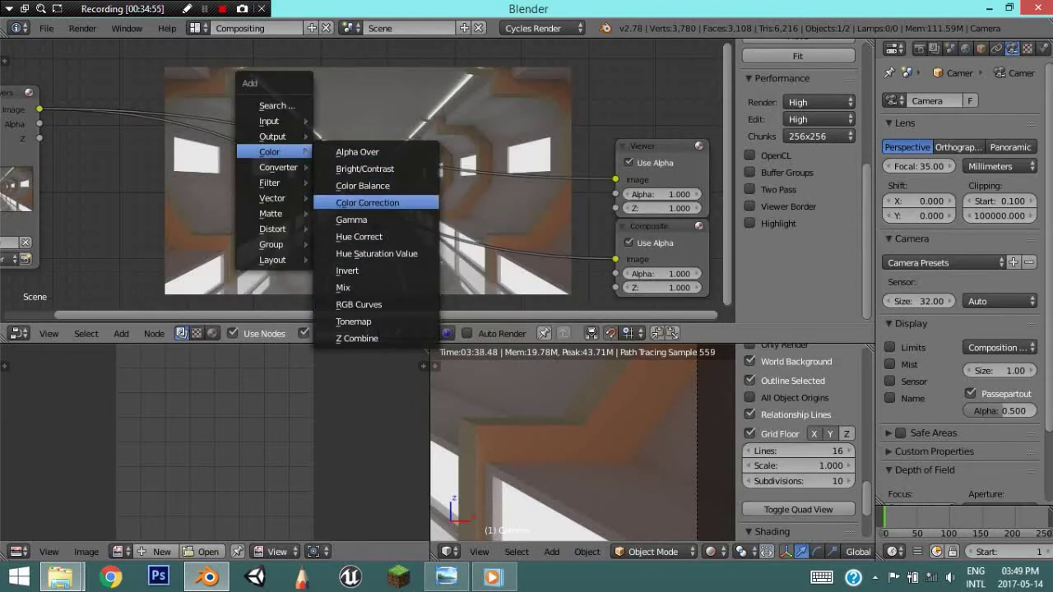
# Insert a Color Correction node into the image link and lower its master gamma to about 0.91
pyautogui.click(367, 203)
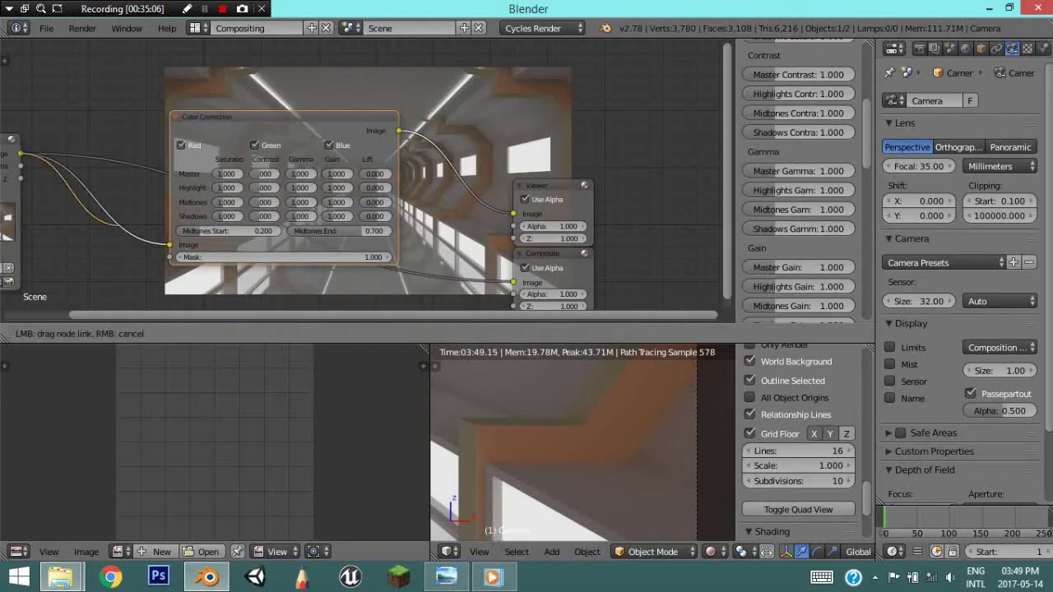
pyautogui.click(358, 168)
pyautogui.scroll(1, 358, 169)
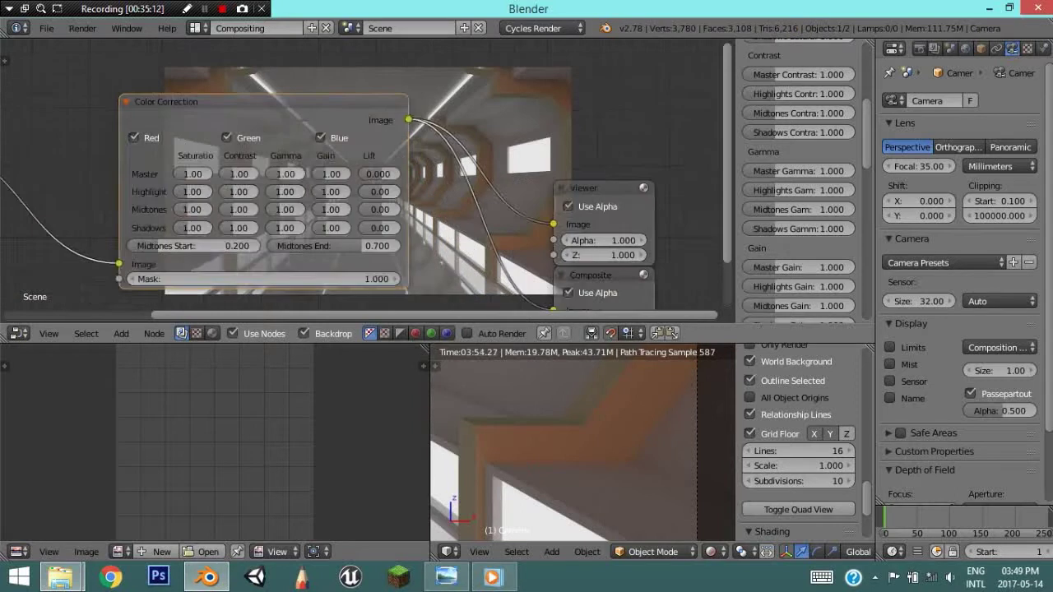
pyautogui.moveTo(359, 169); pyautogui.dragTo(426, 234, button='middle')
pyautogui.moveTo(353, 240); pyautogui.dragTo(342, 239)
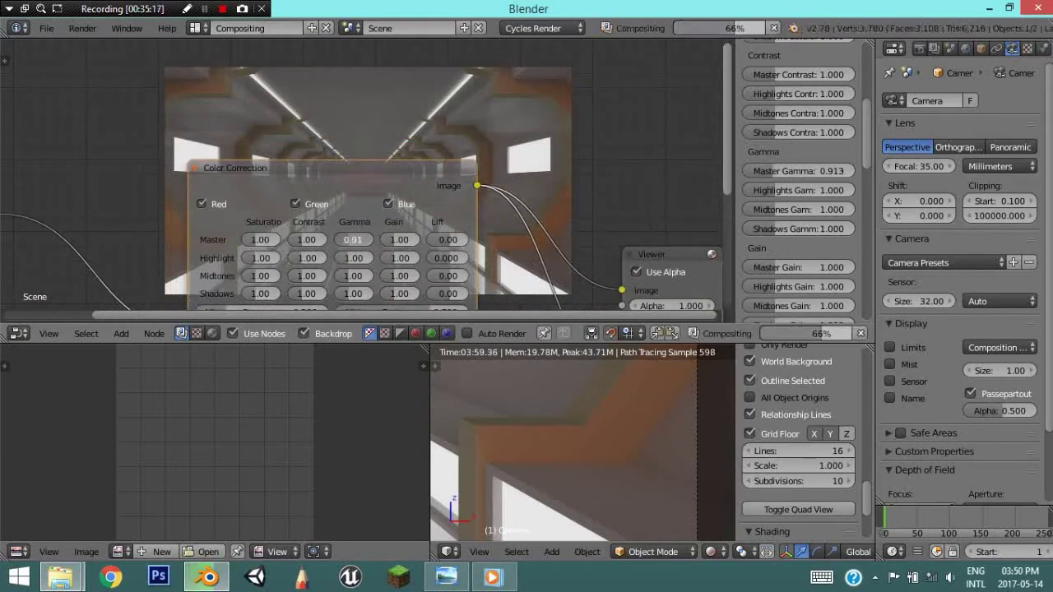
pyautogui.moveTo(341, 240); pyautogui.dragTo(524, 169, button='middle')
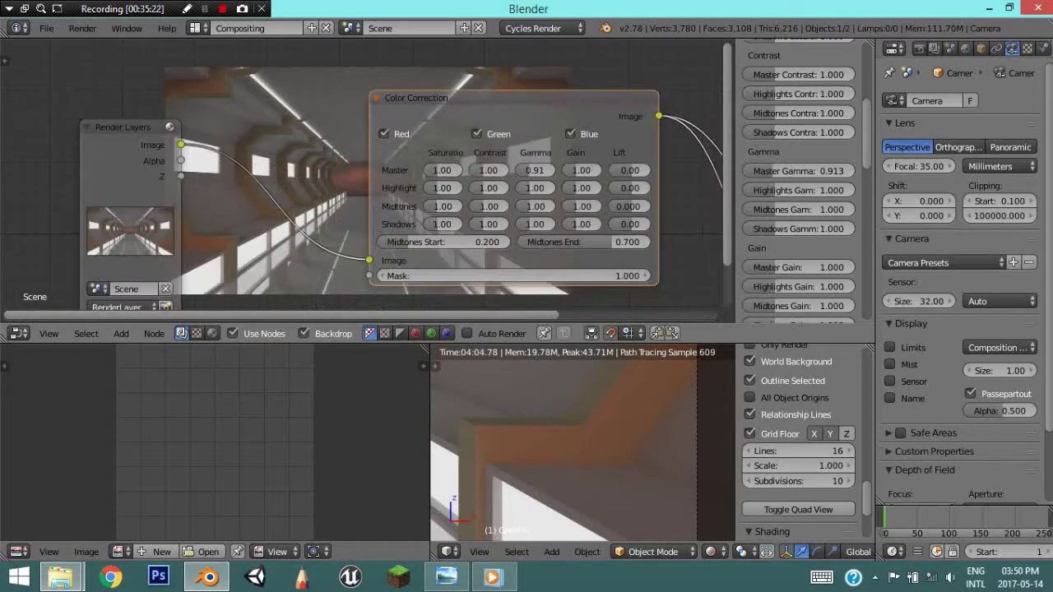
# Set shadows contrast to 1.30, shadows gamma to 1.20 and shadows gain to 1.50
pyautogui.moveTo(488, 224); pyautogui.dragTo(534, 223)
pyautogui.write('1.3')
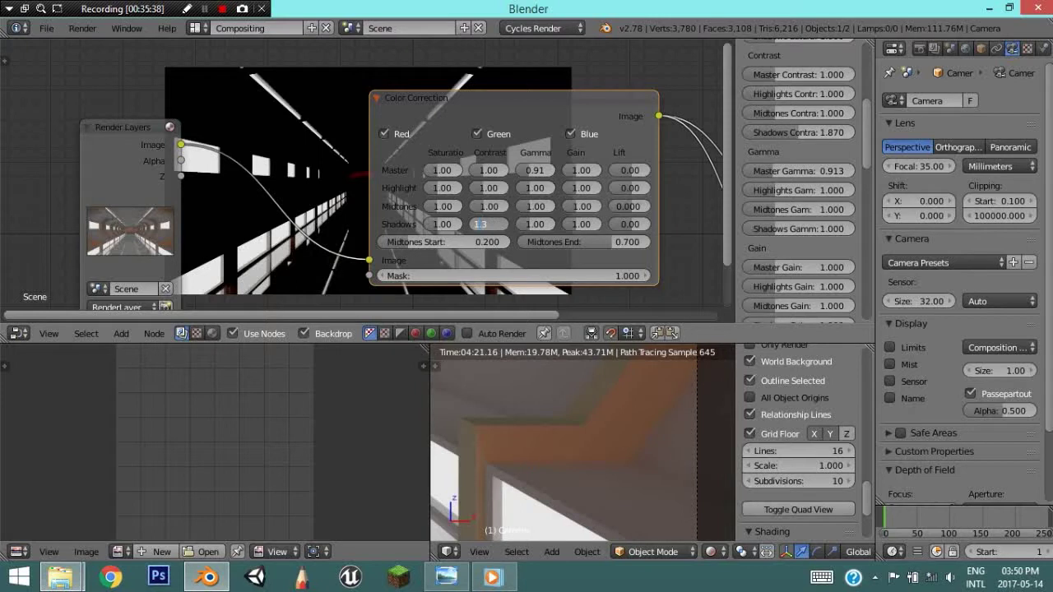
pyautogui.press('Return')
pyautogui.moveTo(488, 224); pyautogui.dragTo(487, 293, button='middle')
pyautogui.write('1.')
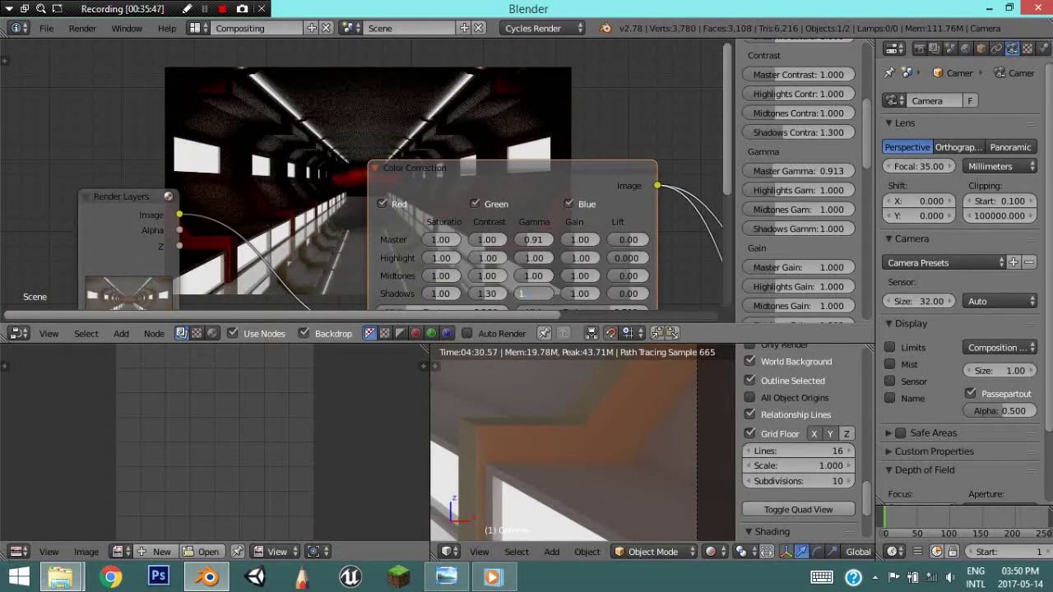
pyautogui.write('2')
pyautogui.press('Return')
pyautogui.moveTo(534, 294)
pyautogui.mouseDown(button='middle')
pyautogui.moveTo(459, 276)
pyautogui.moveTo(232, 273)
pyautogui.mouseUp(button='middle')
pyautogui.press('Return')
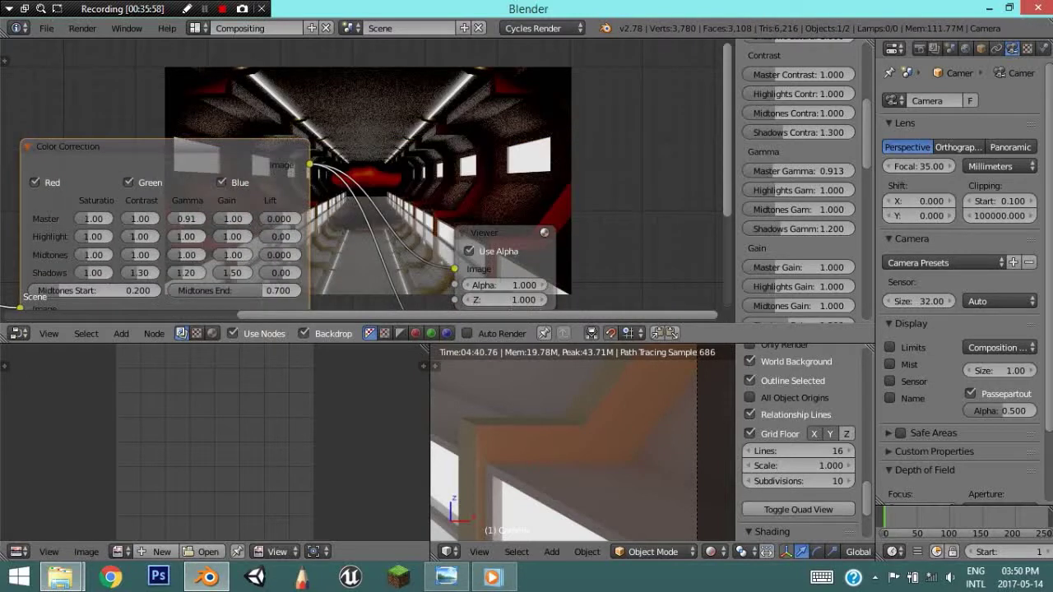
# Set midtones end to 1.000, shadows saturation to 1.20 and shadows lift to 0.20
pyautogui.write('1')
pyautogui.press('Return')
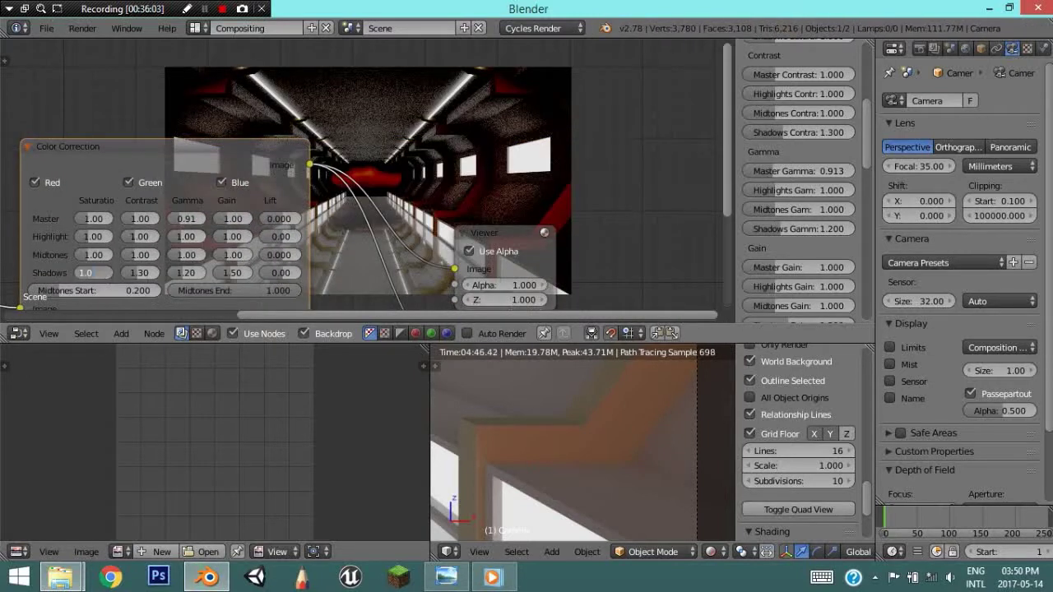
pyautogui.write('1.2')
pyautogui.press('Return')
pyautogui.moveTo(90, 272); pyautogui.dragTo(91, 280, button='middle')
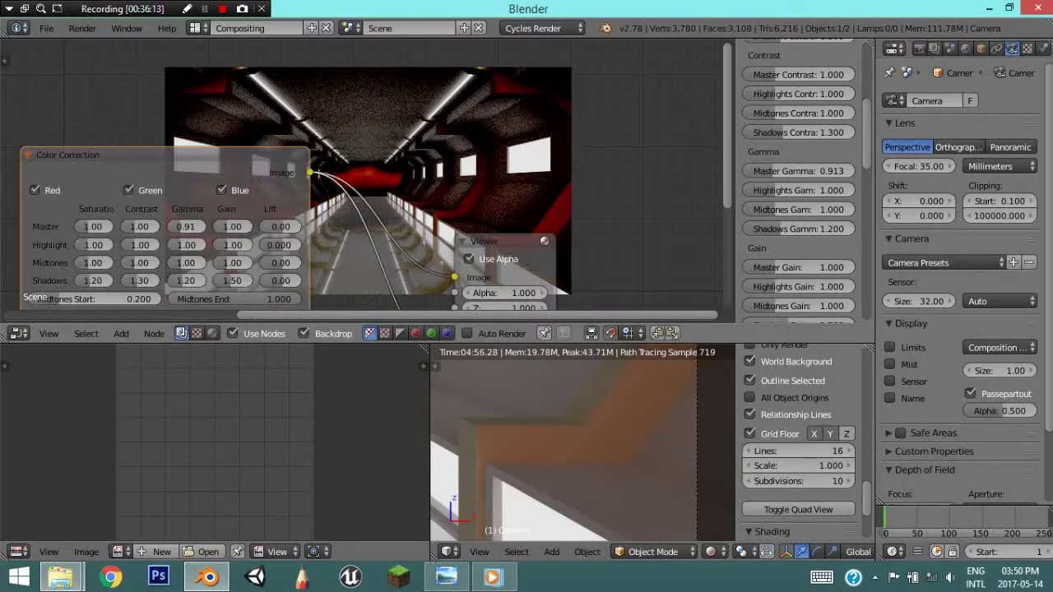
pyautogui.press('Tab')
pyautogui.write('1.2')
pyautogui.press('Return')
pyautogui.write('.2')
pyautogui.press('Return')
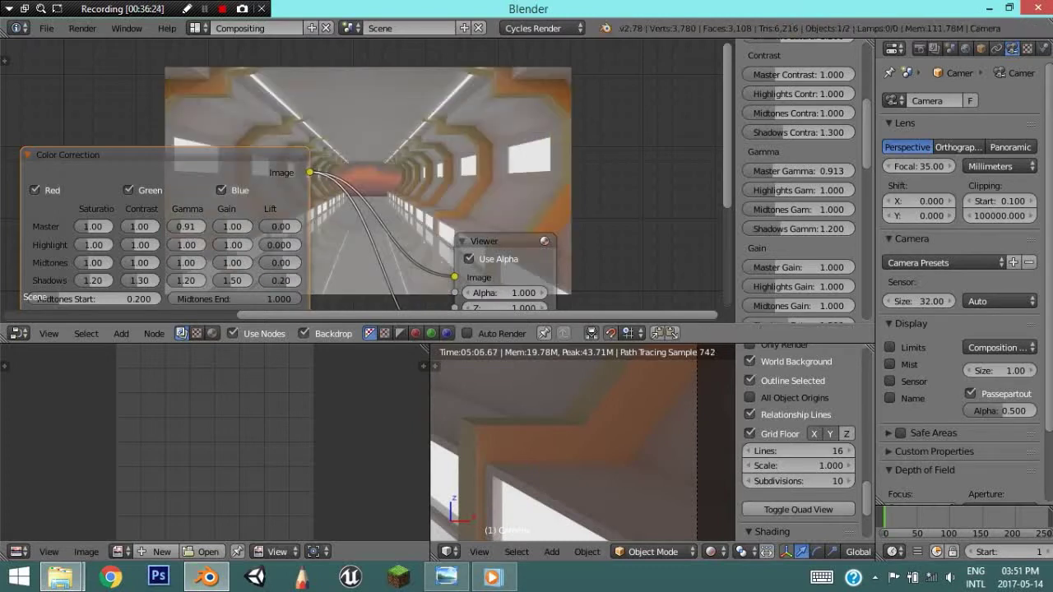
pyautogui.press('Return')
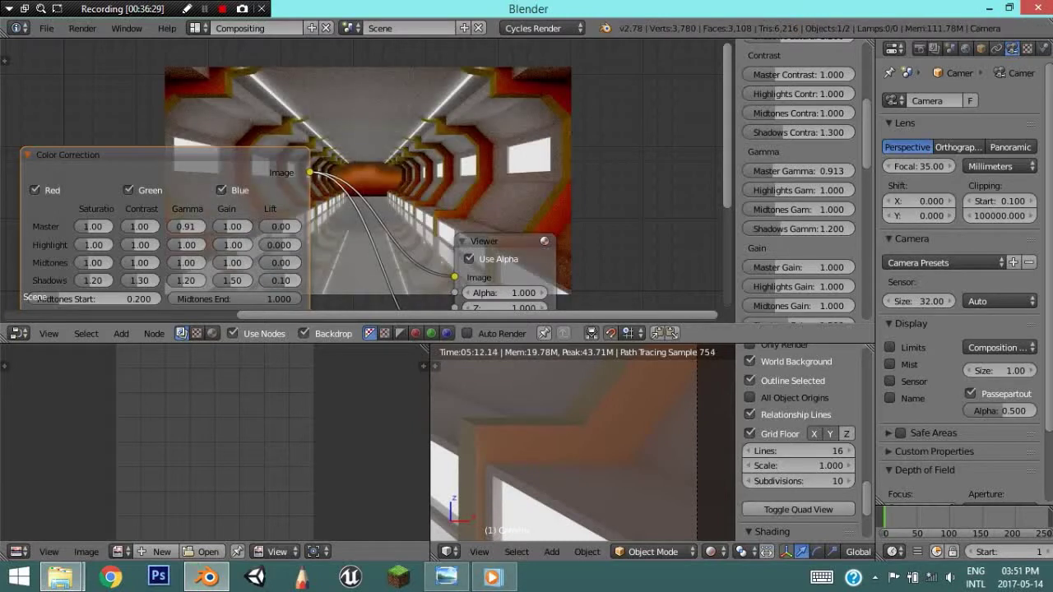
pyautogui.moveTo(272, 279); pyautogui.dragTo(197, 342, button='middle')
pyautogui.moveTo(246, 247); pyautogui.dragTo(354, 142, button='middle')
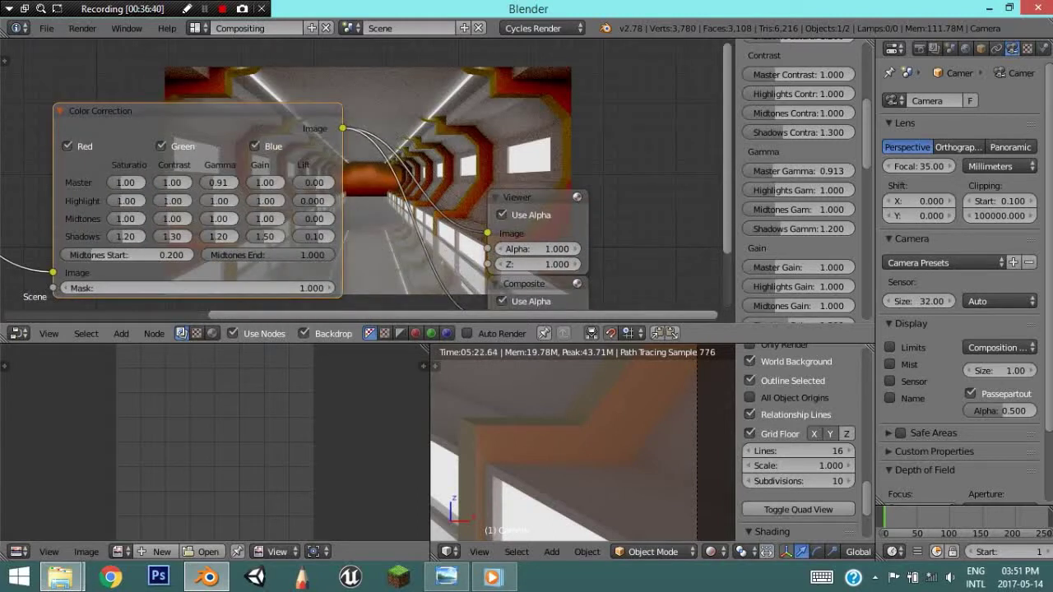
# Set Highlight and Midtones Saturation to 1.20 and Master Saturation to 0.50
pyautogui.click(125, 201)
pyautogui.write('1.2')
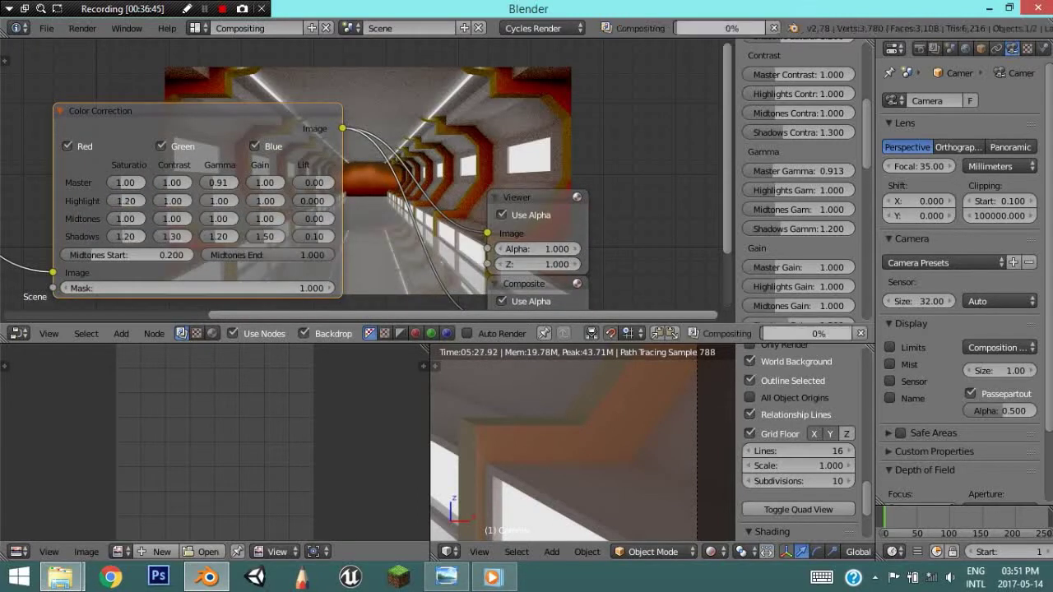
pyautogui.moveTo(125, 219); pyautogui.dragTo(36, 244, button='middle')
pyautogui.click(36, 244)
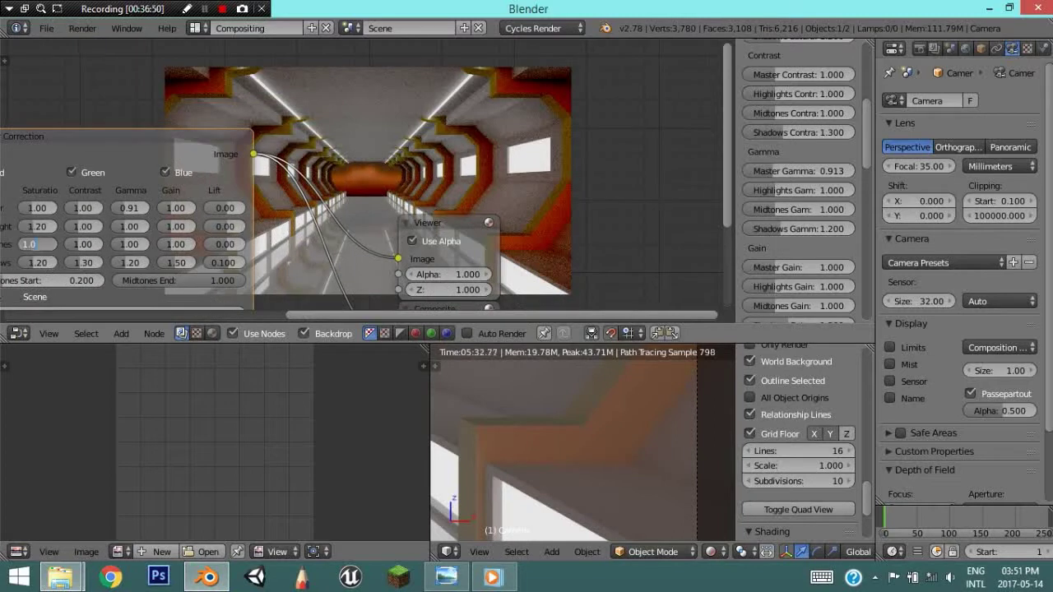
pyautogui.write('1.2')
pyautogui.press('Return')
pyautogui.write('1.2')
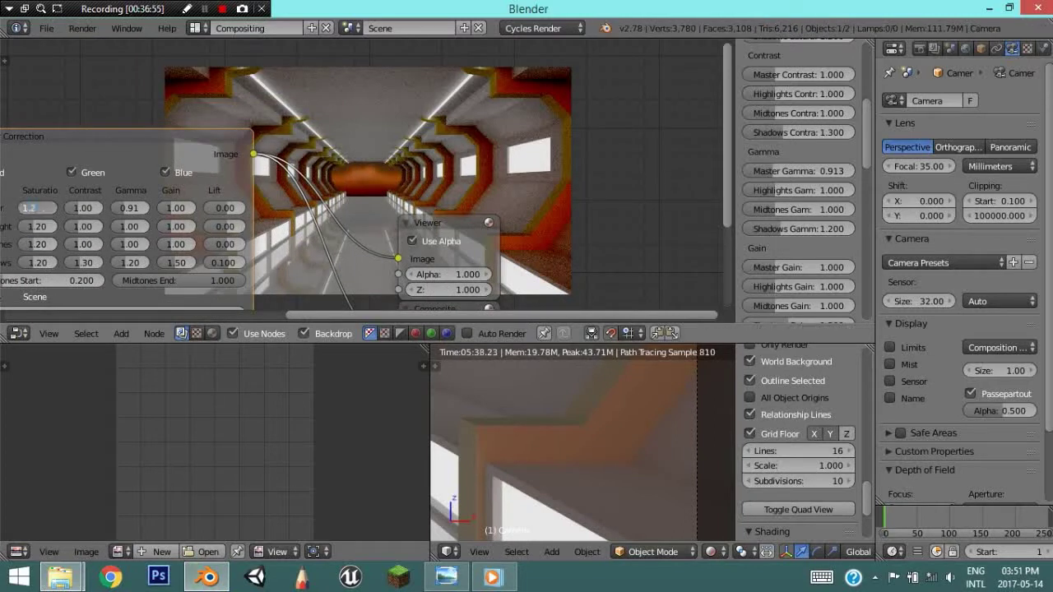
pyautogui.press('Return')
pyautogui.write('0.5')
pyautogui.press('Return')
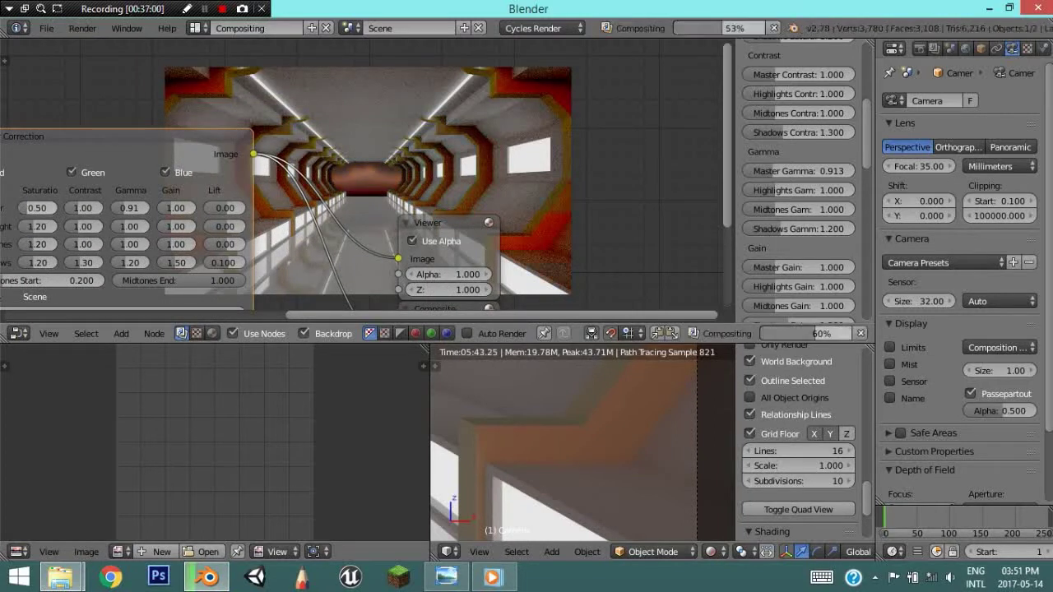
# Try Master Contrast values 0.2, 0.8 and 1.2, settling on 1.10
pyautogui.moveTo(82, 239); pyautogui.dragTo(100, 241, button='middle')
pyautogui.click(101, 210)
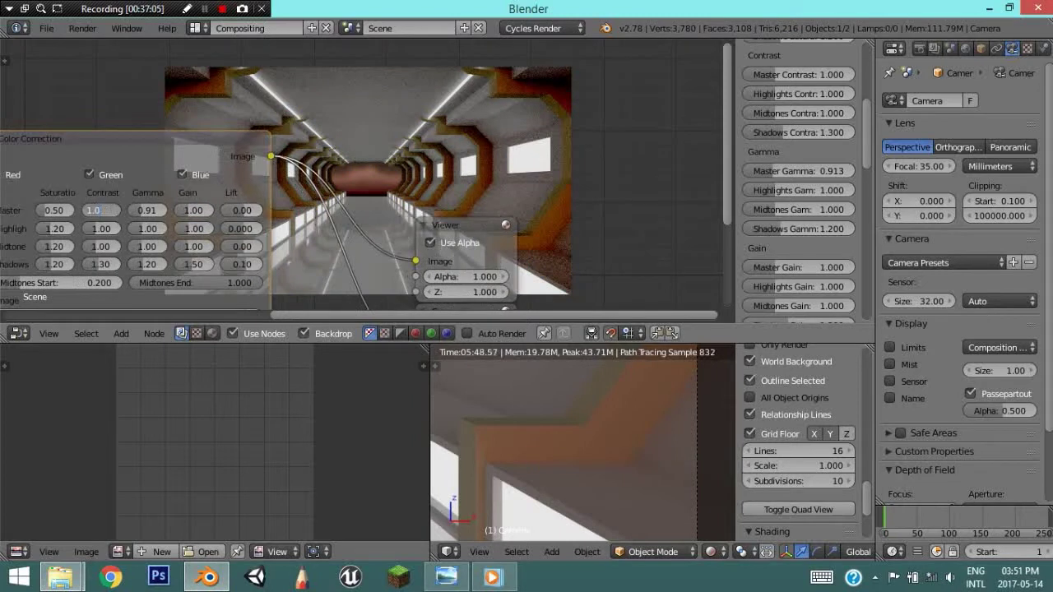
pyautogui.write('1.0')
pyautogui.press('Return')
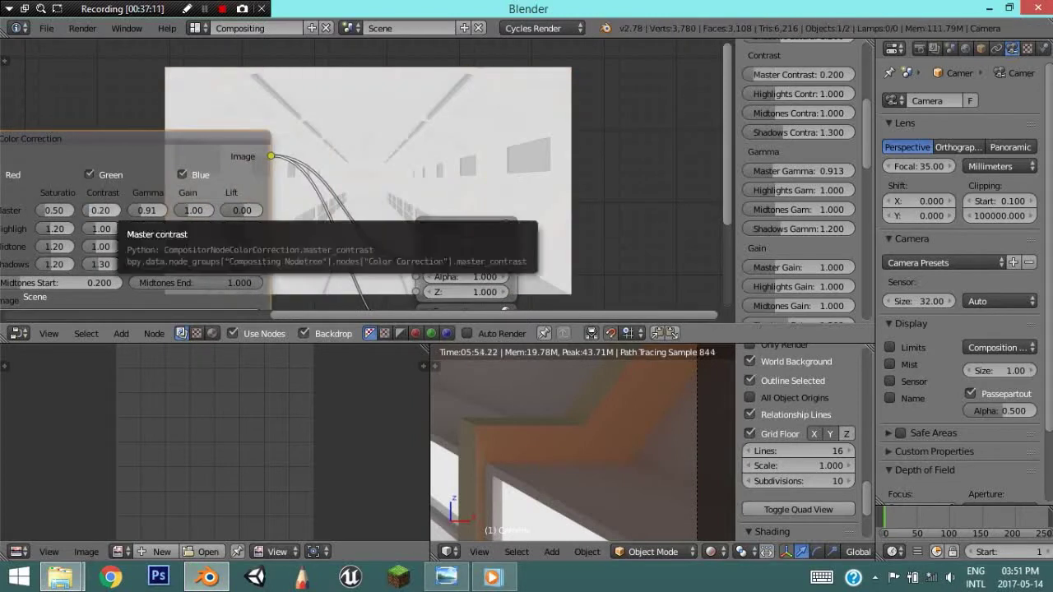
pyautogui.write('0.8')
pyautogui.press('Return')
pyautogui.click(101, 210)
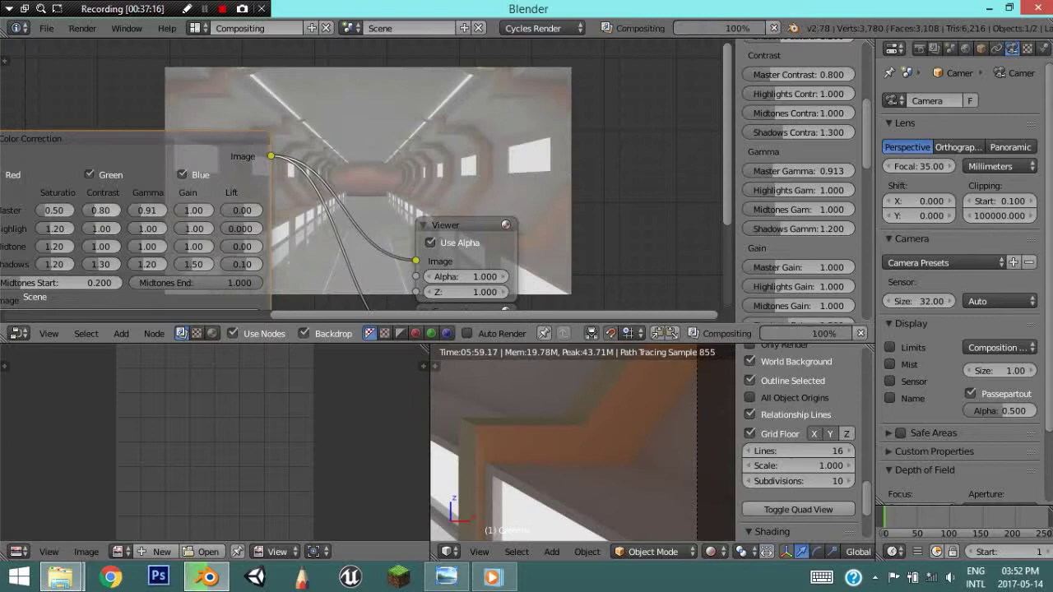
pyautogui.press('Return')
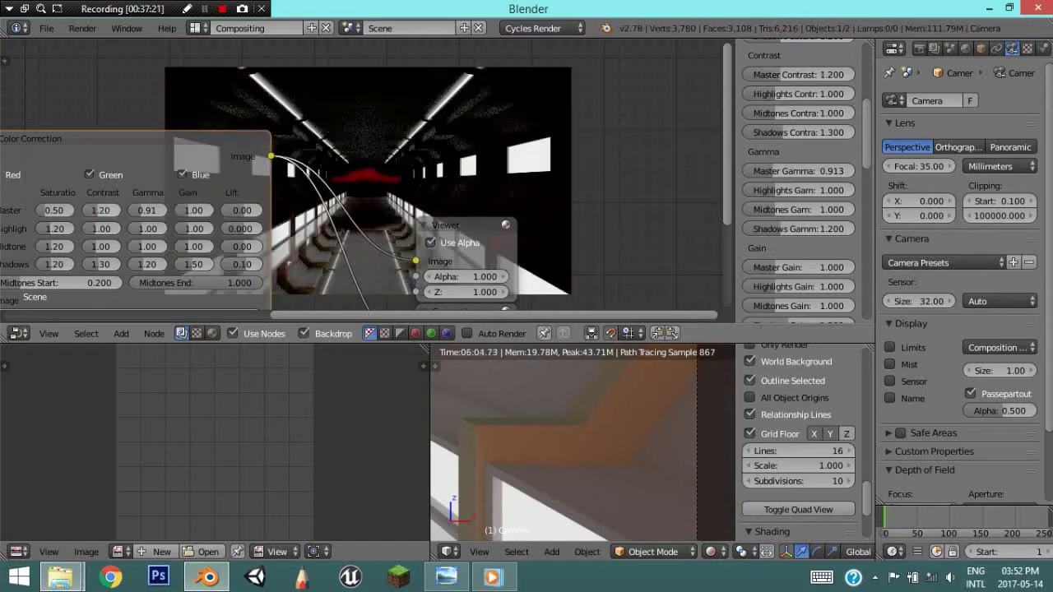
pyautogui.write('.1')
pyautogui.press('Return')
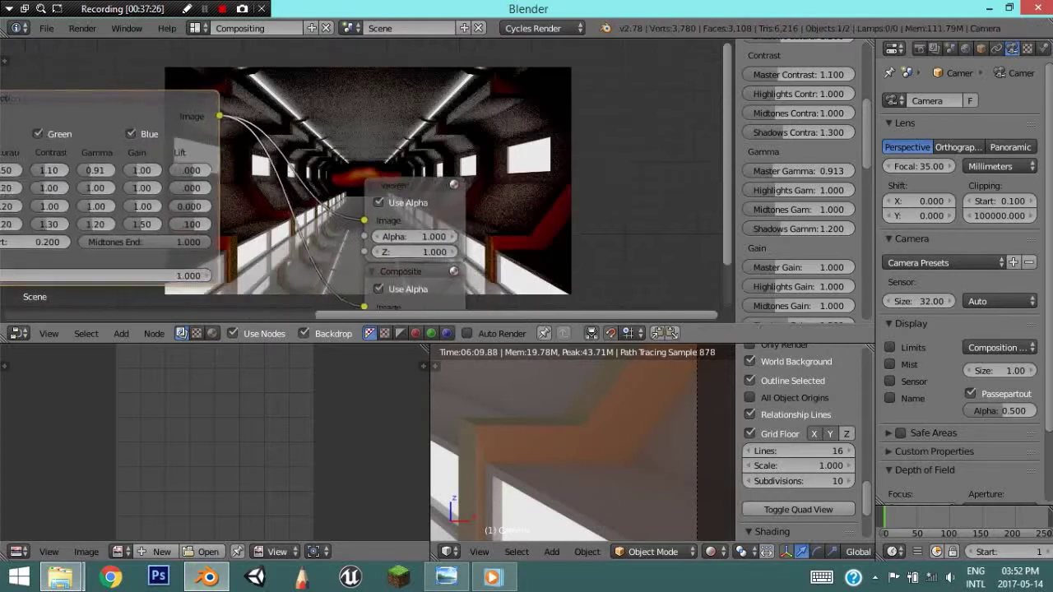
pyautogui.scroll(-5, 802, 165)
pyautogui.hotkey('shift', 'a')
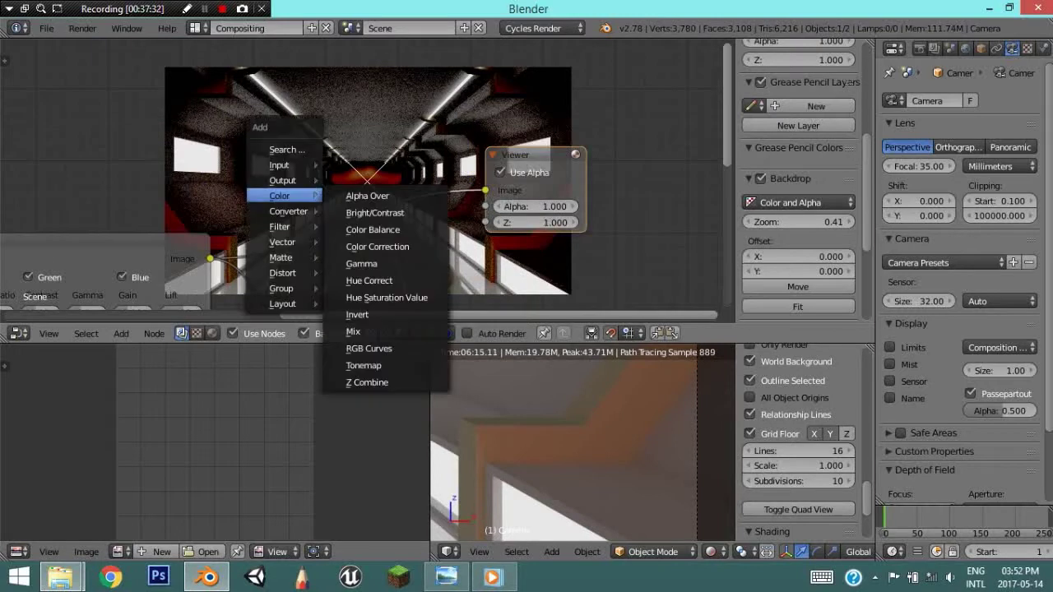
# Insert a Mix color node on the link before the Viewer and position it
pyautogui.click(353, 332)
pyautogui.click(371, 160)
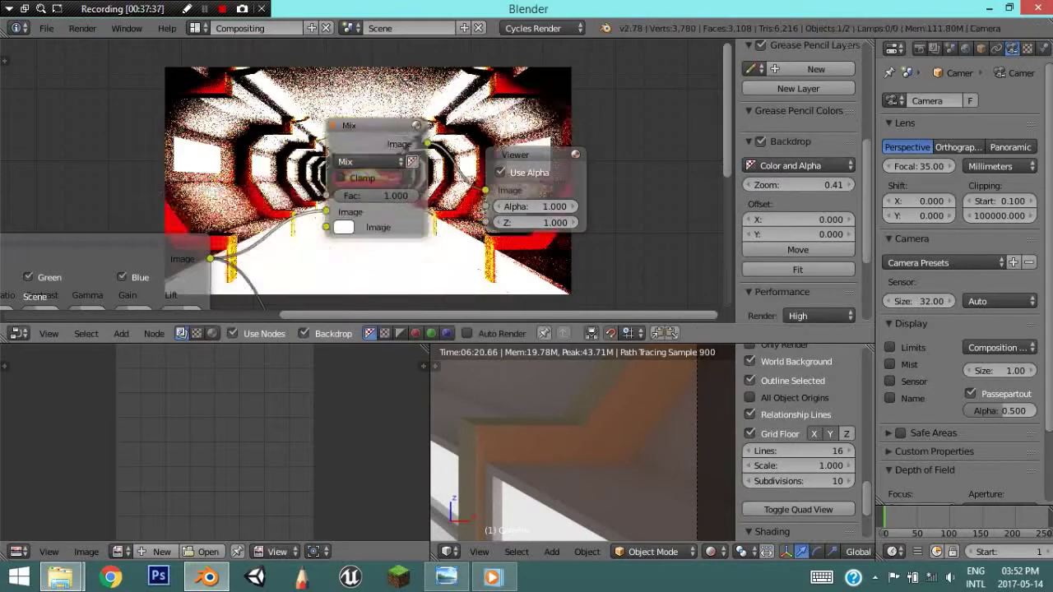
pyautogui.scroll(-2, 494, 165)
pyautogui.moveTo(515, 157); pyautogui.dragTo(493, 157)
pyautogui.scroll(2, 362, 181)
pyautogui.moveTo(280, 284); pyautogui.dragTo(239, 284)
pyautogui.moveTo(263, 214)
pyautogui.mouseDown()
pyautogui.moveTo(287, 163)
pyautogui.moveTo(135, 184)
pyautogui.mouseUp()
# Switch the Mix blend type from Add to Multiply and raise its factor to 1.000
pyautogui.click(294, 199)
pyautogui.click(280, 225)
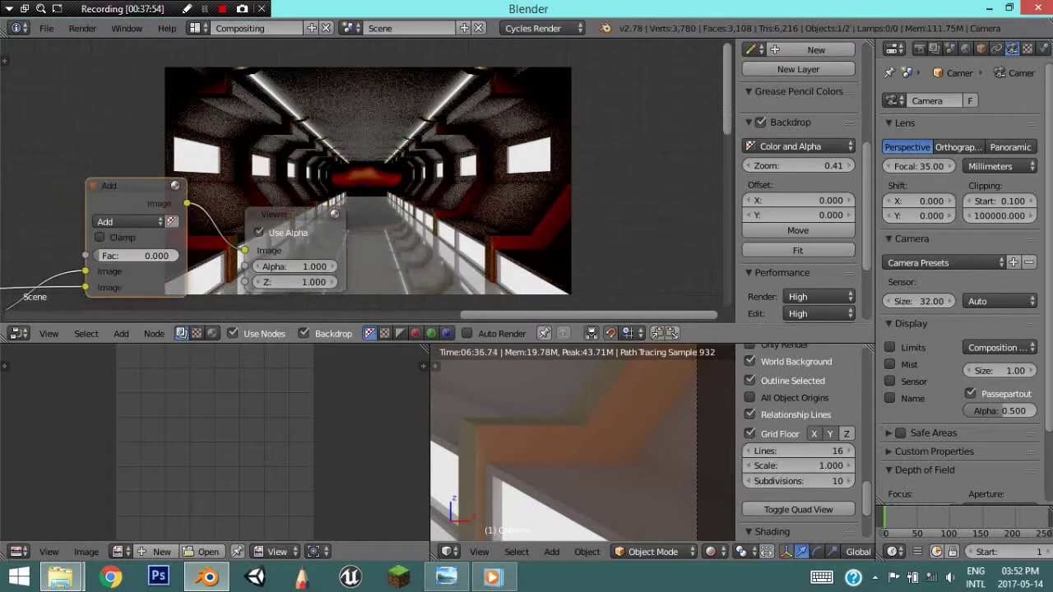
pyautogui.click(132, 220)
pyautogui.click(131, 269)
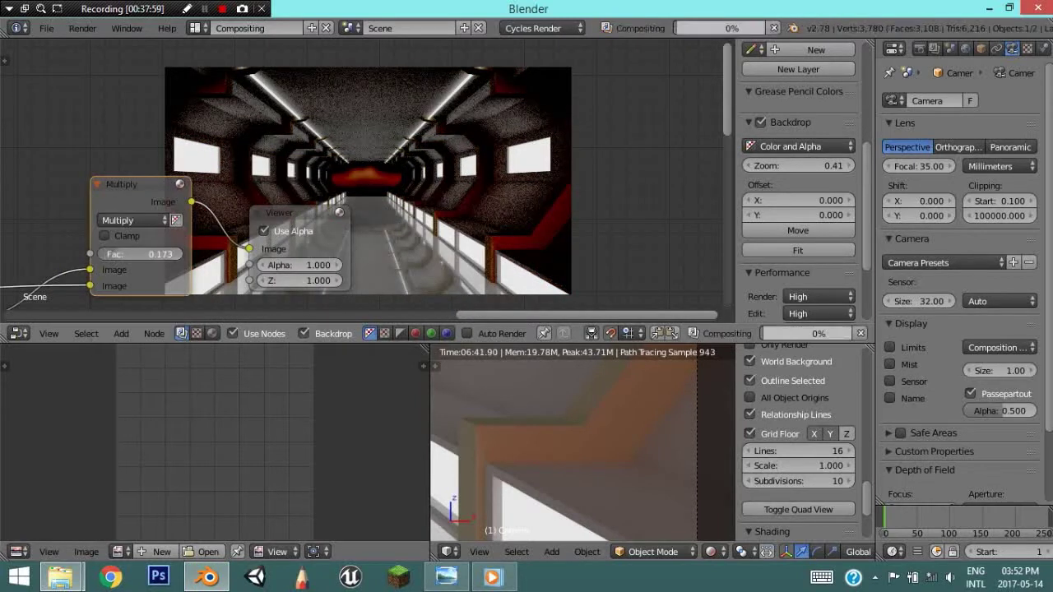
pyautogui.moveTo(137, 255); pyautogui.dragTo(214, 254)
pyautogui.moveTo(362, 247); pyautogui.dragTo(323, 280, button='middle')
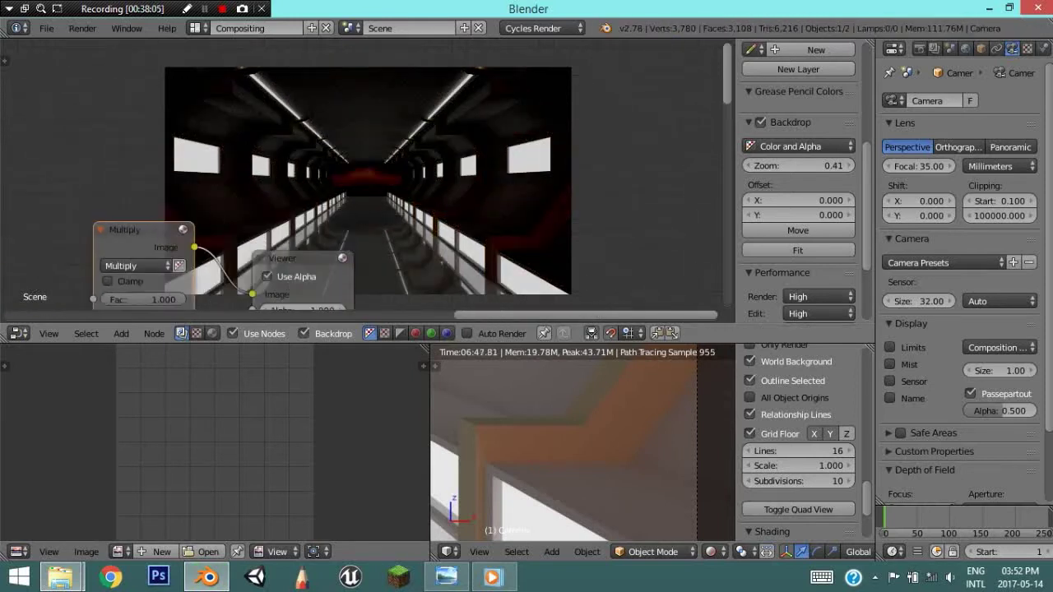
pyautogui.scroll(-2, 362, 247)
pyautogui.scroll(3, 362, 189)
pyautogui.moveTo(362, 189); pyautogui.dragTo(411, 189, button='middle')
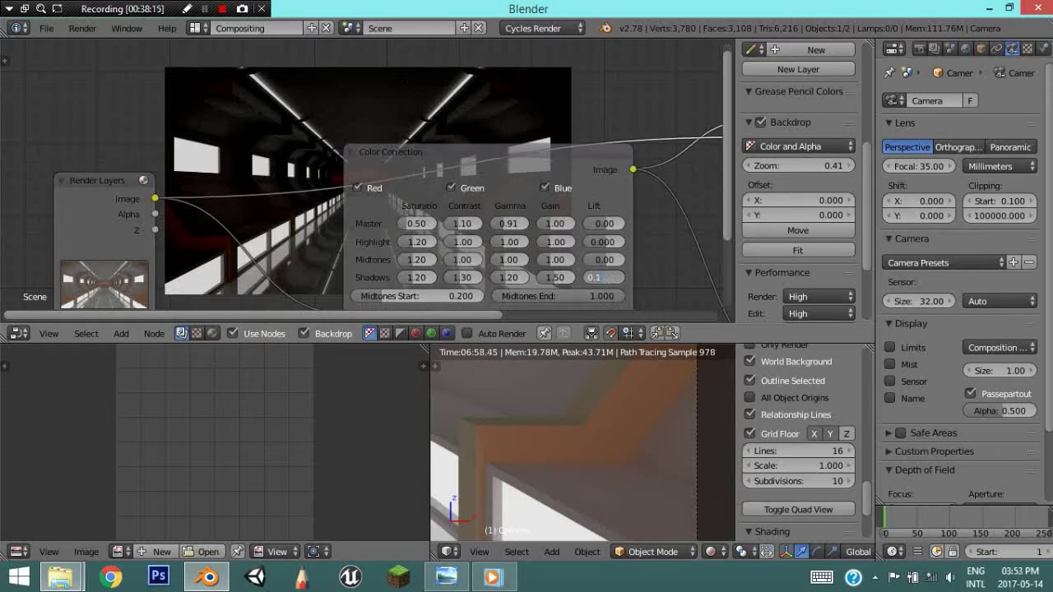
# Set Shadows Lift to 0.1, Highlight Gain to 0.80 and Highlight Gamma to 0.70
pyautogui.write('-0.1')
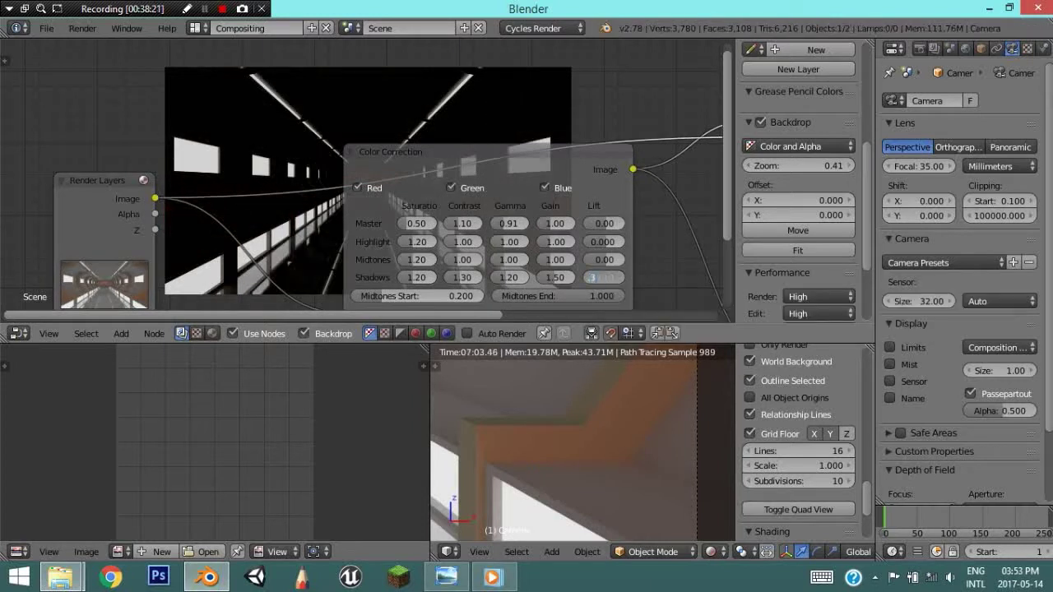
pyautogui.press('Return')
pyautogui.moveTo(411, 205)
pyautogui.mouseDown(button='middle')
pyautogui.moveTo(435, 271)
pyautogui.moveTo(410, 218)
pyautogui.mouseUp(button='middle')
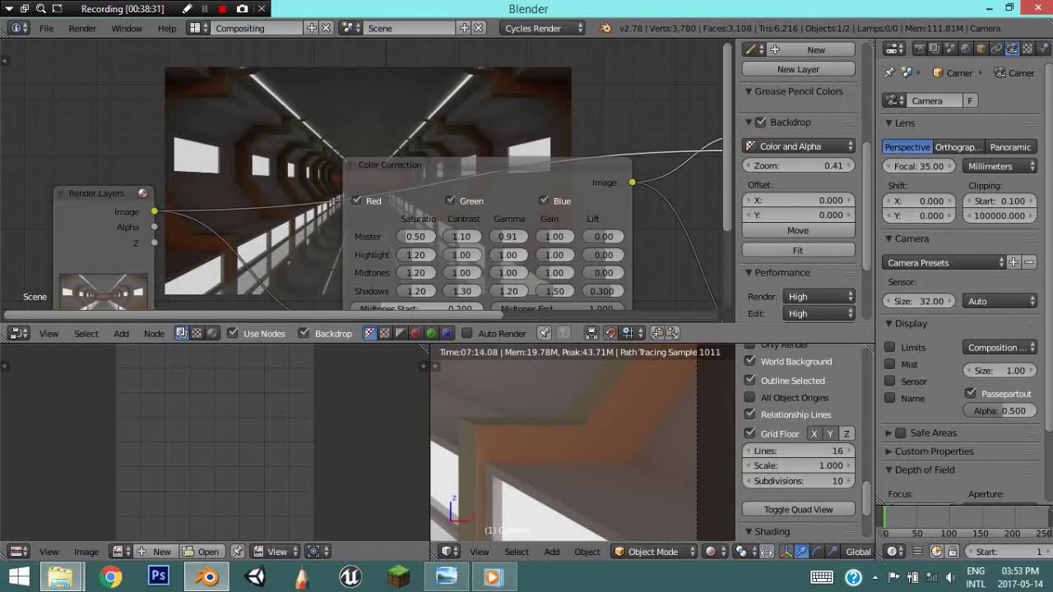
pyautogui.click(547, 255)
pyautogui.write('1.0')
pyautogui.press('Return')
pyautogui.moveTo(508, 255)
pyautogui.mouseDown(button='middle')
pyautogui.moveTo(464, 274)
pyautogui.moveTo(665, 259)
pyautogui.mouseUp(button='middle')
pyautogui.click(465, 274)
pyautogui.write('0.7')
pyautogui.press('Return')
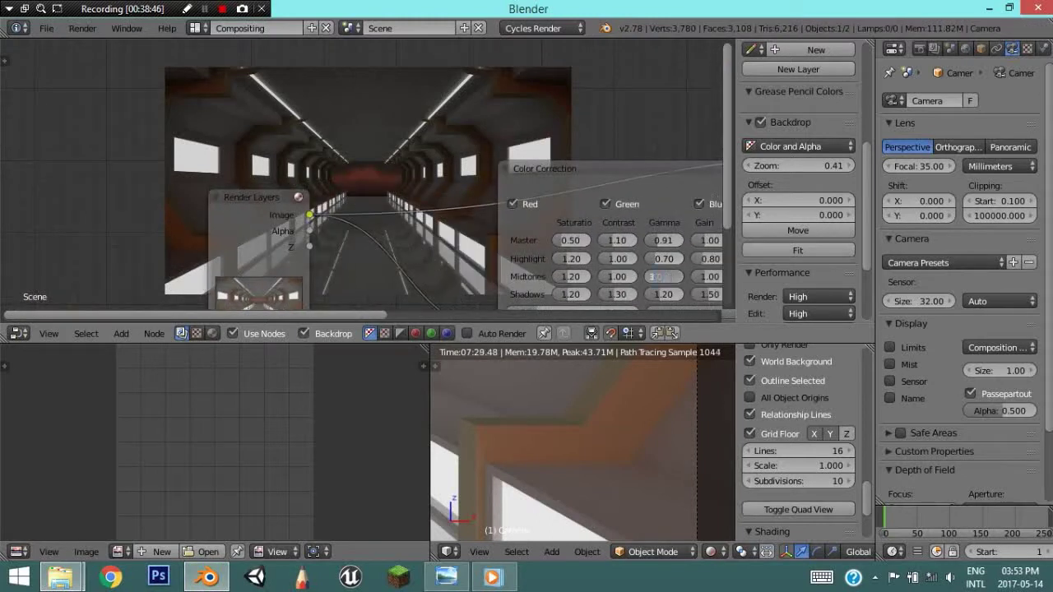
# Try Midtones Gamma values 4.00, 2.00, 0.20 and 0.50, ending at 1.50, and reset Highlight Gamma
pyautogui.press('Return')
pyautogui.write('2')
pyautogui.press('Return')
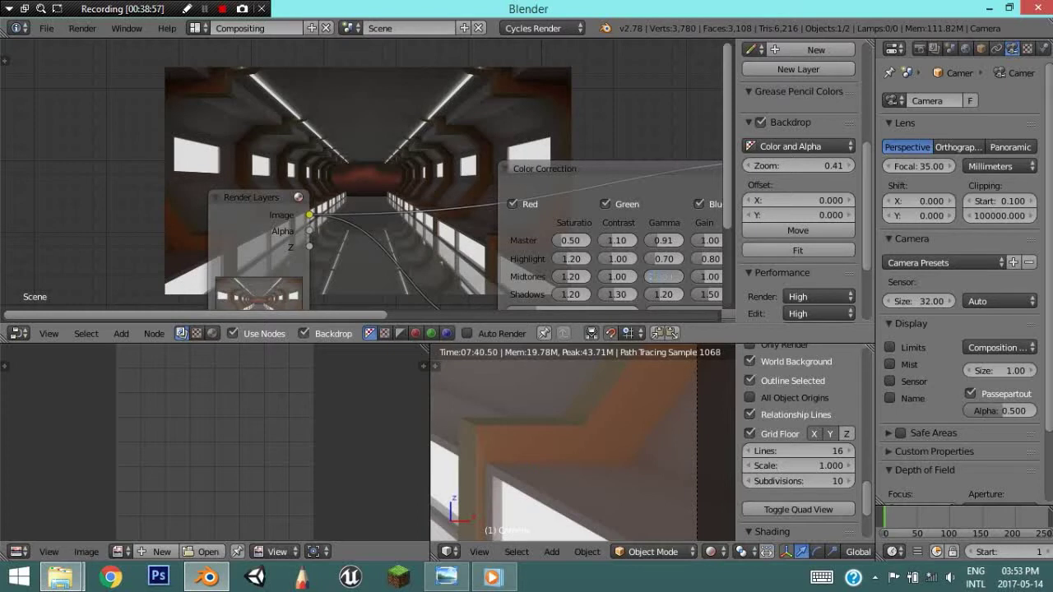
pyautogui.write('0.2')
pyautogui.press('Return')
pyautogui.moveTo(663, 276); pyautogui.dragTo(620, 287, button='middle')
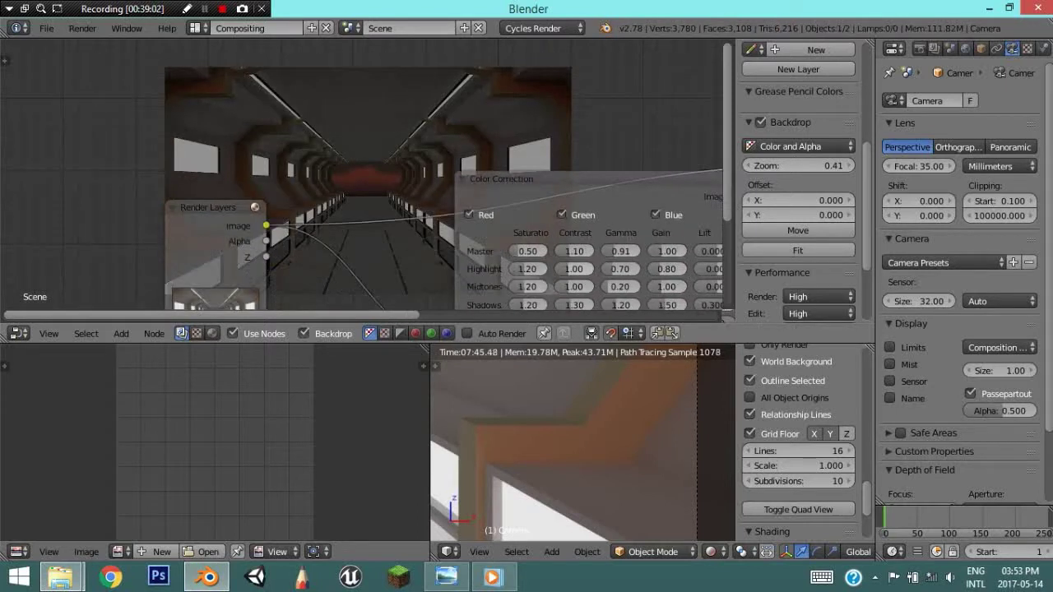
pyautogui.write('0.5')
pyautogui.press('Return')
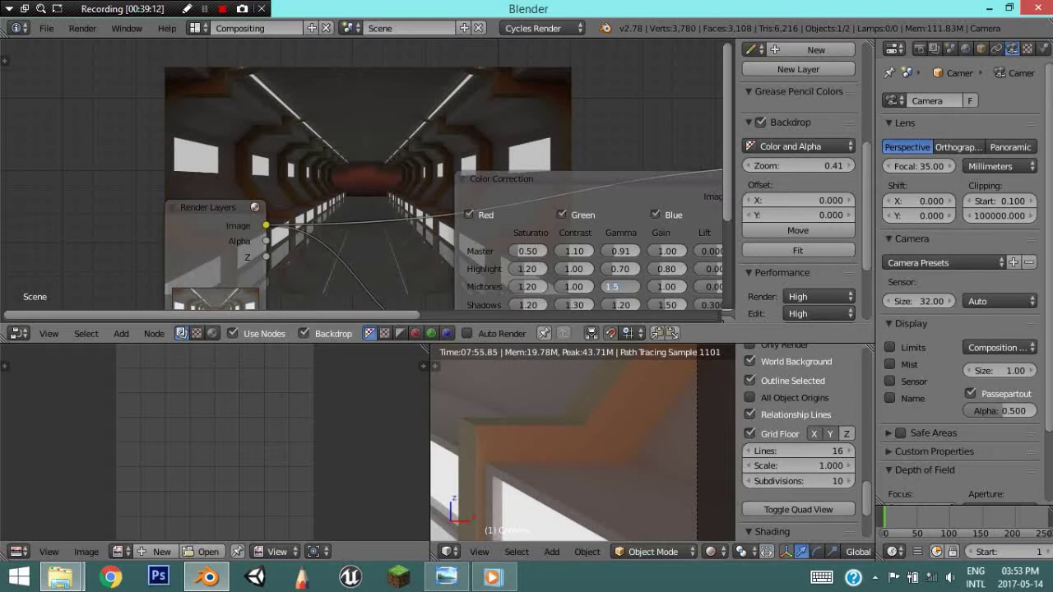
pyautogui.write('.5')
pyautogui.press('Return')
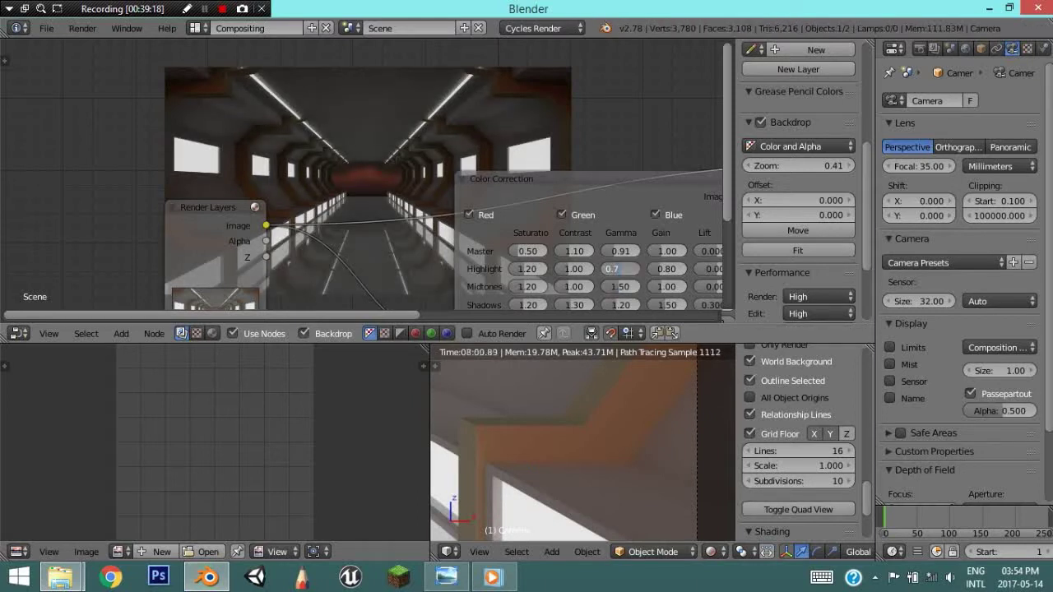
pyautogui.press('Escape')
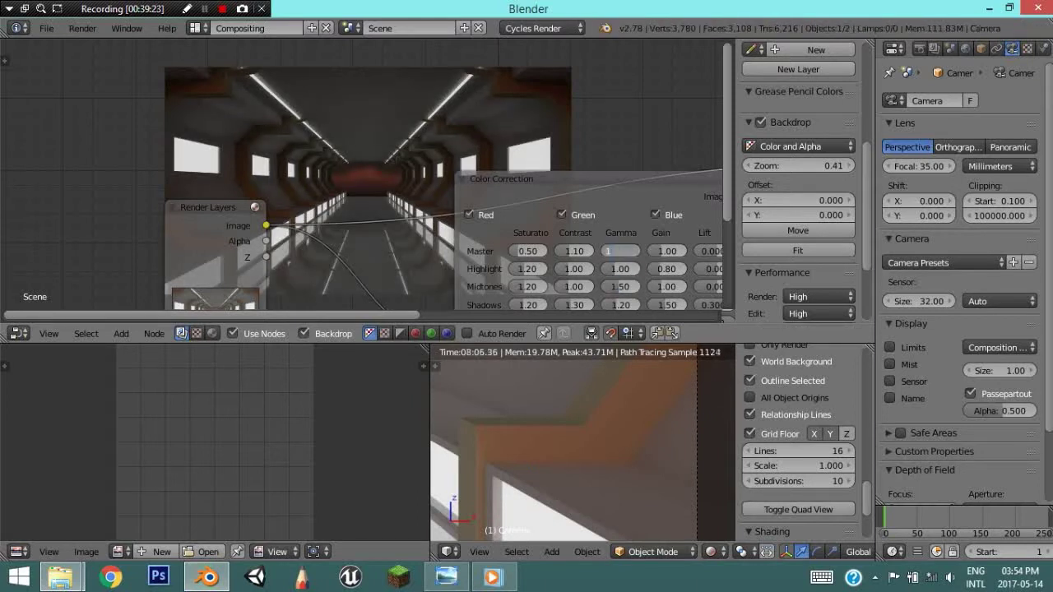
# Set Master Gamma, Highlight Gamma and Highlight Contrast to 2.00, Master Lift 0.5, then shift the node left
pyautogui.write('2')
pyautogui.press('Return')
pyautogui.hotkey('ctrl', 'v')
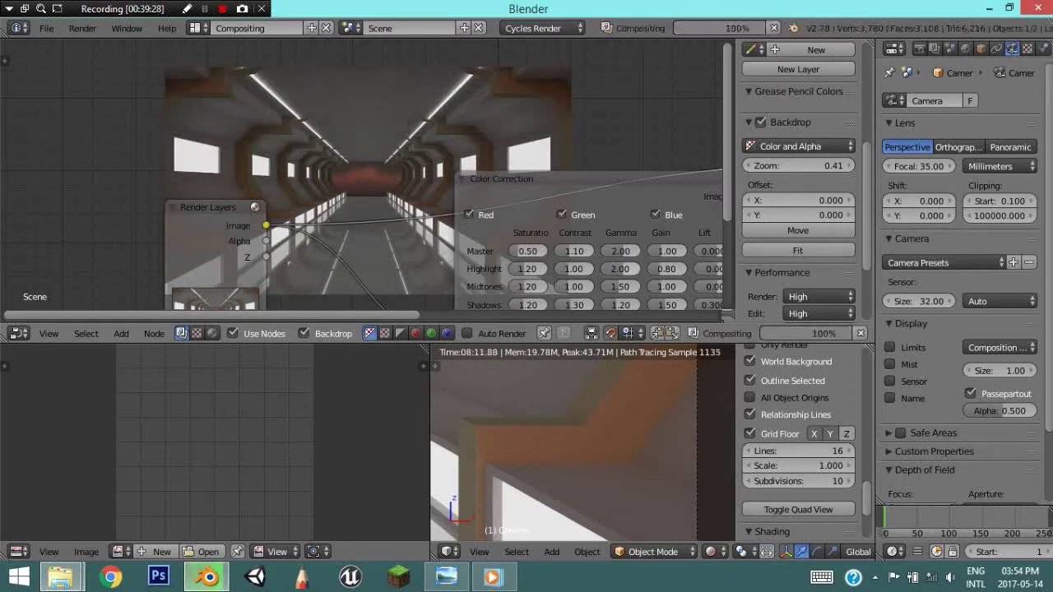
pyautogui.press('Return')
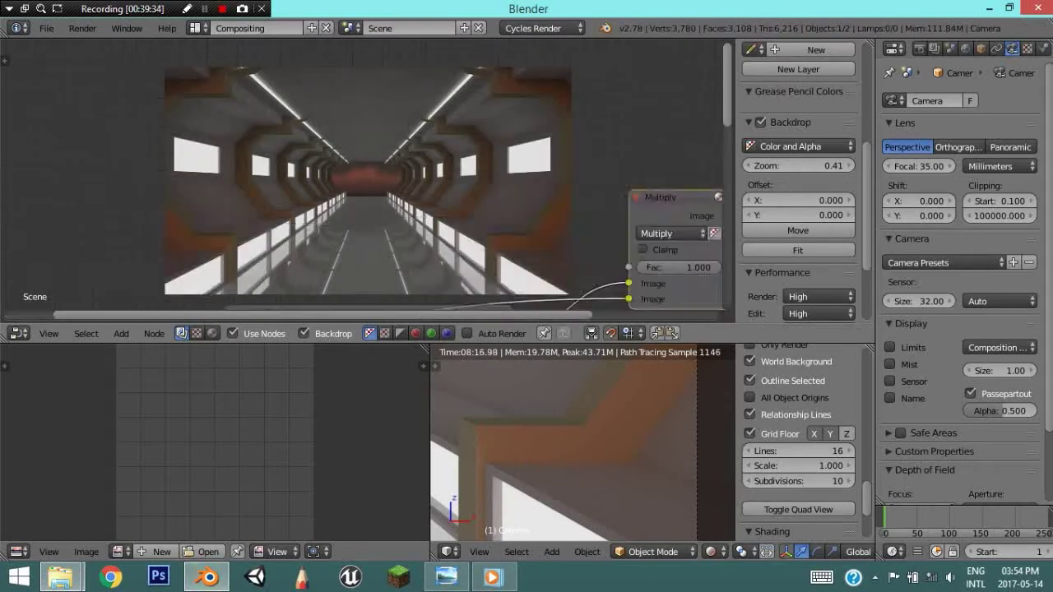
pyautogui.moveTo(574, 269); pyautogui.dragTo(493, 261, button='middle')
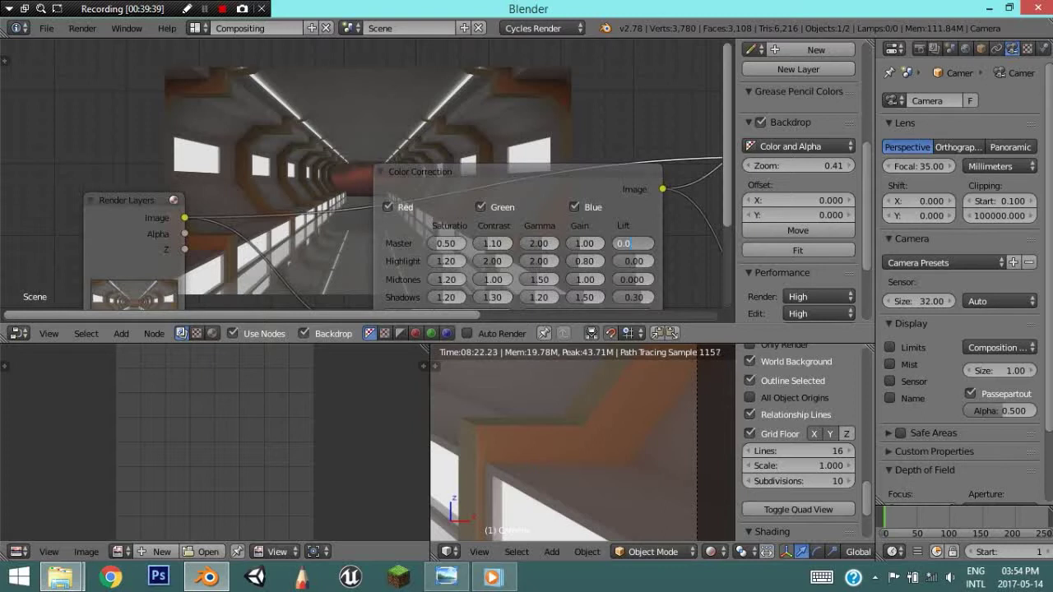
pyautogui.moveTo(576, 246); pyautogui.dragTo(418, 265, button='middle')
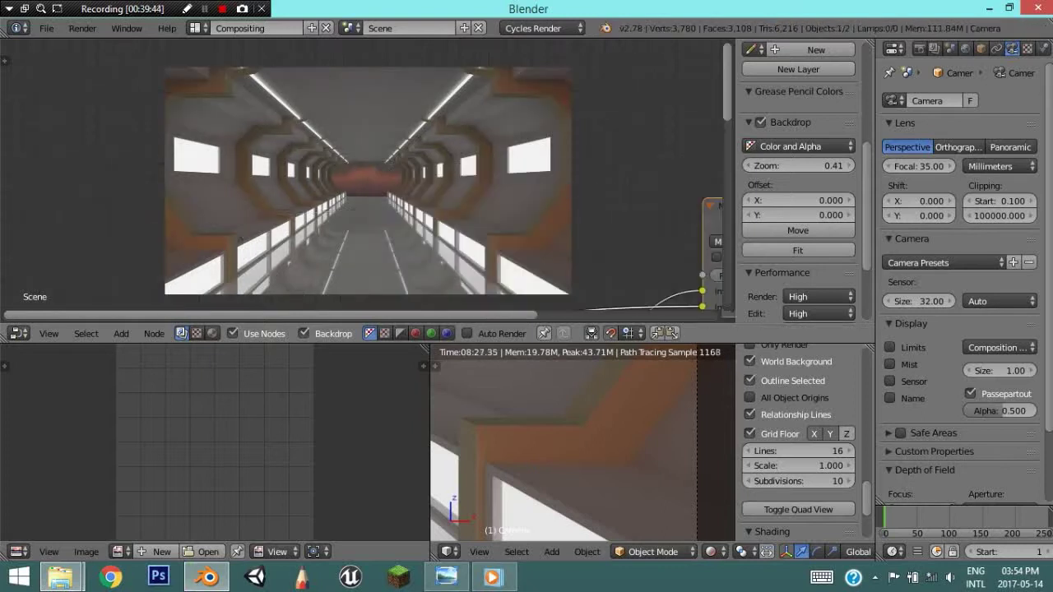
pyautogui.write('0.5')
pyautogui.press('Return')
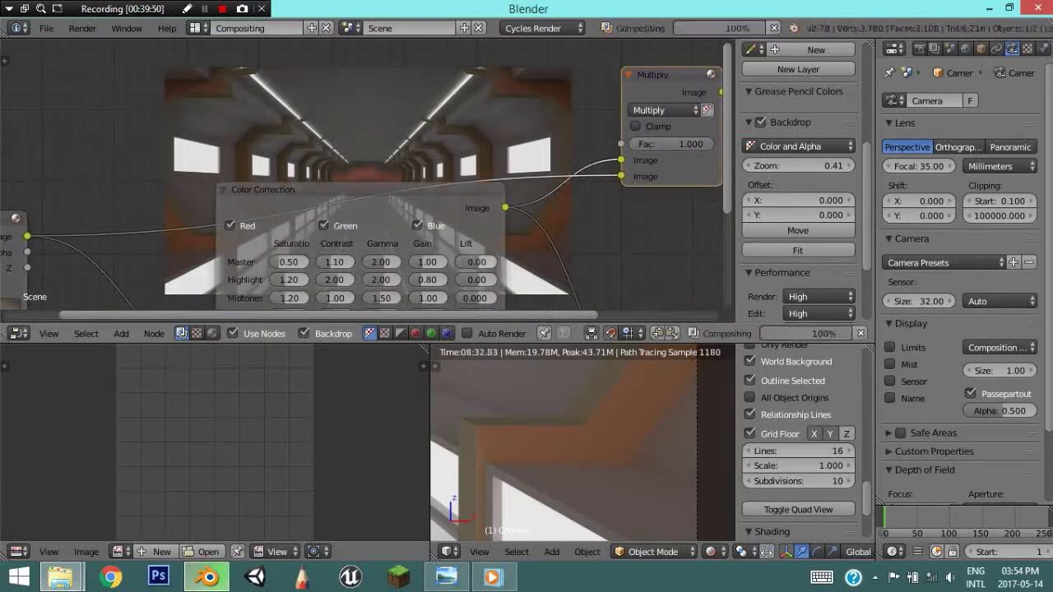
pyautogui.press('g')
pyautogui.scroll(-3, 362, 190)
pyautogui.click(339, 220)
pyautogui.hotkey('shift', 'a')
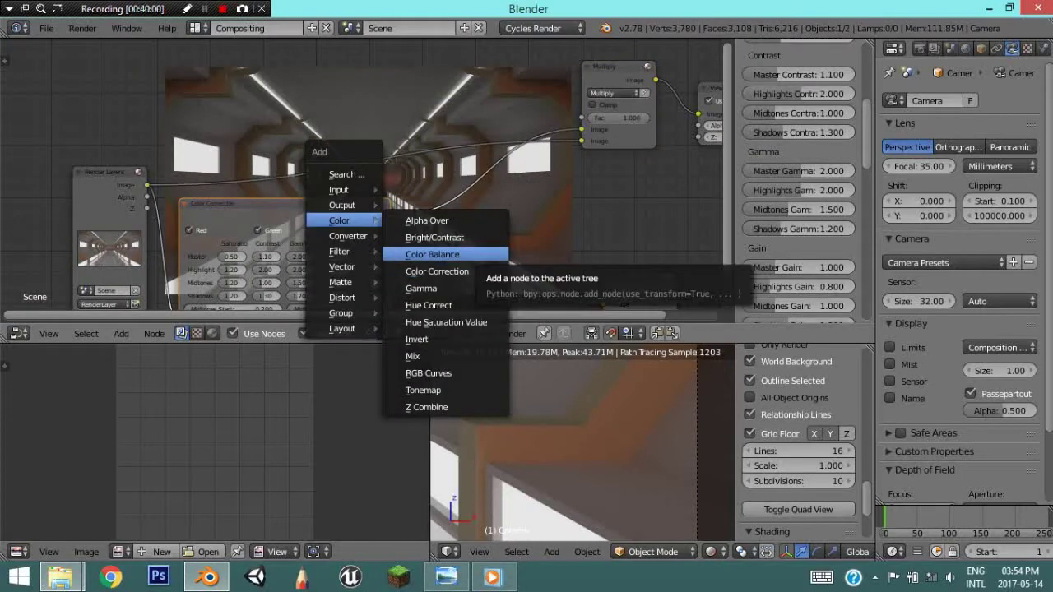
# Add a Color Balance node to the compositor and position it up and to the left
pyautogui.click(431, 254)
pyautogui.click(456, 267)
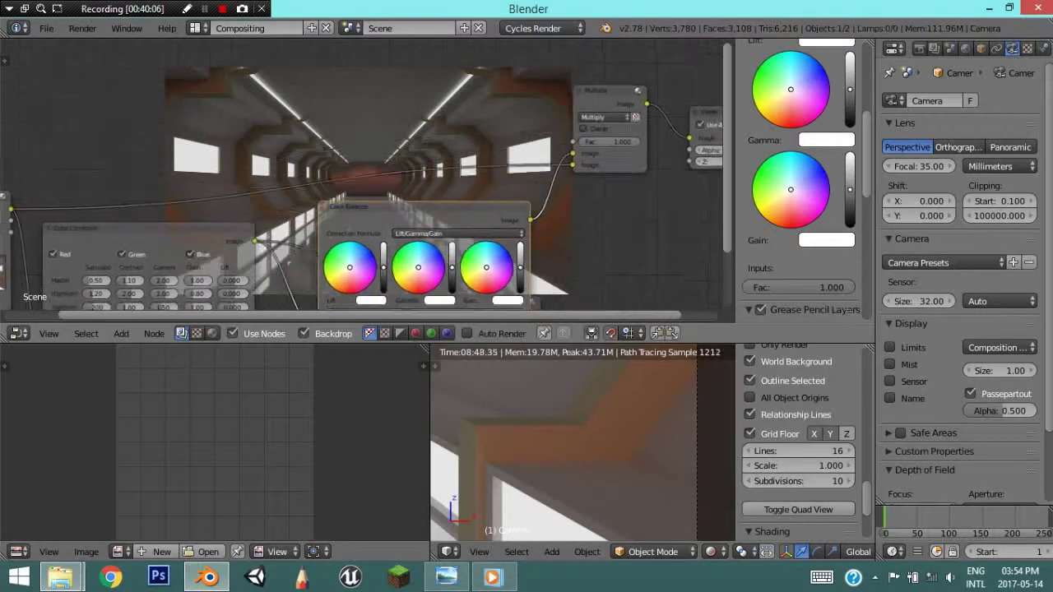
pyautogui.moveTo(516, 254); pyautogui.dragTo(409, 211)
pyautogui.scroll(2, 409, 211)
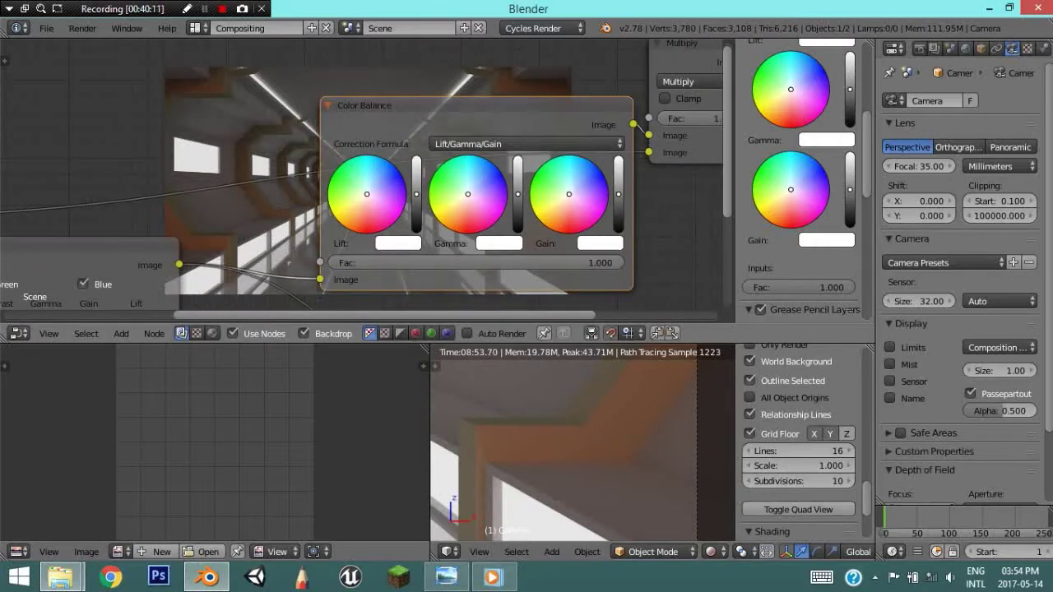
# Drag the gain, gamma and lift wheels toward teal for a cooler, greyer corridor
pyautogui.moveTo(477, 197); pyautogui.dragTo(532, 205, button='middle')
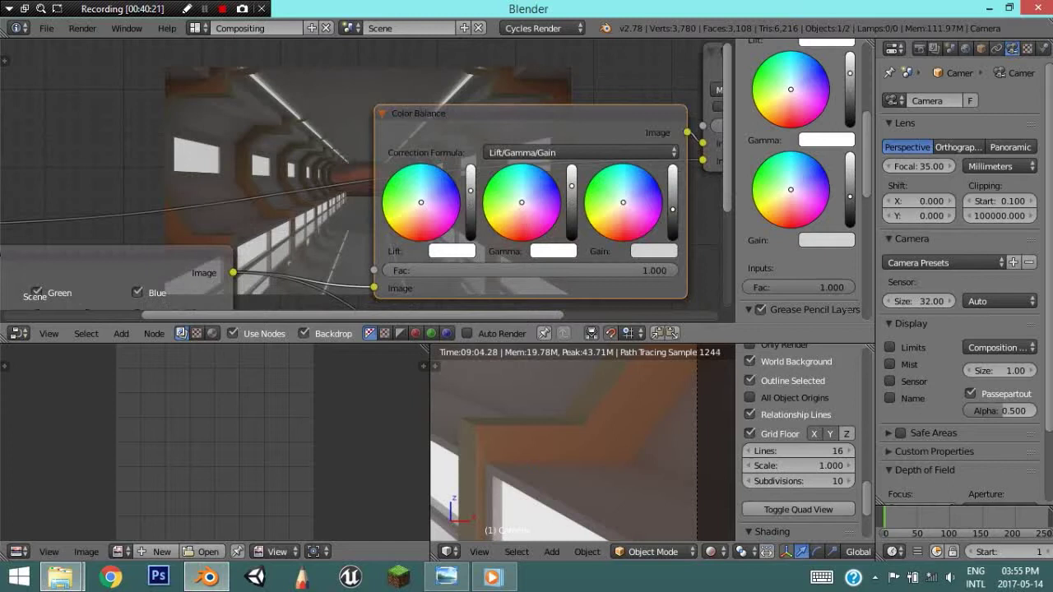
pyautogui.moveTo(693, 136); pyautogui.dragTo(718, 183, button='middle')
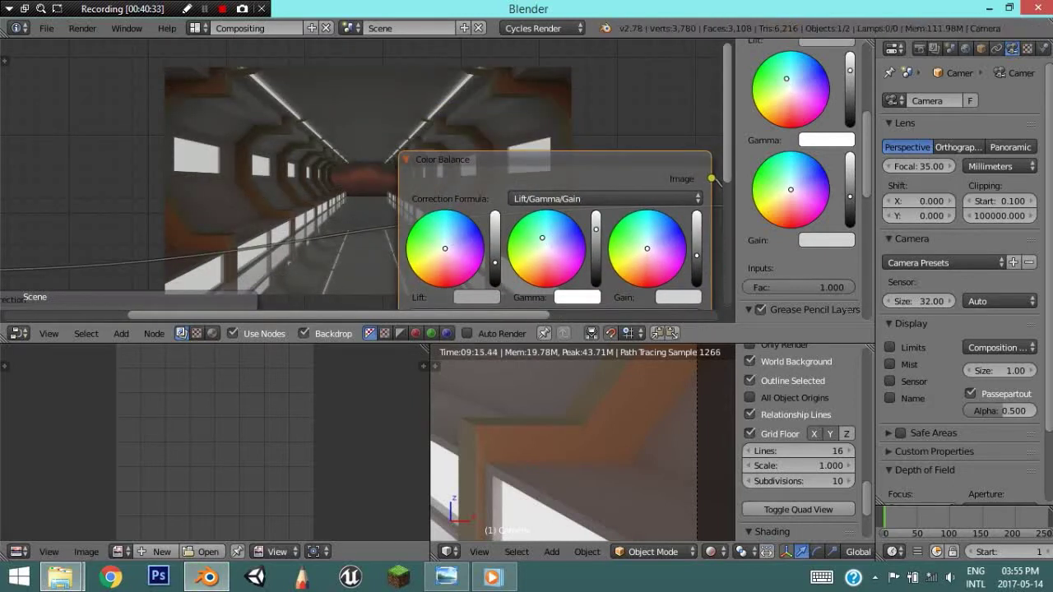
pyautogui.moveTo(445, 257); pyautogui.dragTo(551, 264, button='middle')
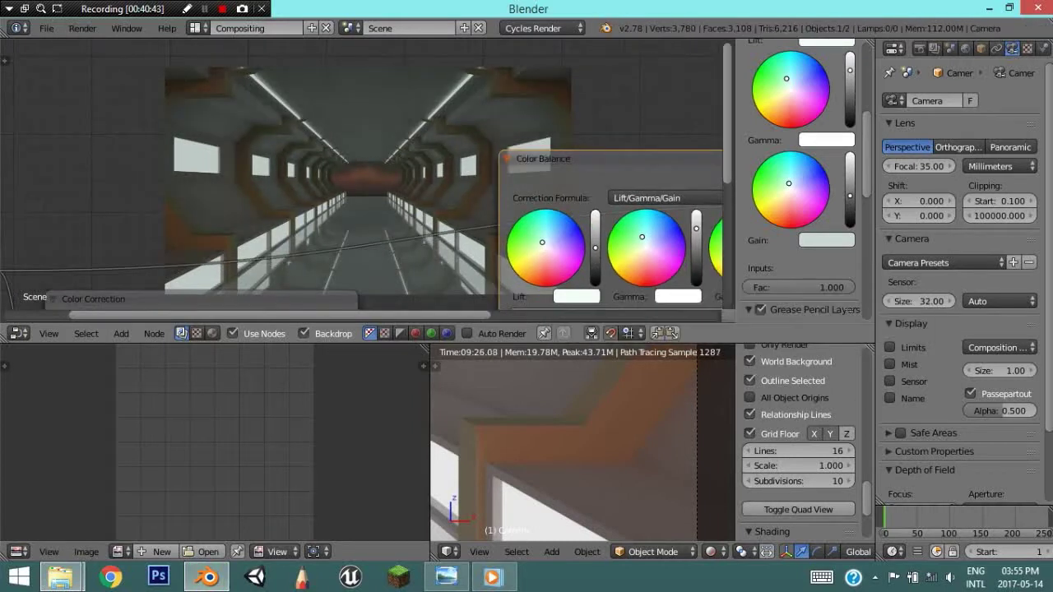
pyautogui.moveTo(650, 247); pyautogui.dragTo(551, 247, button='middle')
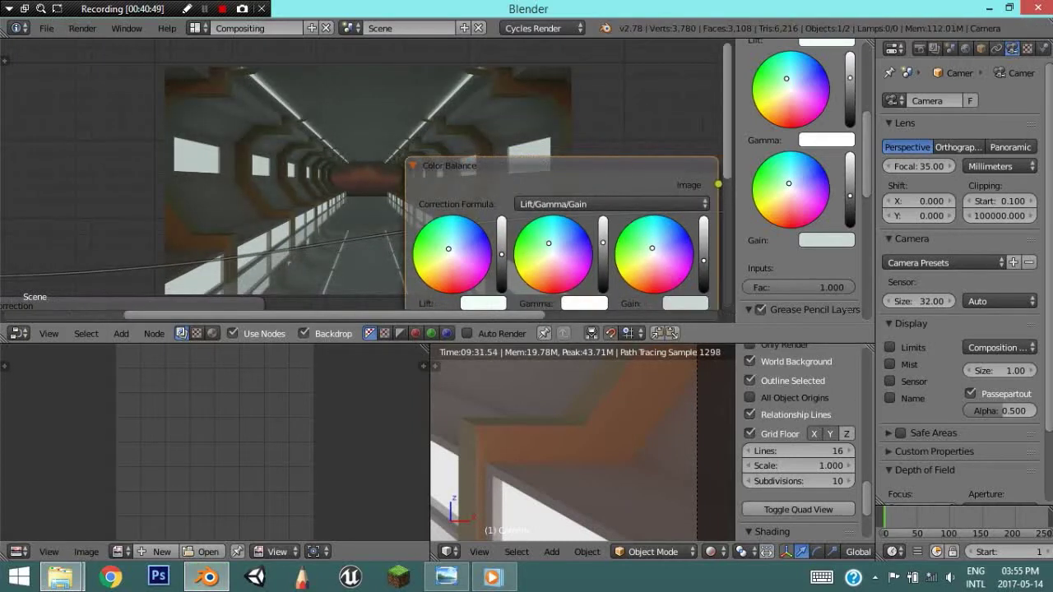
pyautogui.moveTo(461, 206)
pyautogui.mouseDown(button='middle')
pyautogui.moveTo(607, 303)
pyautogui.moveTo(197, 271)
pyautogui.mouseUp(button='middle')
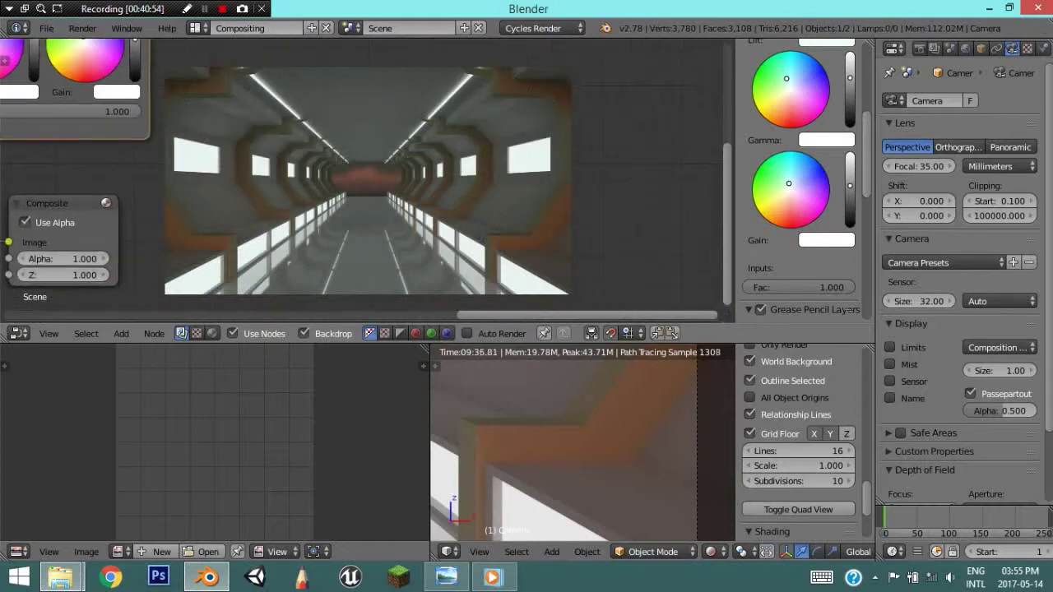
pyautogui.moveTo(197, 271)
pyautogui.mouseDown(button='middle')
pyautogui.moveTo(225, 260)
pyautogui.moveTo(447, 243)
pyautogui.mouseUp(button='middle')
pyautogui.scroll(-2, 329, 205)
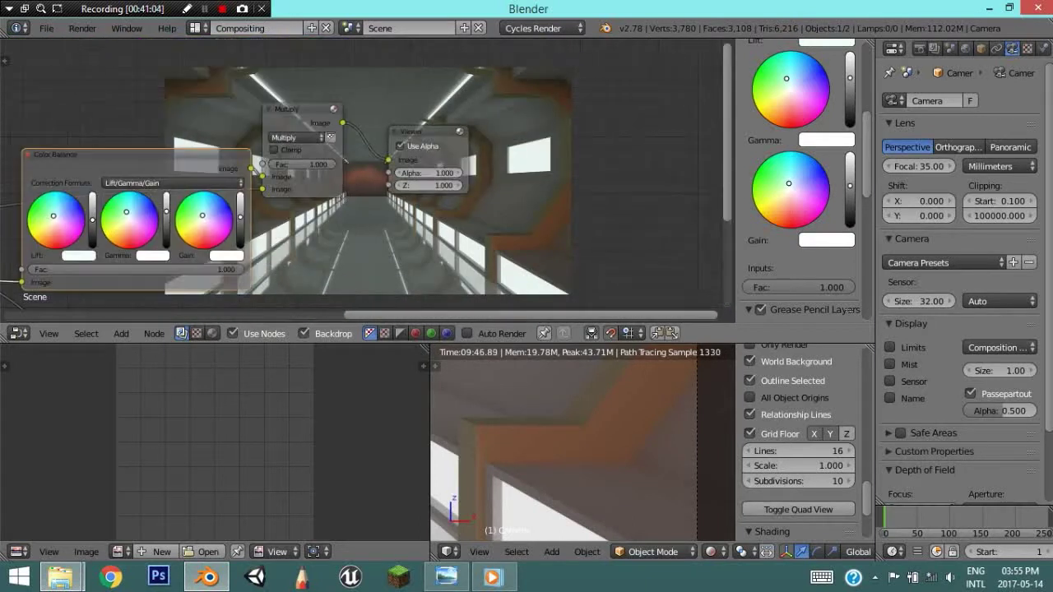
pyautogui.scroll(-8, 798, 206)
# Switch the mix node's blend mode to Overlay after trying Lighten
pyautogui.click(329, 81)
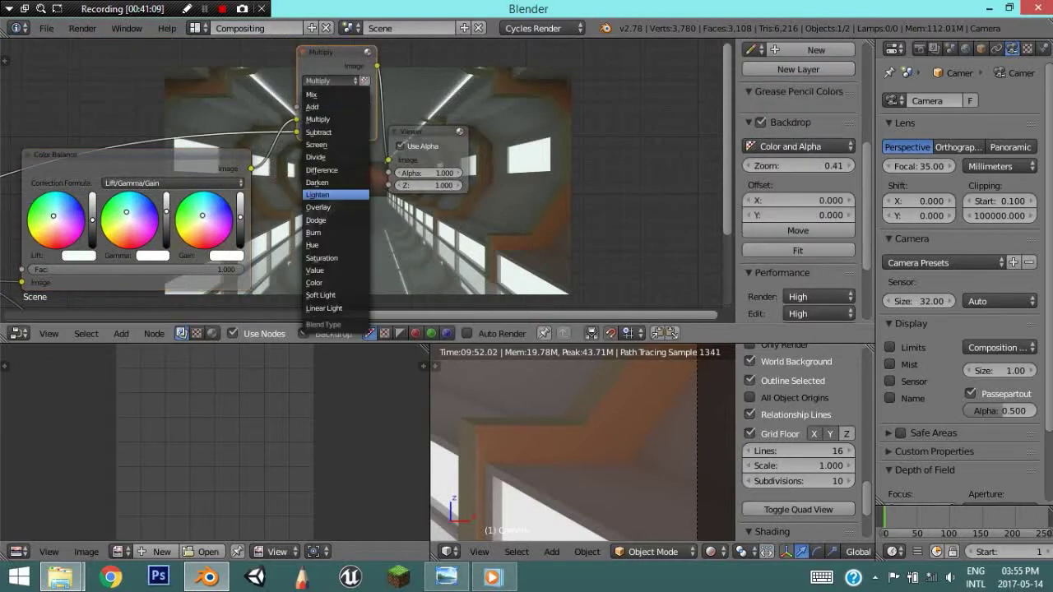
pyautogui.click(336, 194)
pyautogui.click(329, 81)
pyautogui.click(319, 207)
# Pan the node editor to frame the Overlay, Viewer and Color Balance nodes
pyautogui.moveTo(329, 206); pyautogui.dragTo(649, 176, button='middle')
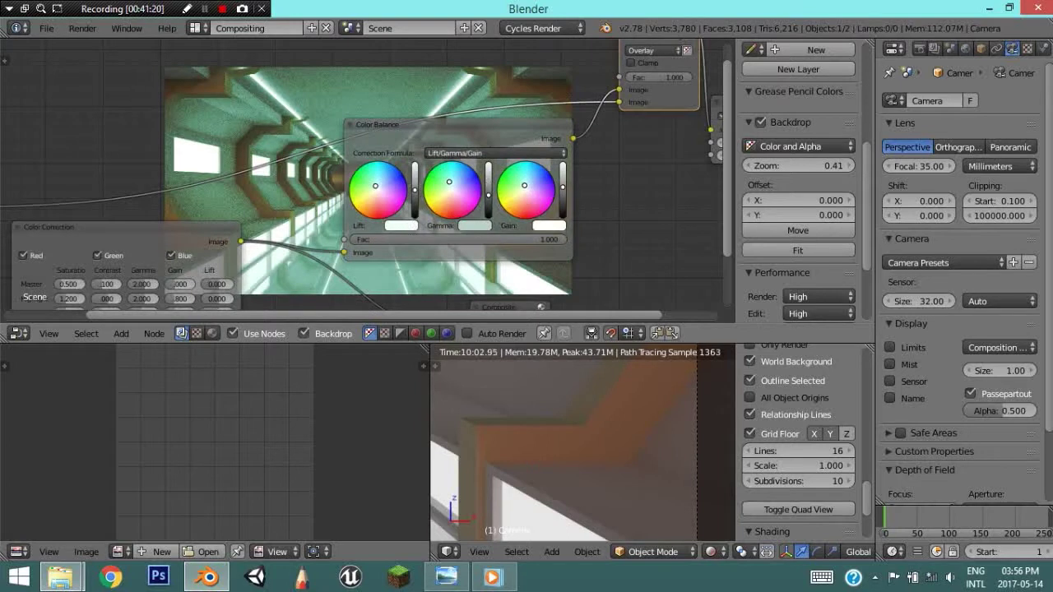
pyautogui.moveTo(387, 206); pyautogui.dragTo(8, 239, button='middle')
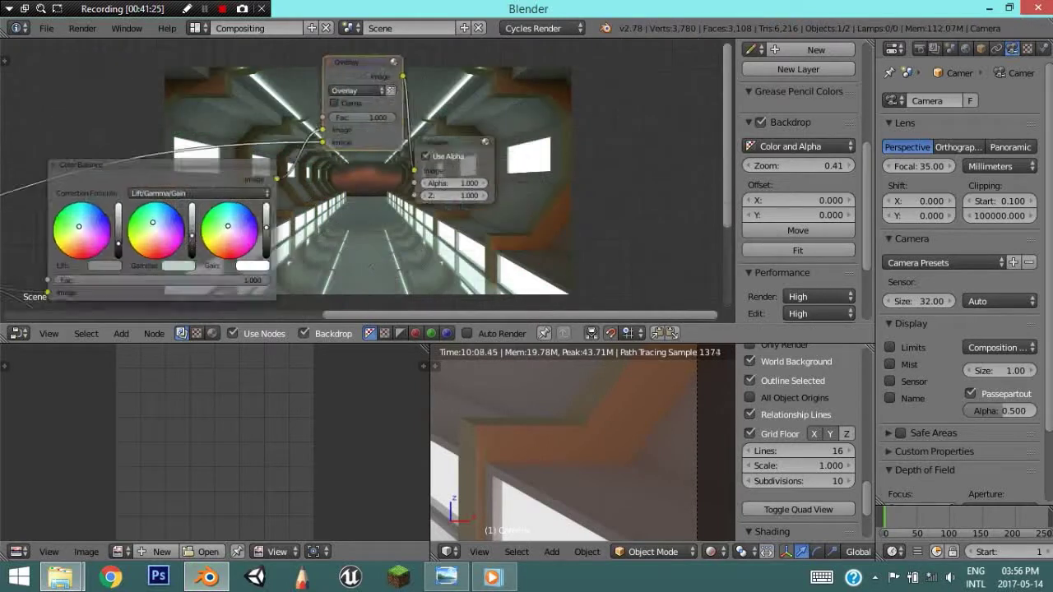
pyautogui.moveTo(247, 205); pyautogui.dragTo(493, 187, button='middle')
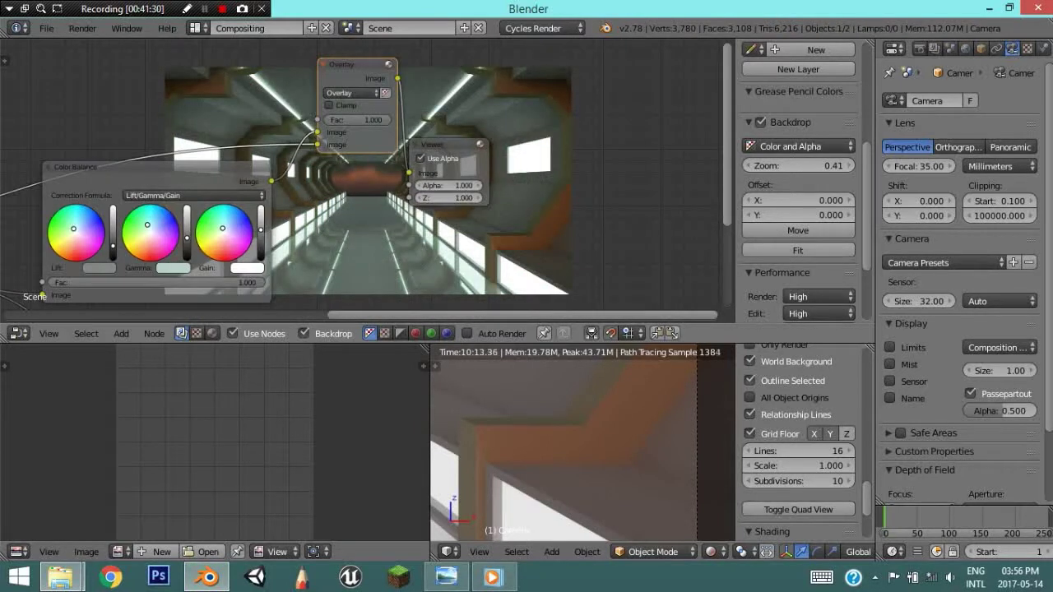
pyautogui.moveTo(329, 206); pyautogui.dragTo(207, 142, button='middle')
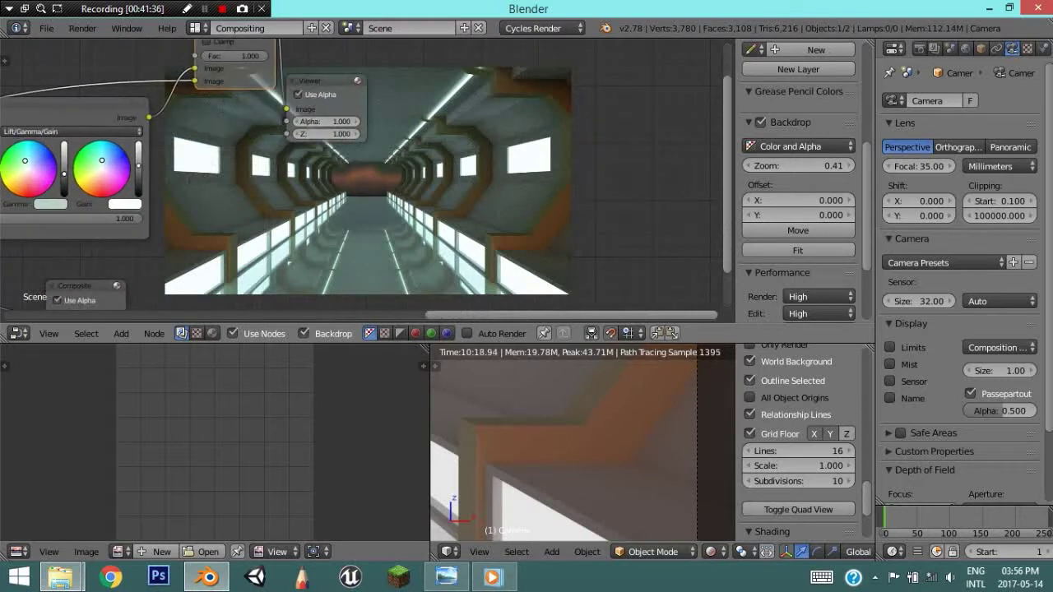
pyautogui.moveTo(329, 206); pyautogui.dragTo(333, 207, button='middle')
pyautogui.moveTo(329, 164); pyautogui.dragTo(271, 263, button='middle')
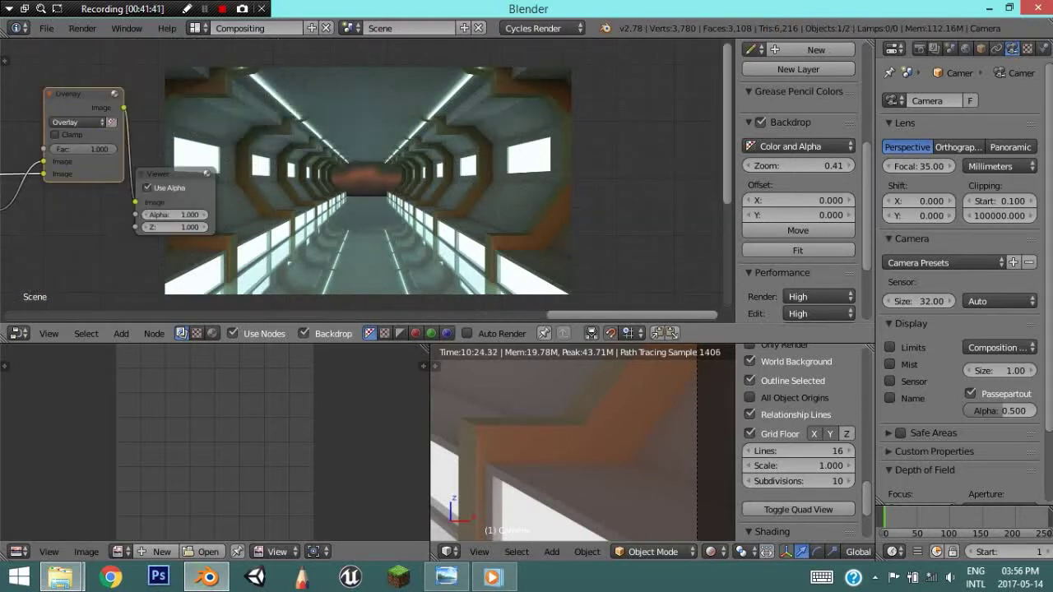
pyautogui.moveTo(330, 165); pyautogui.dragTo(248, 195, button='middle')
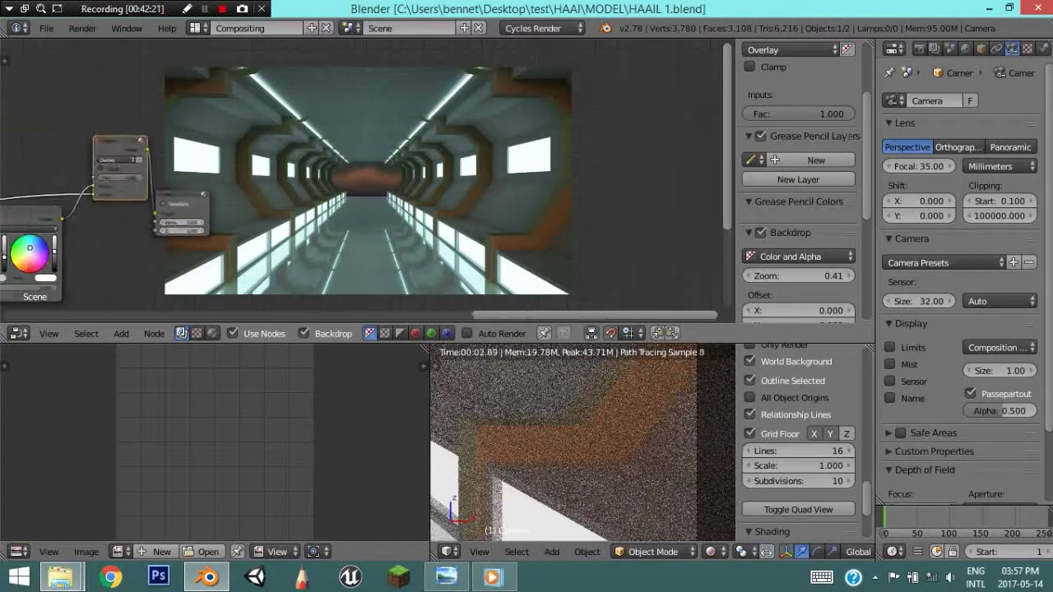
# Save the project as HAAIL 1.blend in Desktop\test\HAAI\MODEL
pyautogui.moveTo(329, 164); pyautogui.dragTo(279, 164, button='middle')
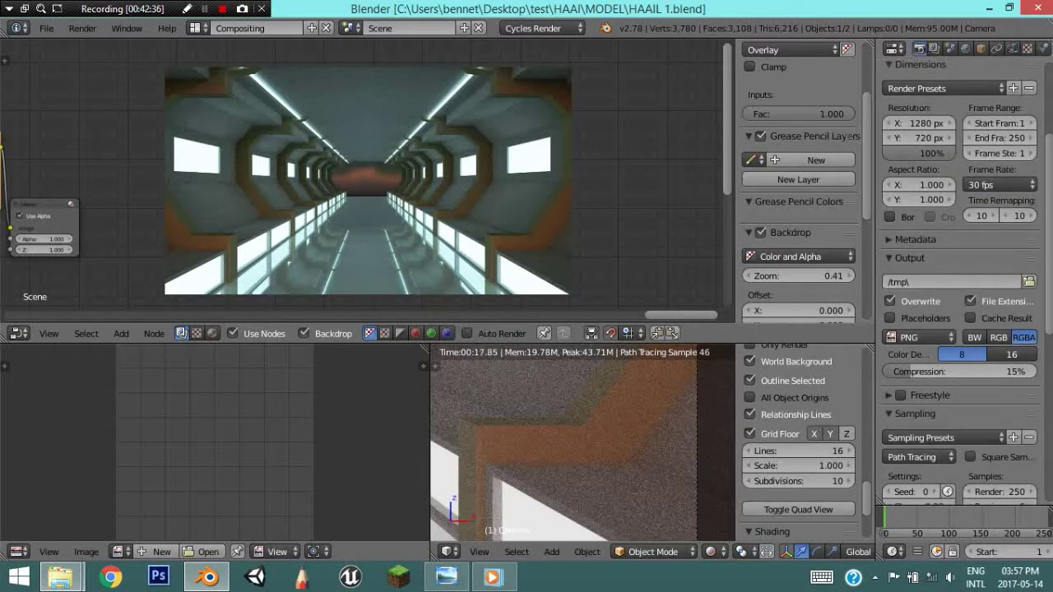
# Set the output colour depth to 16 bit in Render properties
pyautogui.scroll(-2, 1011, 313)
pyautogui.click(1011, 292)
pyautogui.scroll(-4, 1011, 292)
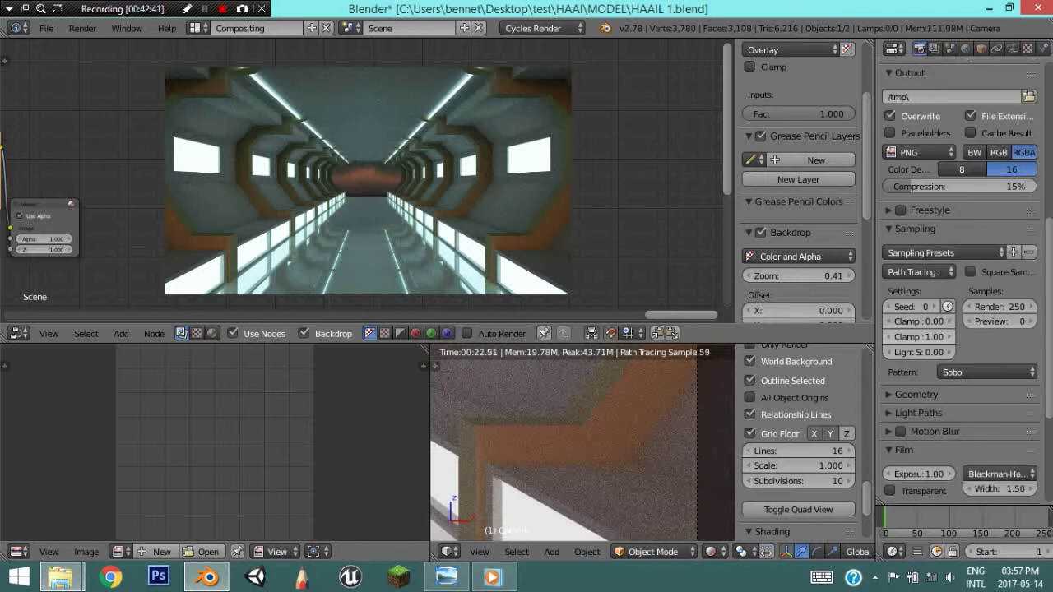
pyautogui.scroll(-2, 961, 313)
pyautogui.scroll(-1, 961, 281)
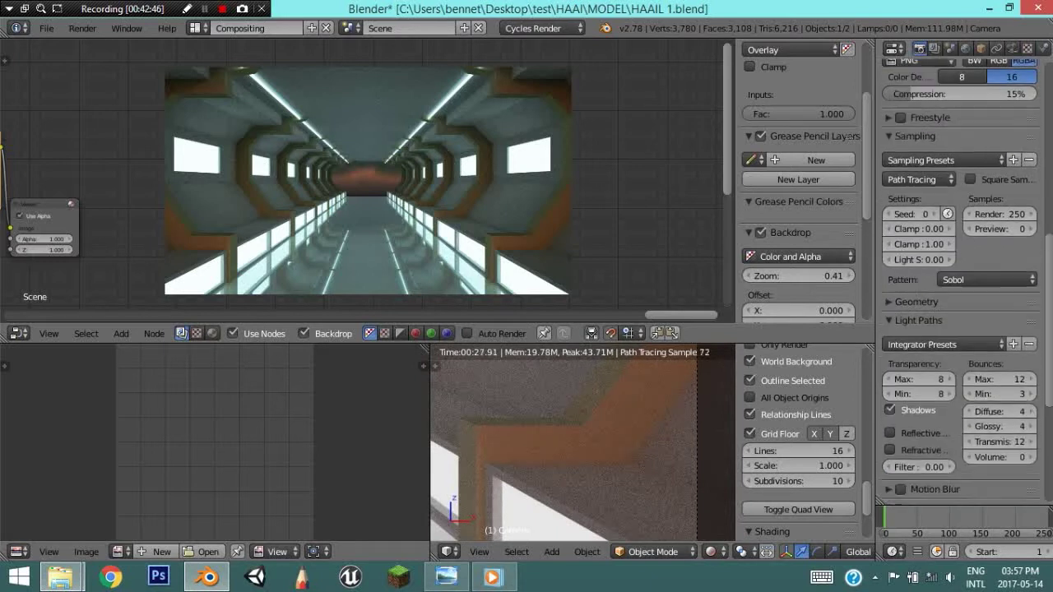
pyautogui.scroll(-1, 961, 281)
pyautogui.scroll(-1, 961, 282)
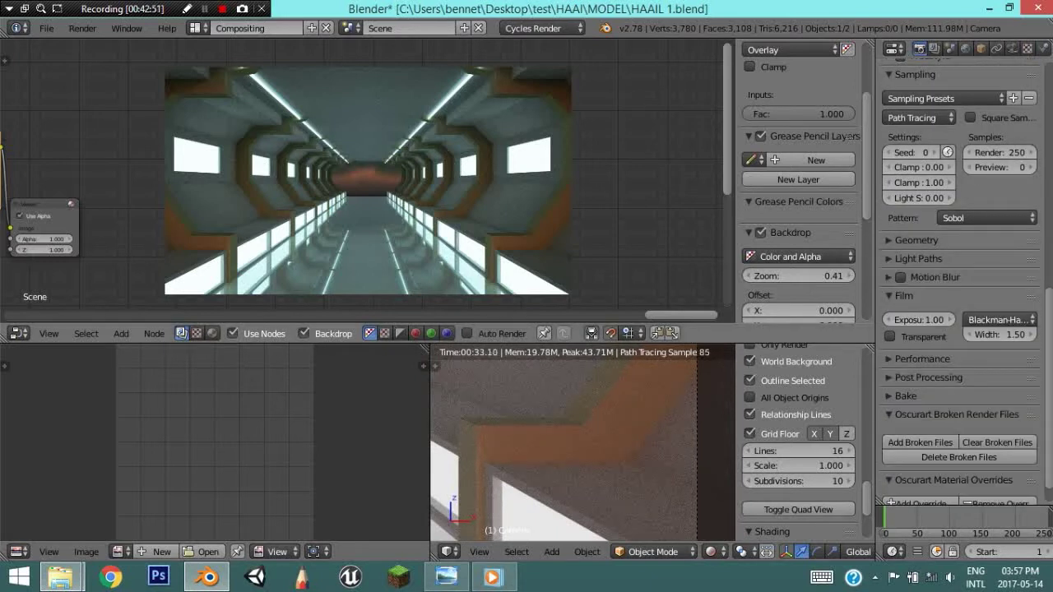
pyautogui.scroll(-1, 891, 306)
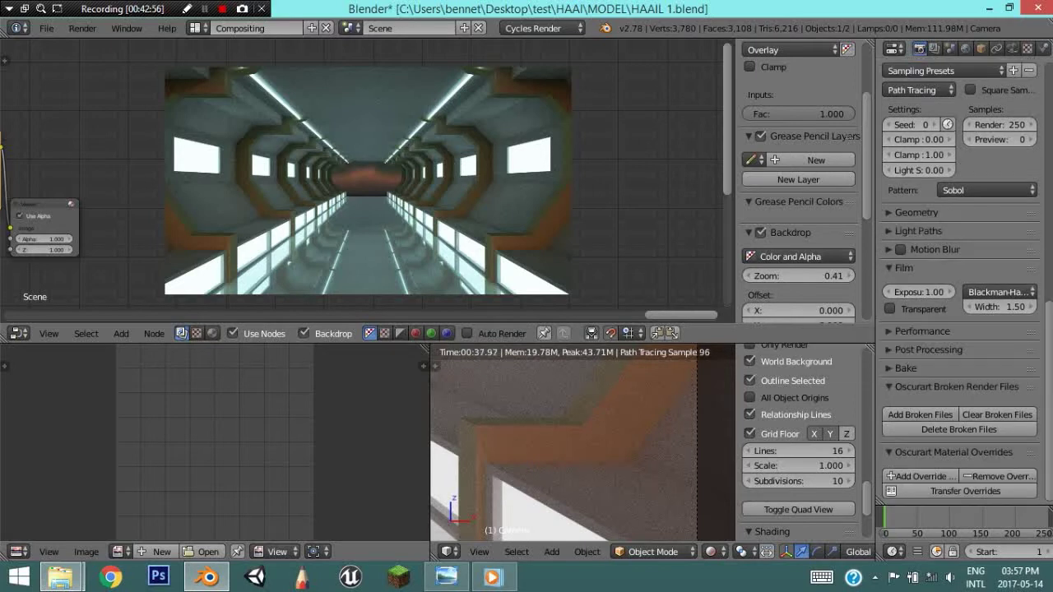
# Expand Performance and set the render tile size to 300 × 300
pyautogui.click(922, 330)
pyautogui.scroll(-4, 922, 331)
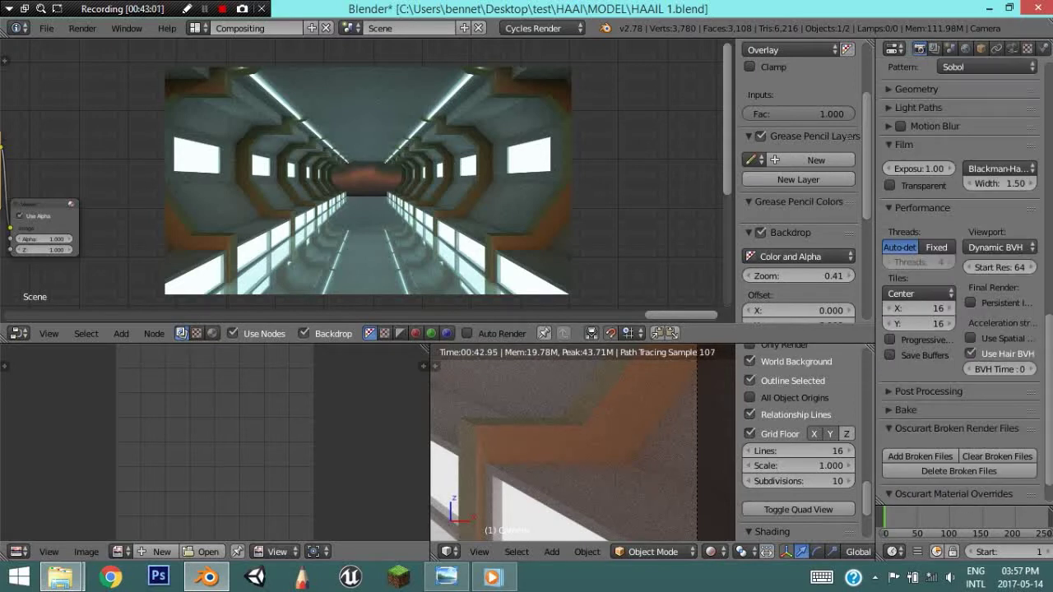
pyautogui.click(936, 247)
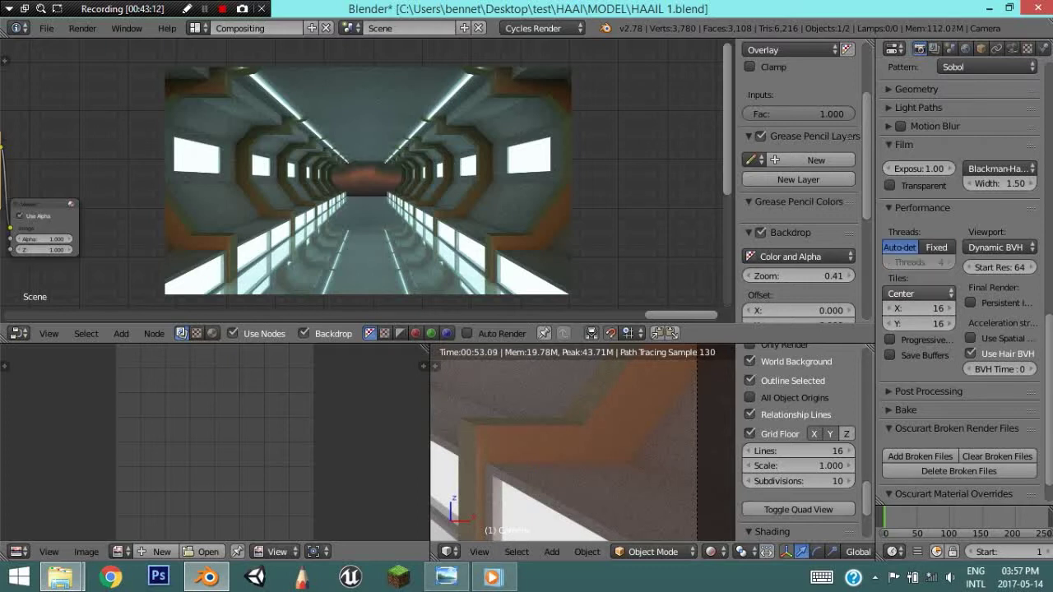
pyautogui.write('300')
pyautogui.press('Tab')
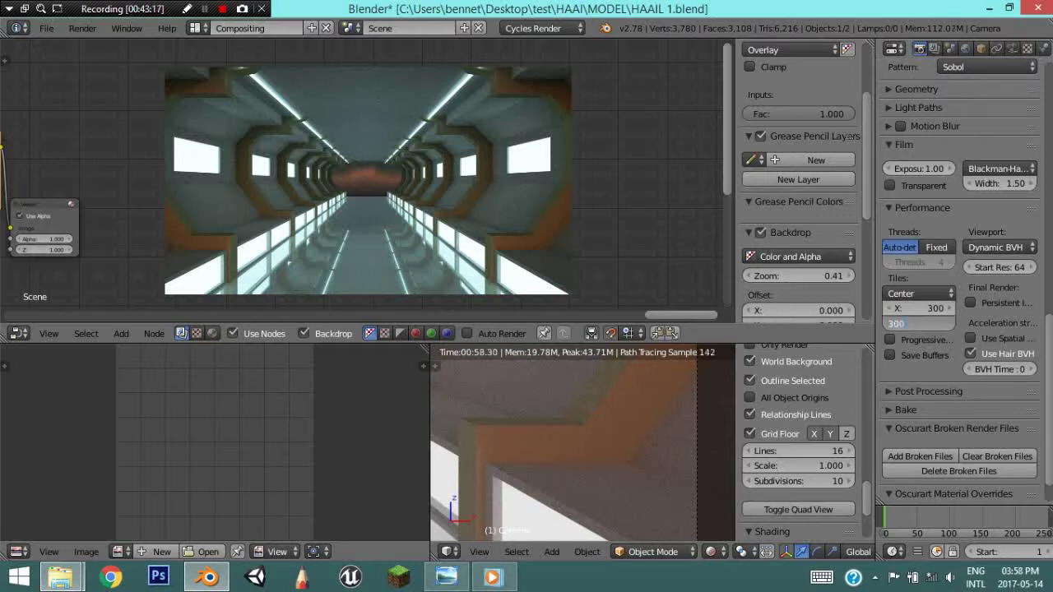
pyautogui.scroll(2, 959, 247)
pyautogui.scroll(5, 958, 247)
pyautogui.scroll(5, 958, 246)
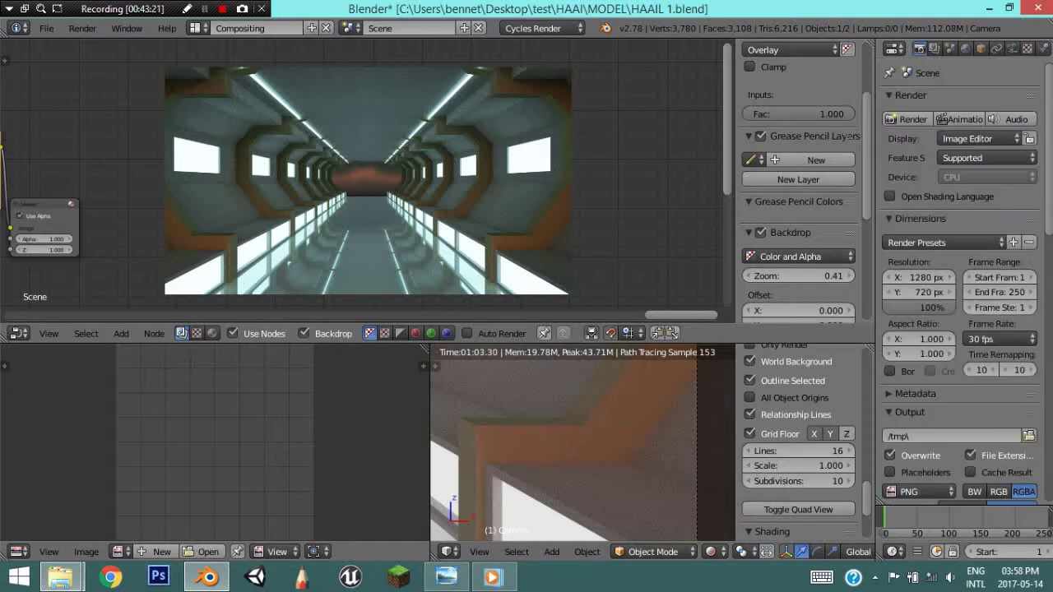
# In Camera properties, apply the Blender preset and set Sensor Fit to Horizontal
pyautogui.click(1012, 49)
pyautogui.scroll(-3, 958, 288)
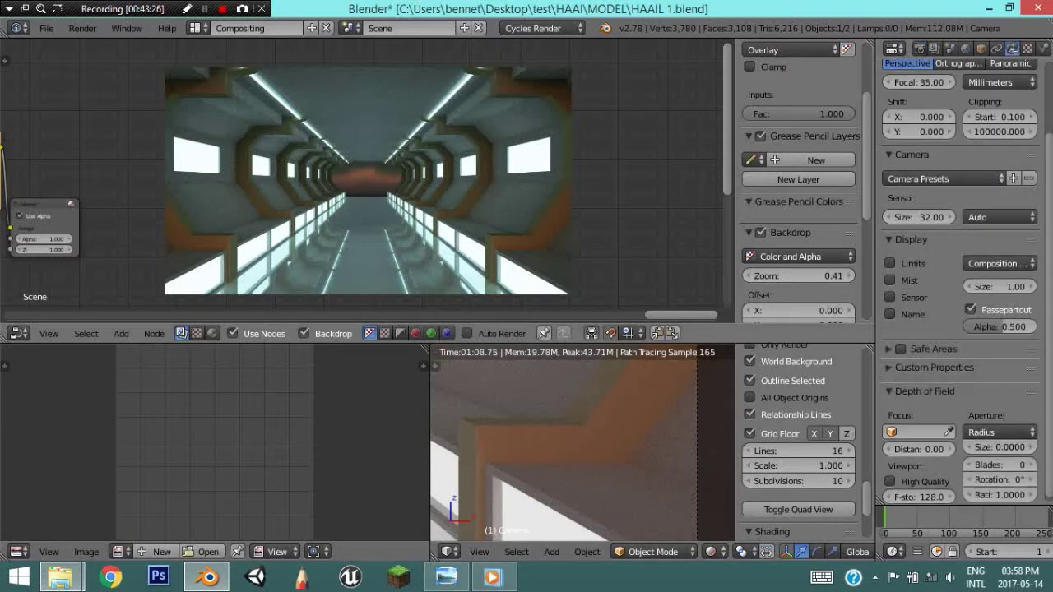
pyautogui.click(999, 263)
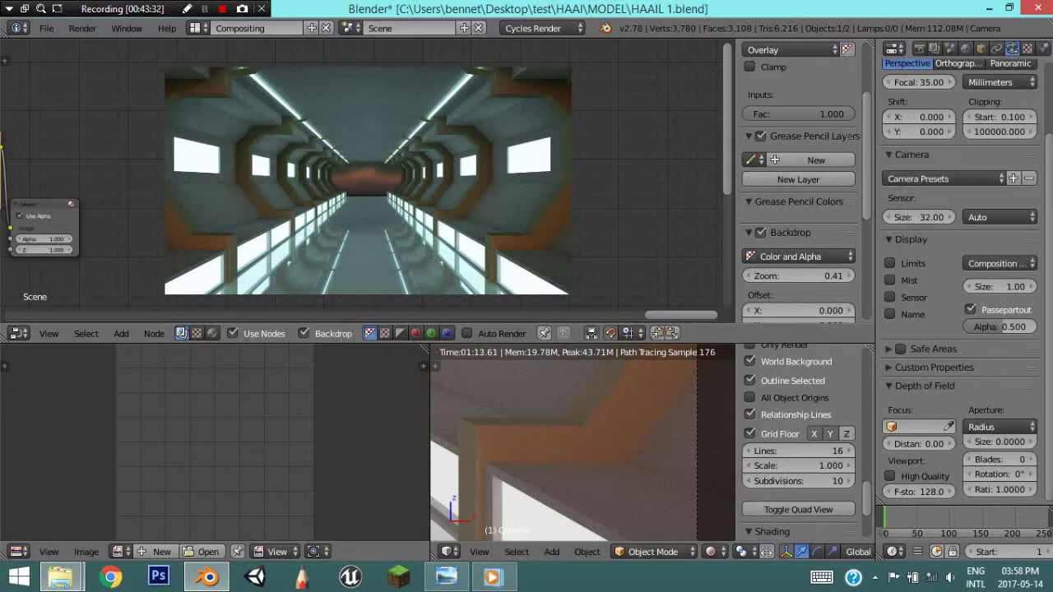
pyautogui.click(942, 179)
pyautogui.click(861, 320)
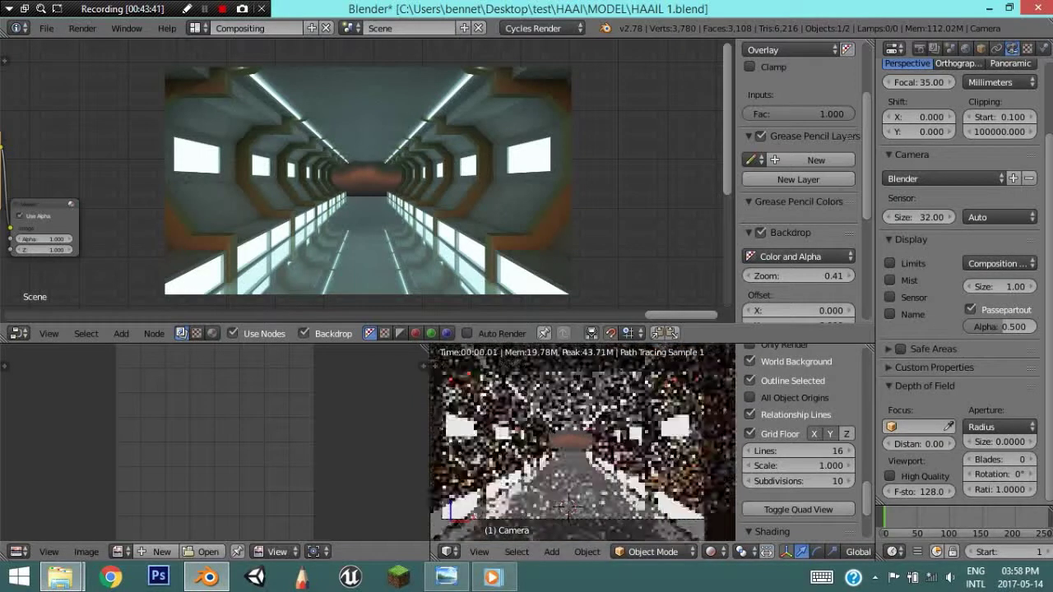
pyautogui.click(998, 217)
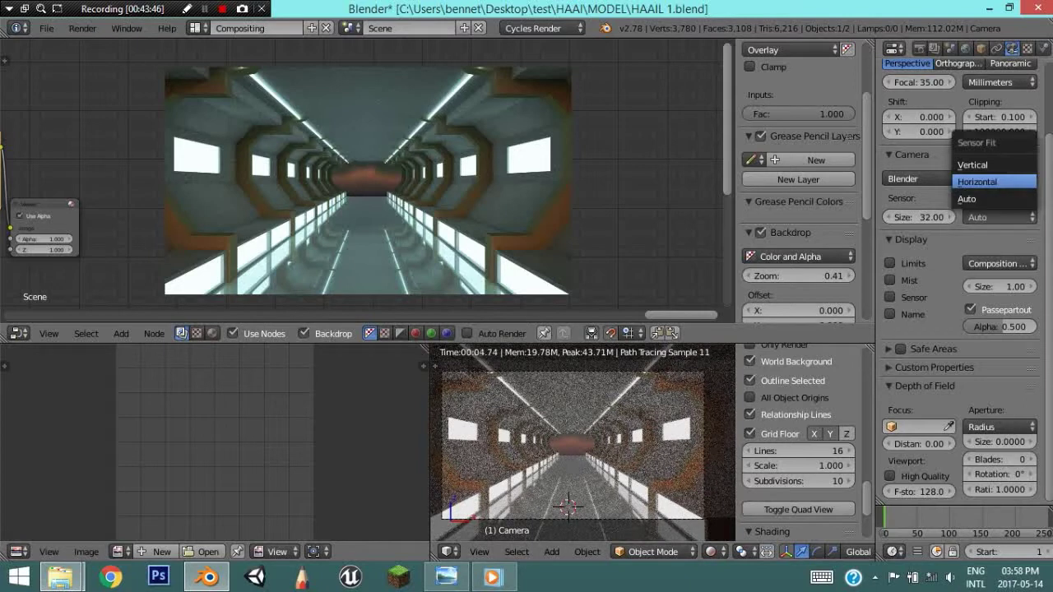
pyautogui.click(978, 182)
# Try the 4:3 Inch, GoPro Hero3, Red Epic and Sony F65 presets, then revert to Blender
pyautogui.click(946, 179)
pyautogui.click(946, 239)
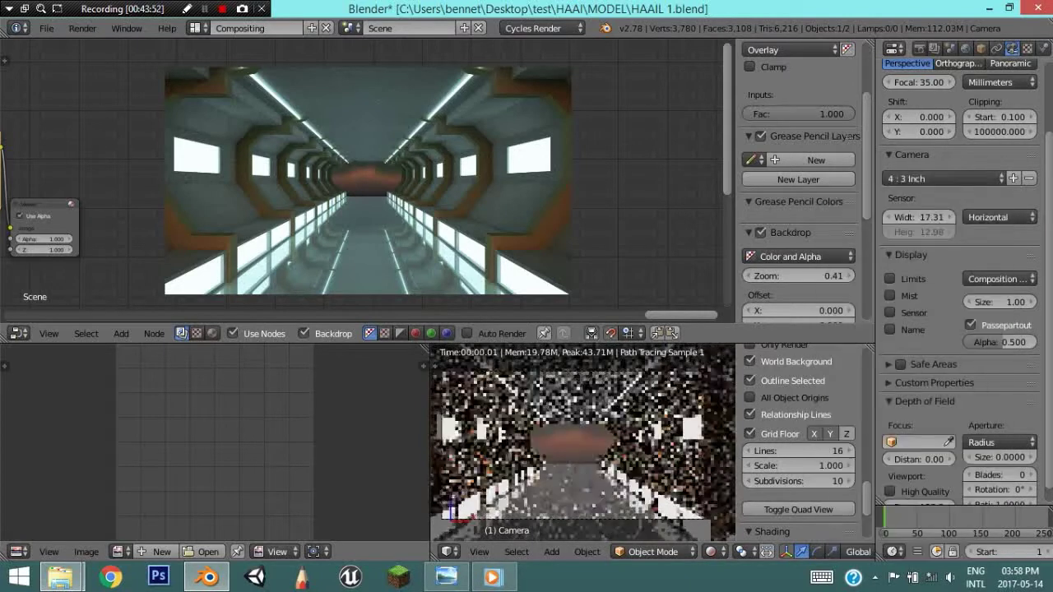
pyautogui.click(946, 179)
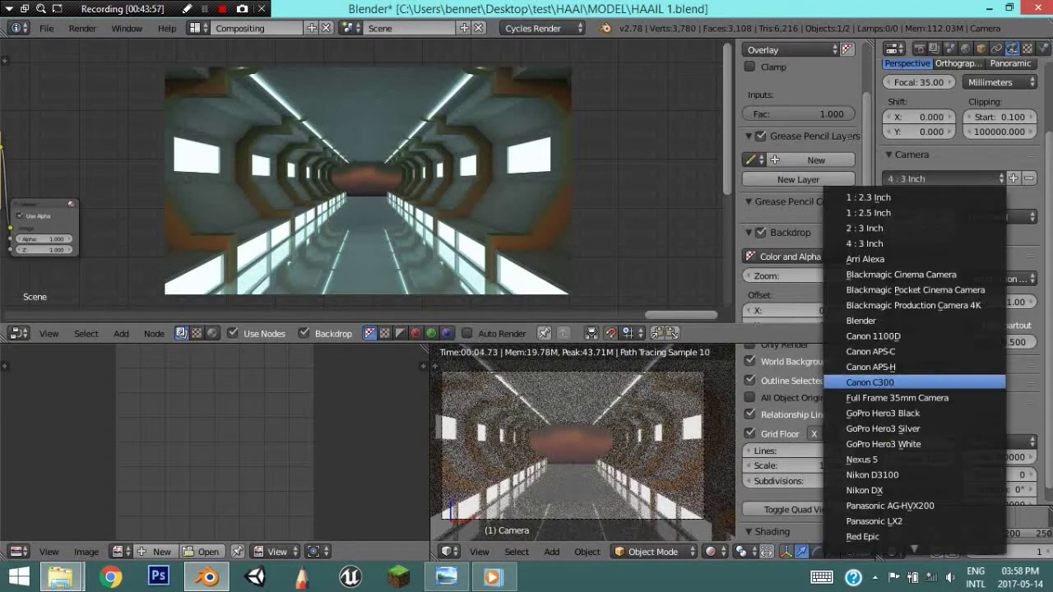
pyautogui.click(905, 428)
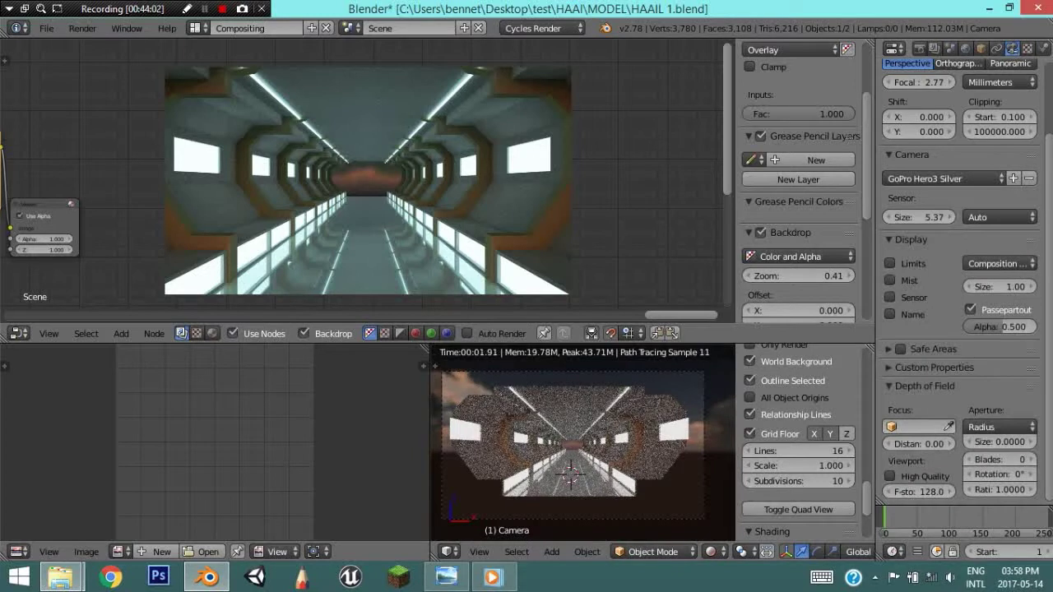
pyautogui.click(946, 179)
pyautogui.click(883, 413)
pyautogui.click(946, 178)
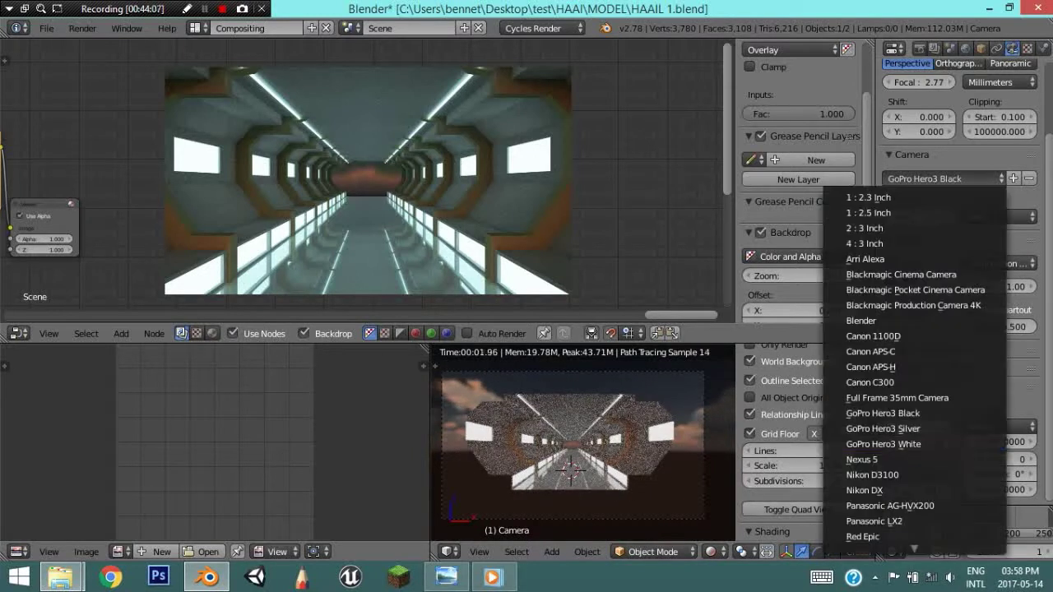
pyautogui.click(862, 536)
pyautogui.click(946, 178)
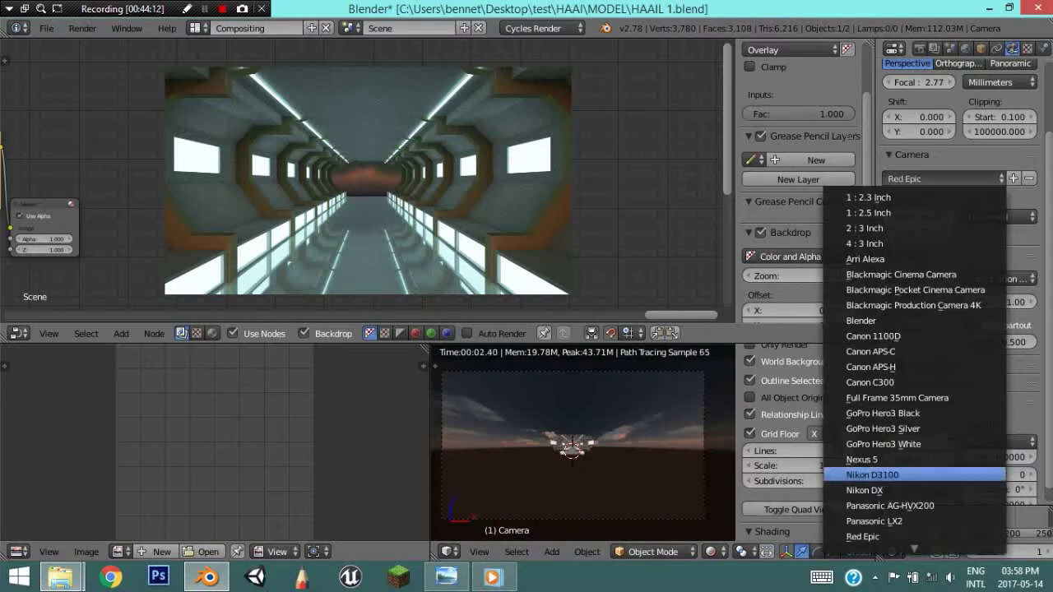
pyautogui.scroll(-2, 874, 536)
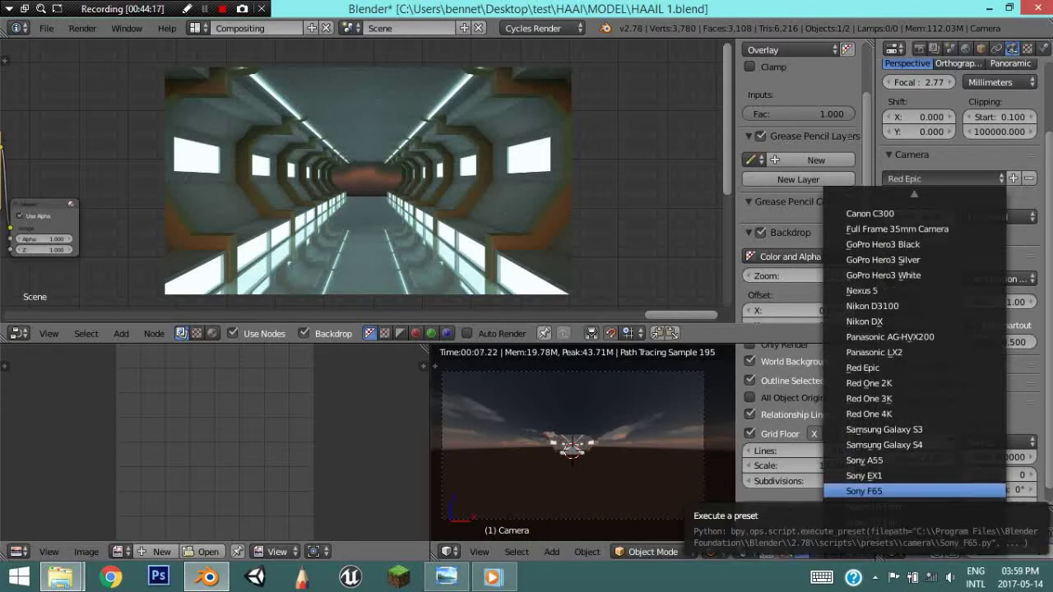
pyautogui.click(863, 488)
pyautogui.click(946, 178)
pyautogui.click(862, 320)
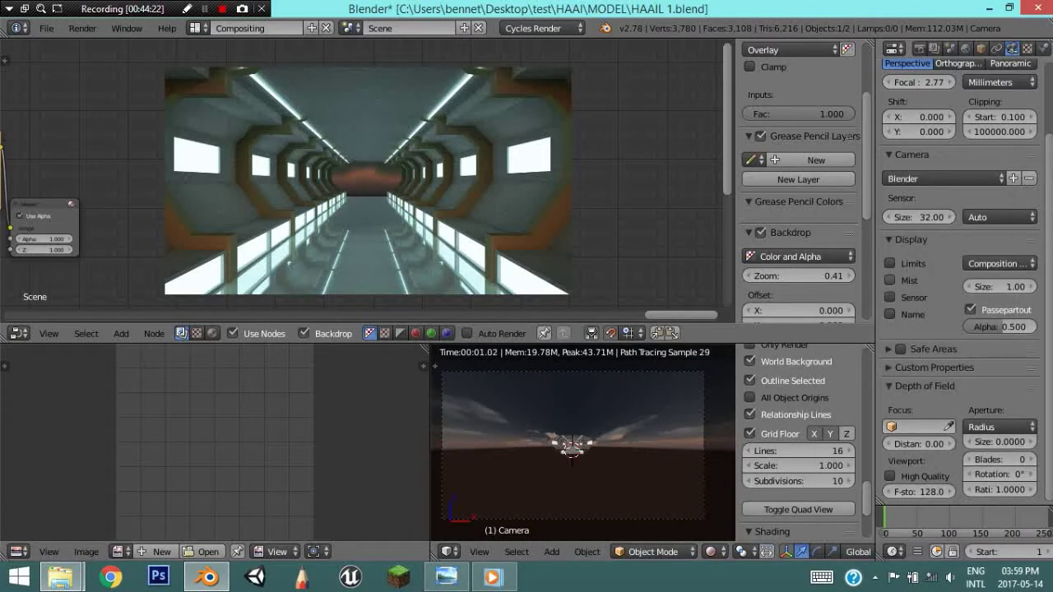
pyautogui.scroll(3, 891, 282)
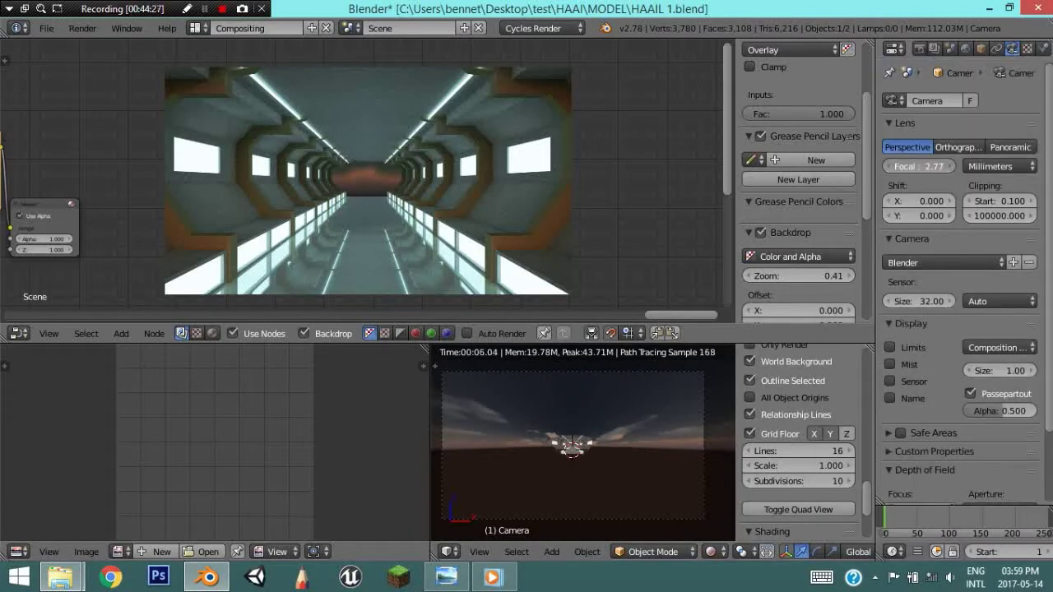
# Set the camera focal length to 34.50 mm
pyautogui.moveTo(920, 166)
pyautogui.mouseDown()
pyautogui.moveTo(954, 166)
pyautogui.moveTo(931, 167)
pyautogui.mouseUp()
pyautogui.click(920, 166)
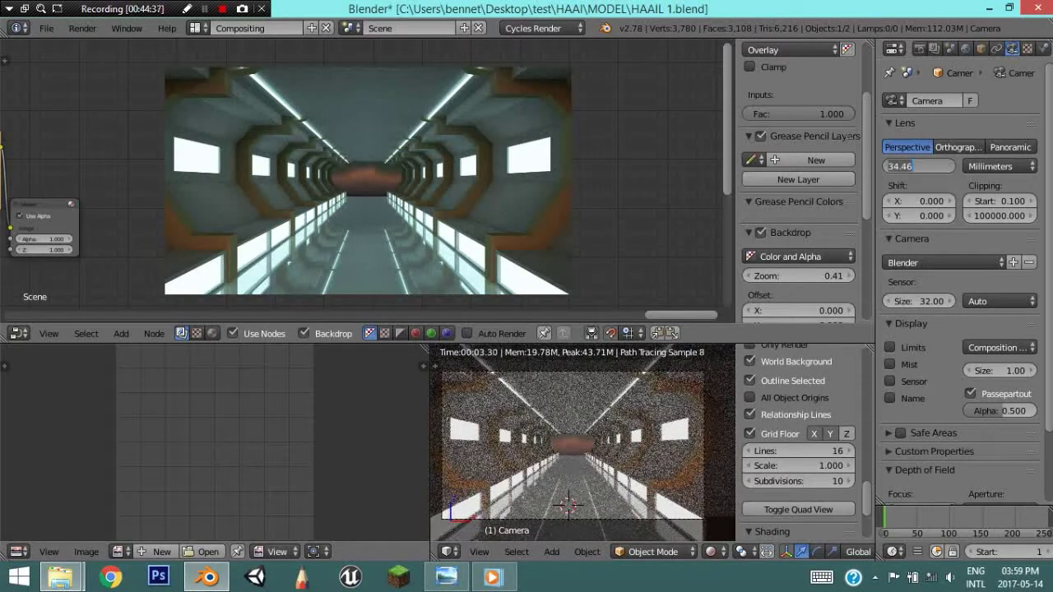
pyautogui.write('5')
pyautogui.press('Return')
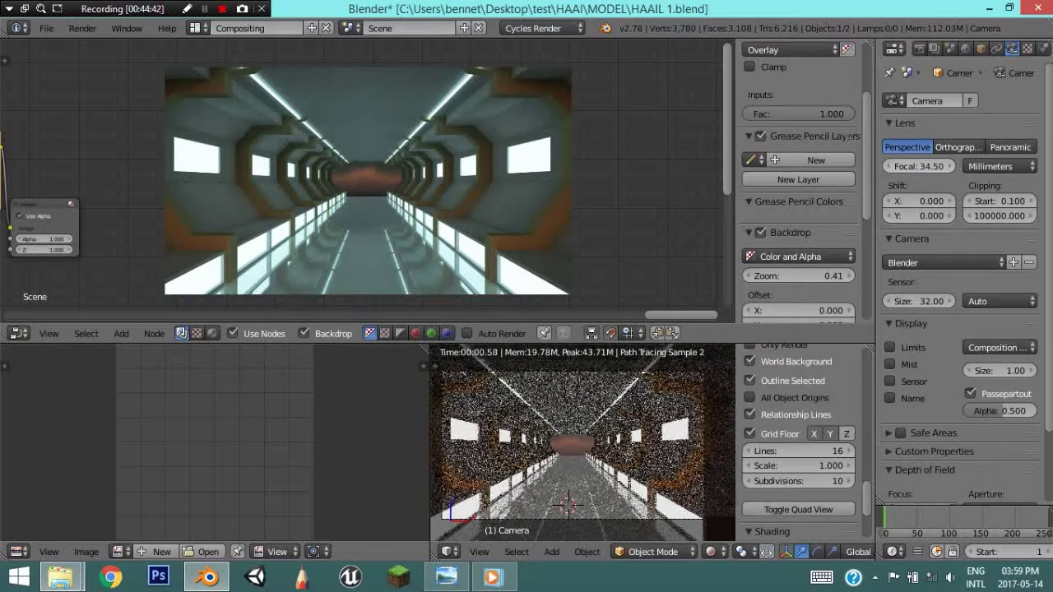
pyautogui.scroll(-3, 959, 246)
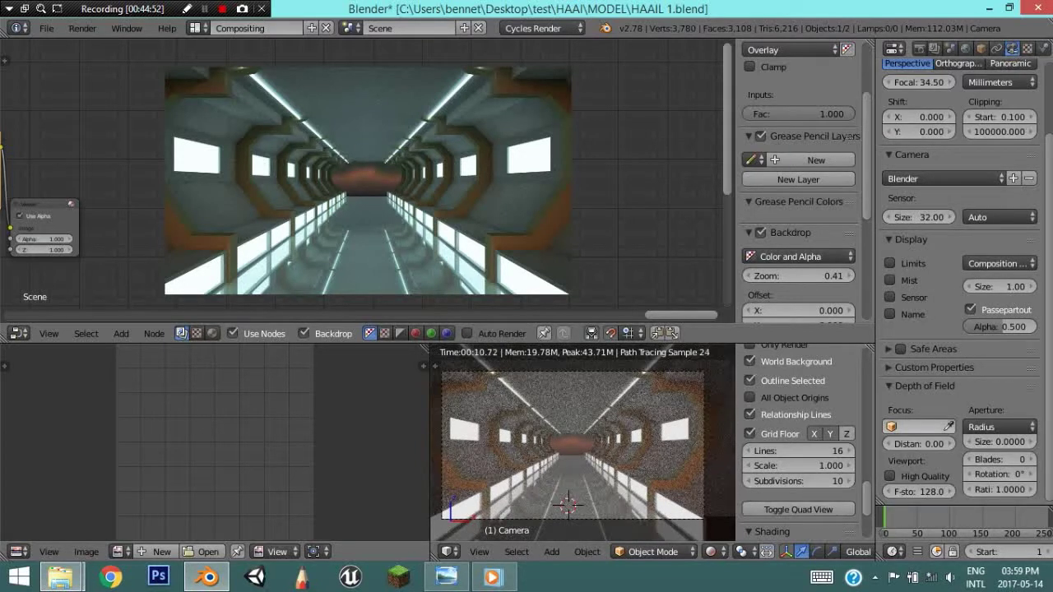
pyautogui.scroll(3, 958, 247)
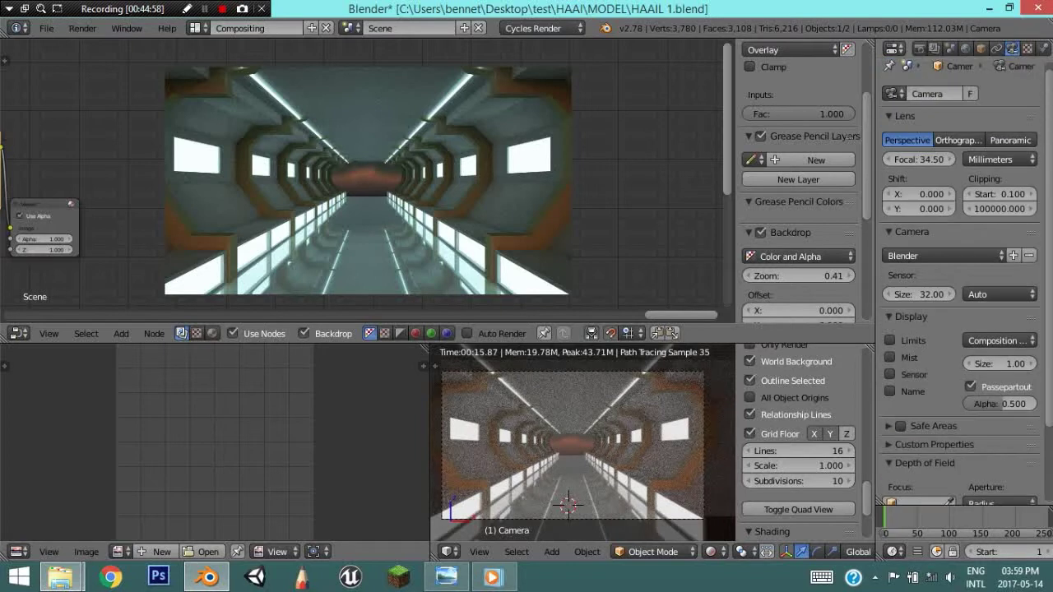
# Show the Render properties and scroll down to Sampling
pyautogui.click(919, 49)
pyautogui.scroll(-8, 958, 330)
pyautogui.scroll(-2, 959, 330)
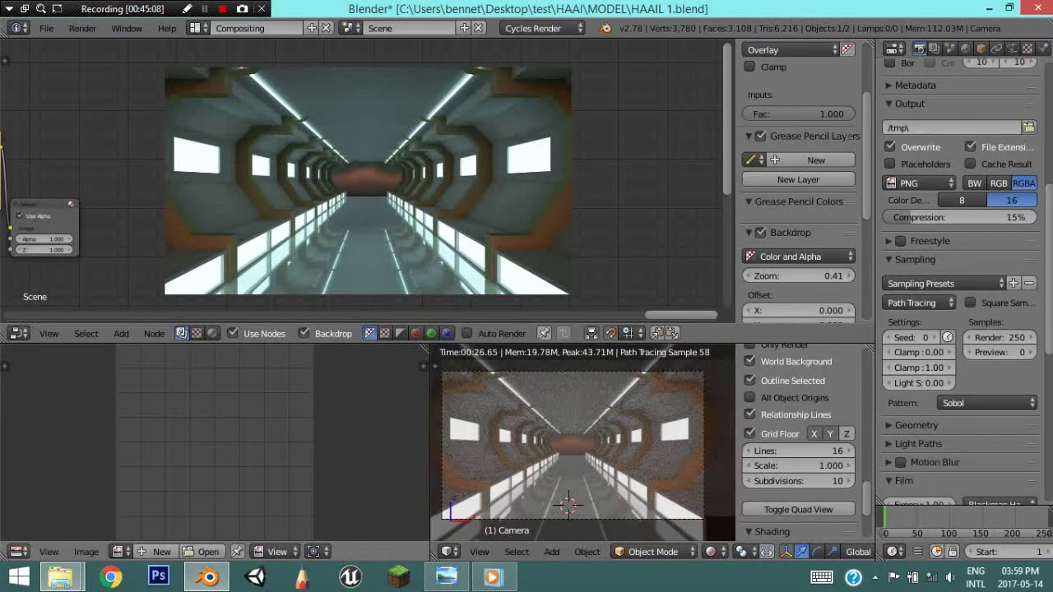
# Cycle the Image Editor through Viewer Node, Render Result and SunsetAmbientCubemap.HDR, ending on Viewer Node
pyautogui.click(120, 551)
pyautogui.click(140, 425)
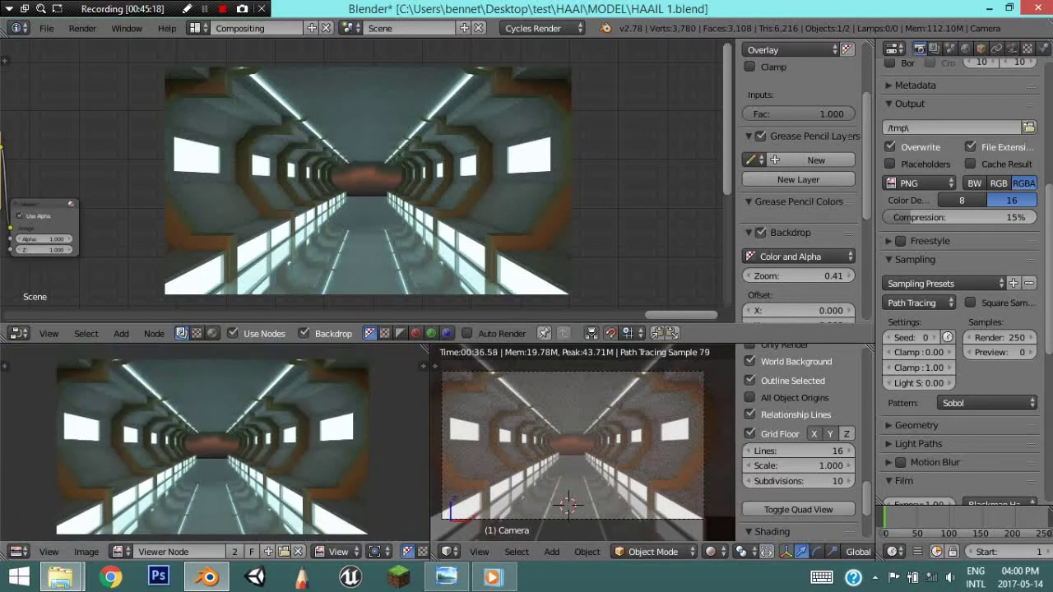
pyautogui.click(120, 551)
pyautogui.click(140, 394)
pyautogui.click(119, 551)
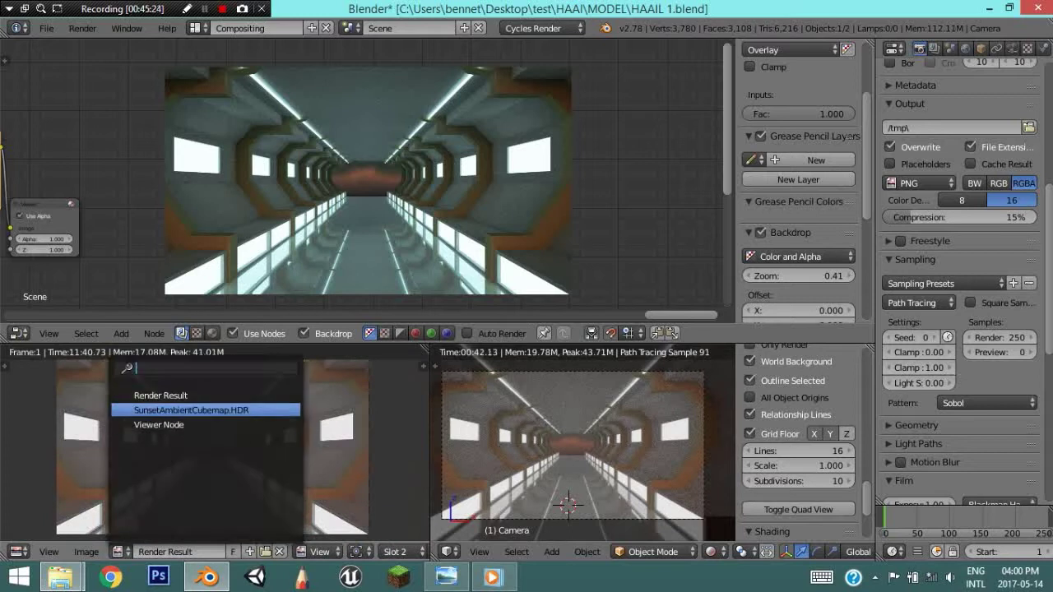
pyautogui.click(140, 411)
pyautogui.click(120, 551)
pyautogui.click(140, 425)
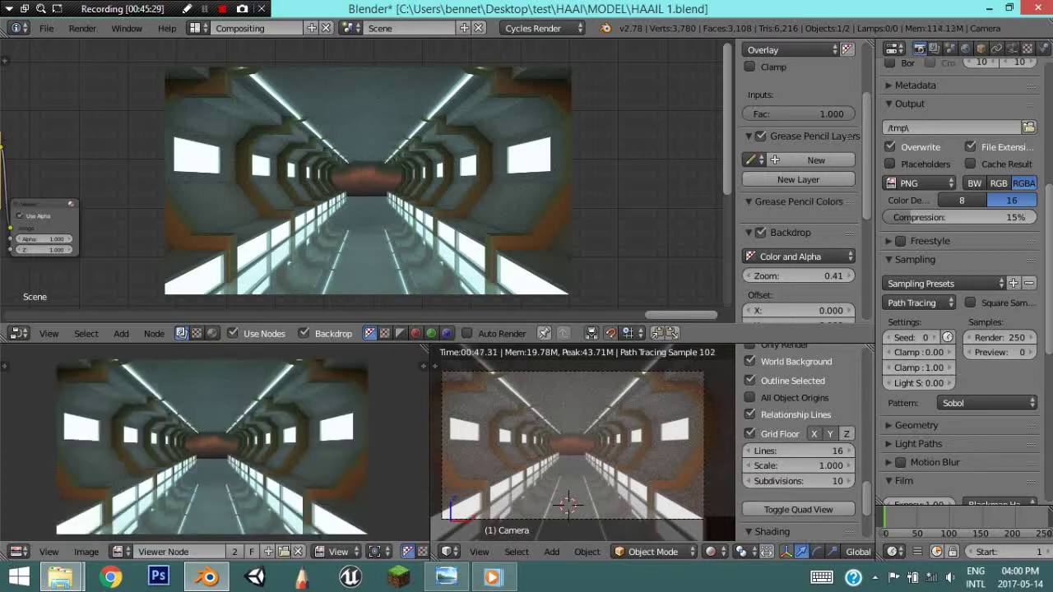
# Unlink the image from the viewer and set the render samples to 500
pyautogui.scroll(1, 206, 444)
pyautogui.scroll(1, 205, 444)
pyautogui.scroll(-2, 205, 552)
pyautogui.scroll(2, 206, 551)
pyautogui.click(275, 551)
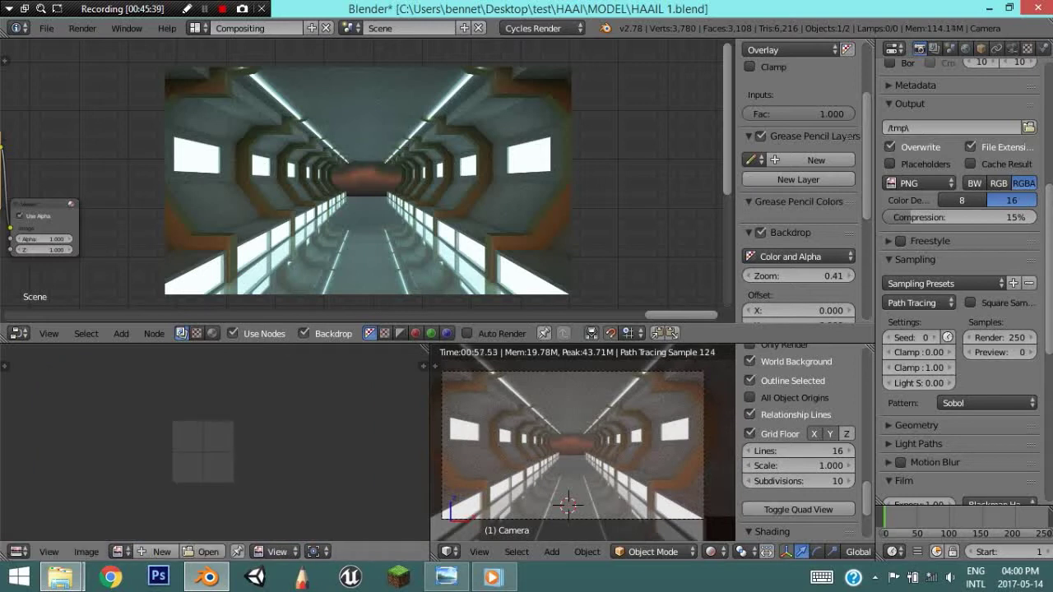
pyautogui.scroll(8, 963, 288)
pyautogui.scroll(1, 963, 288)
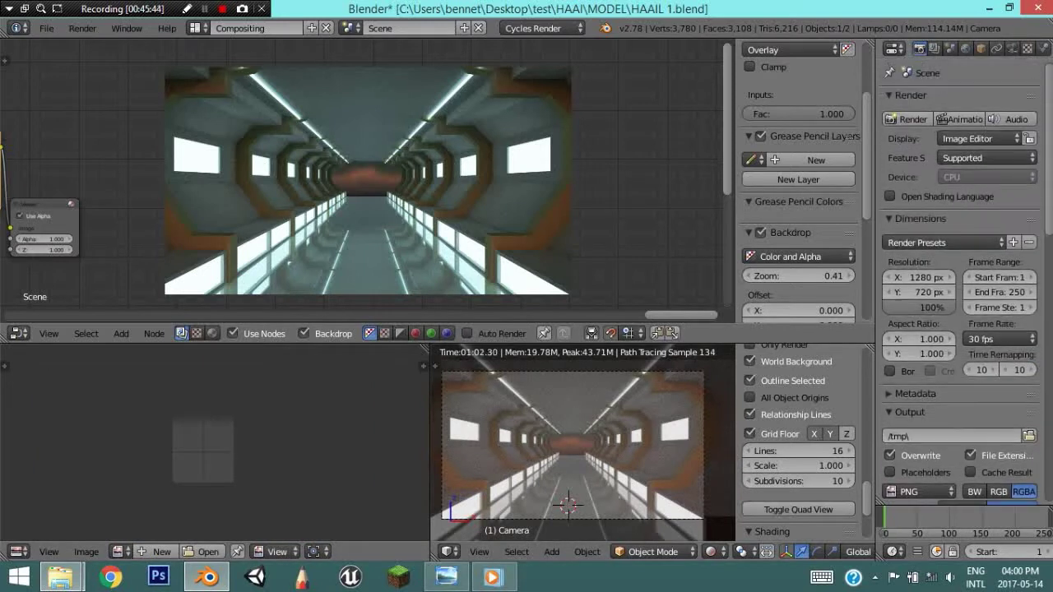
pyautogui.scroll(-4, 963, 288)
pyautogui.scroll(-6, 999, 337)
pyautogui.doubleClick(999, 337)
# Set indirect clamp to 7.00, light threshold back to 0.00, and direct clamp to 0.00
pyautogui.click(919, 367)
pyautogui.press('Return')
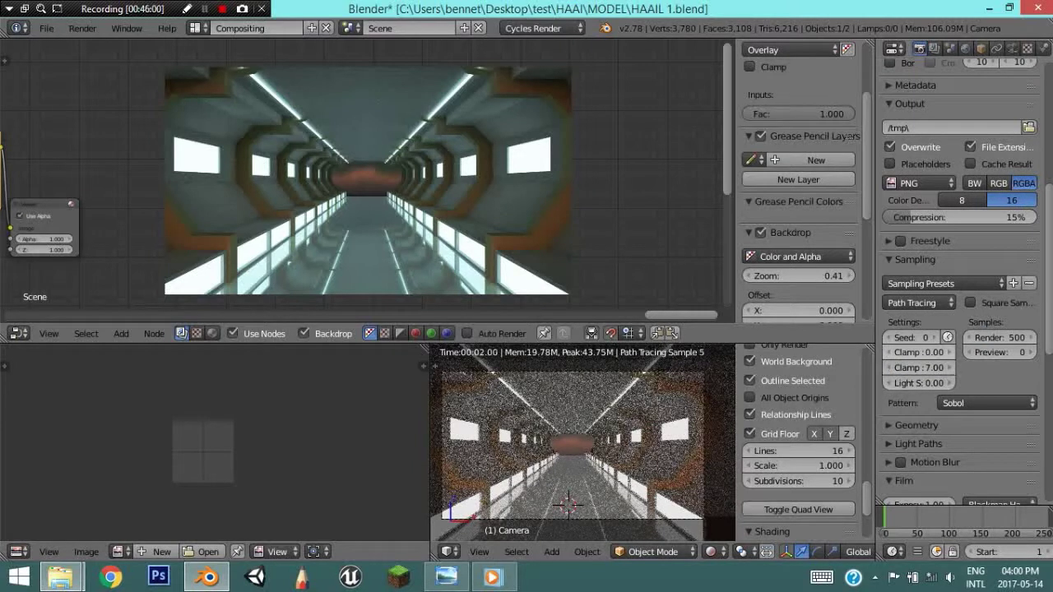
pyautogui.write('1')
pyautogui.click(919, 383)
pyautogui.write('1')
pyautogui.press('Return')
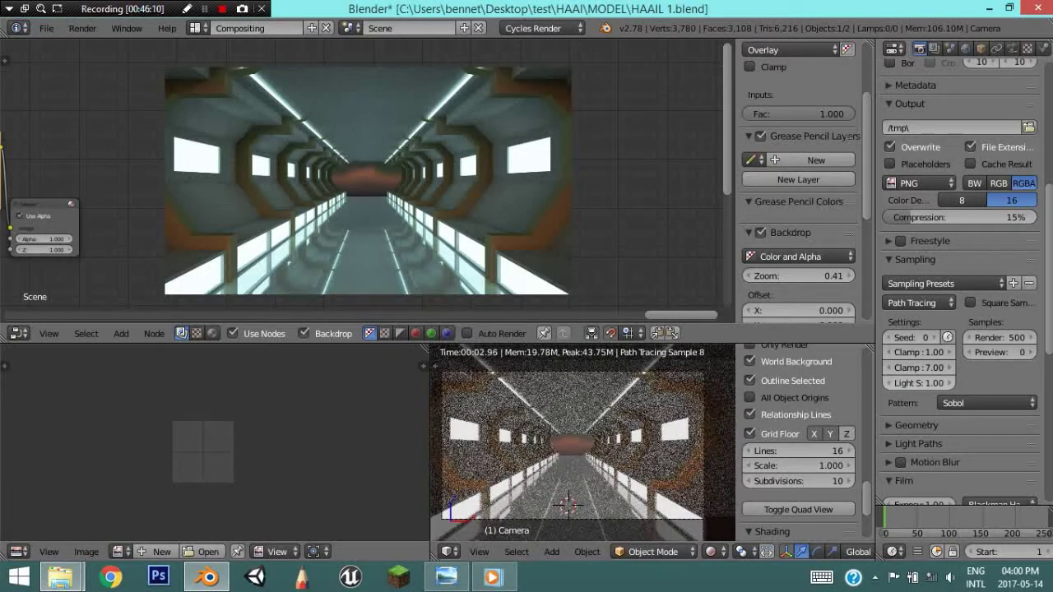
pyautogui.click(919, 383)
pyautogui.write('0')
pyautogui.press('Return')
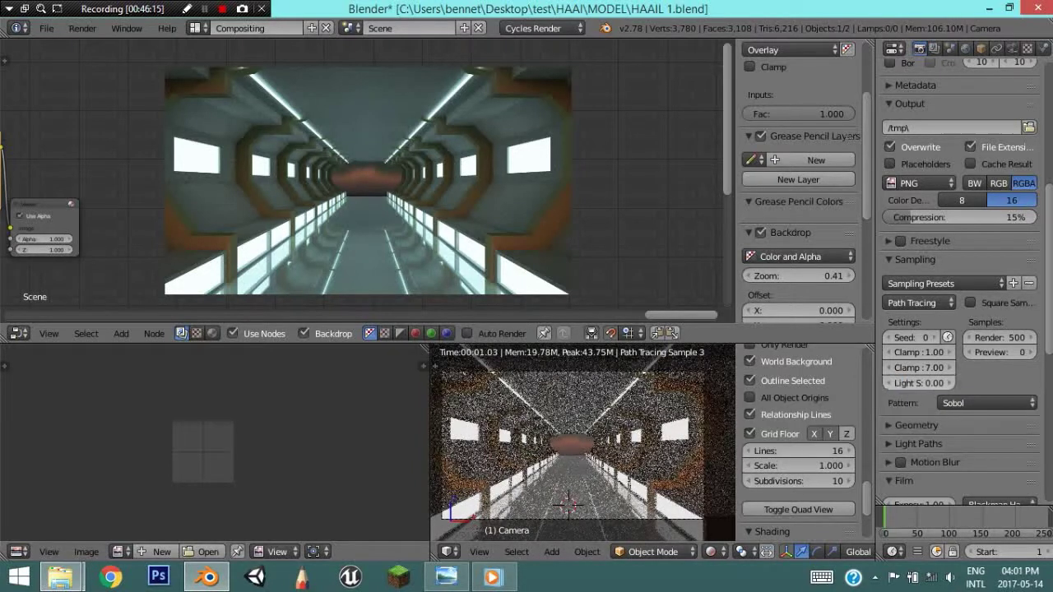
pyautogui.press('BackSpace')
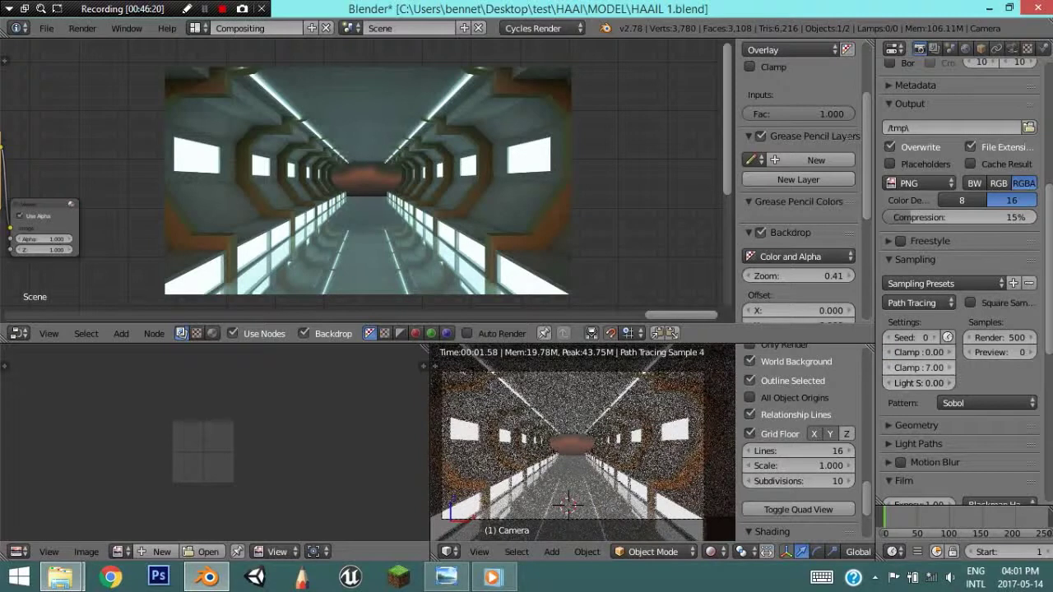
pyautogui.scroll(1, 958, 353)
# Apply the Final sampling preset with 24 render and 12 preview samples
pyautogui.click(917, 333)
pyautogui.click(946, 314)
pyautogui.click(911, 332)
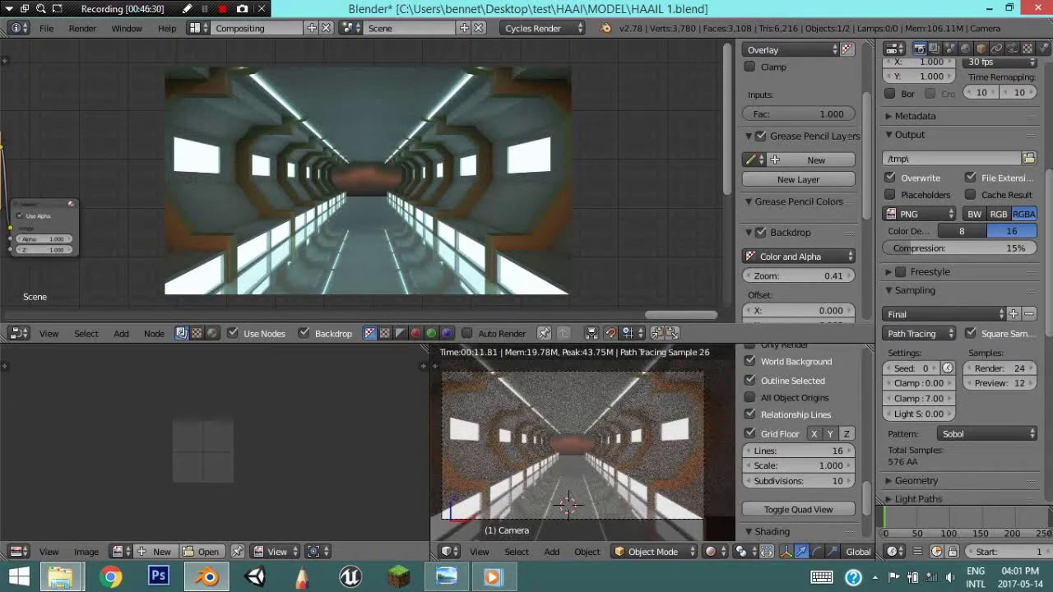
pyautogui.click(995, 368)
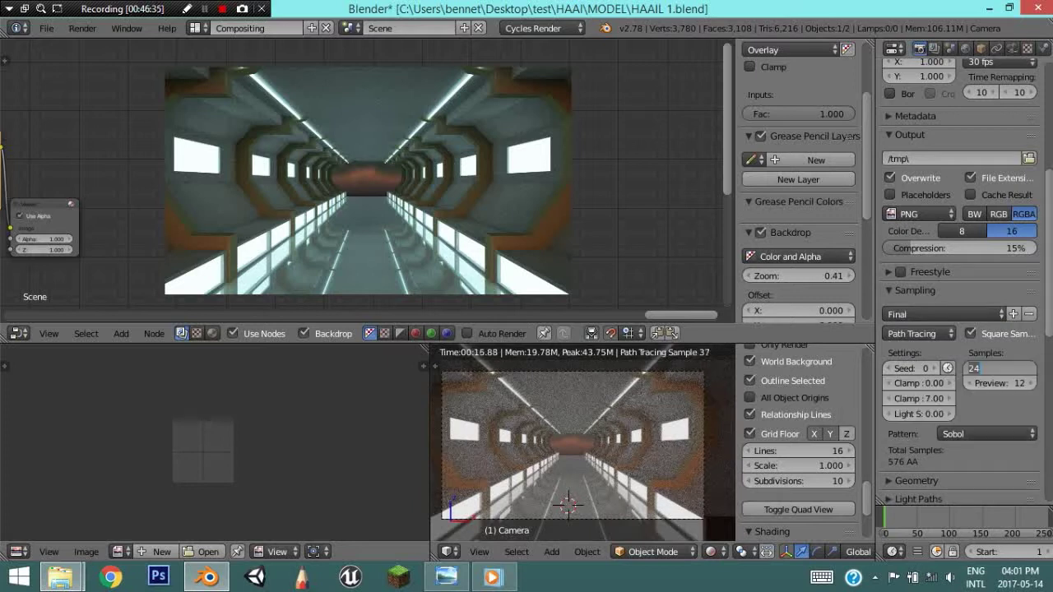
# Set render samples to 100 and start the F12 final render of frame 1
pyautogui.write('100')
pyautogui.press('Return')
pyautogui.scroll(8, 962, 288)
pyautogui.press('F12')
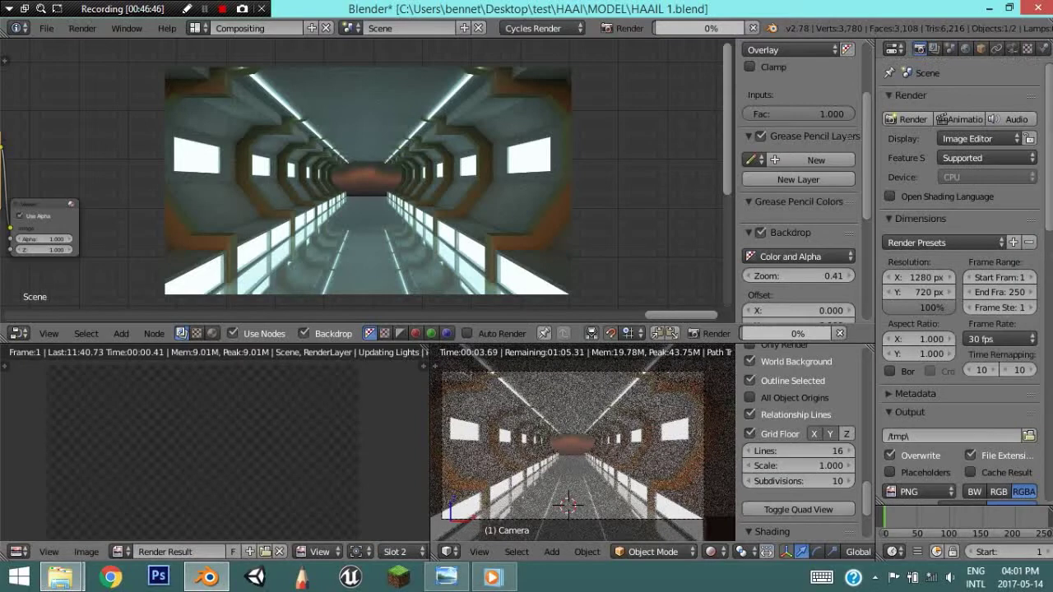